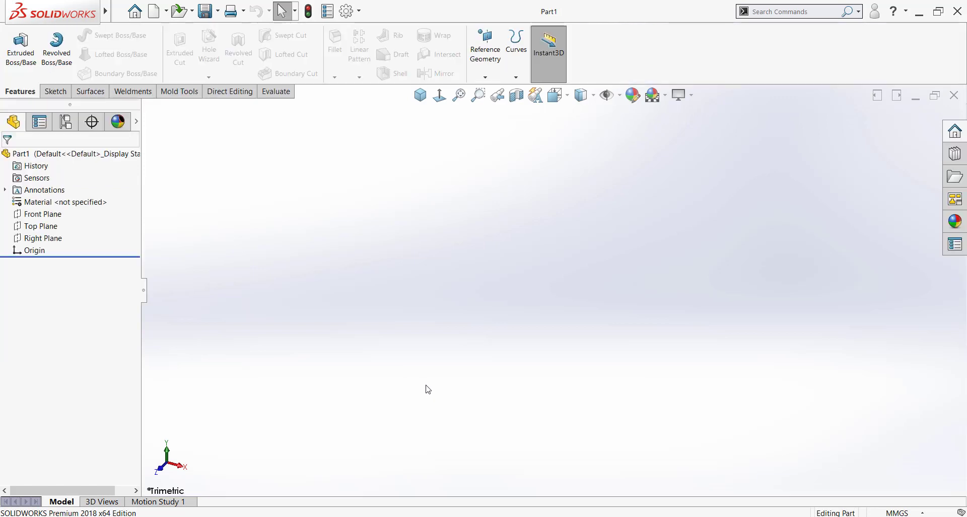
# - Sketch a center rectangle about 69 mm wide and 138 mm high on the Front Plane, centred on the origin
pyautogui.click(38, 238)
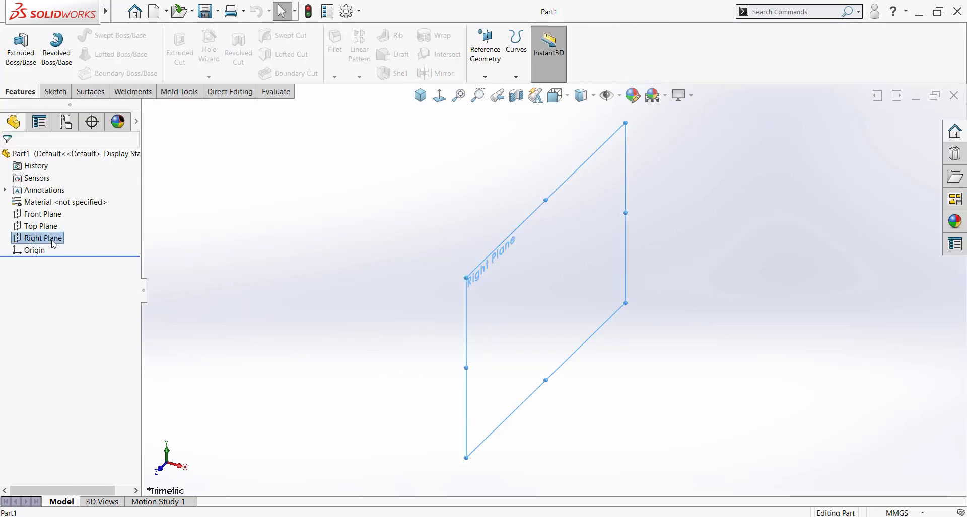
pyautogui.click(30, 215)
pyautogui.click(39, 200)
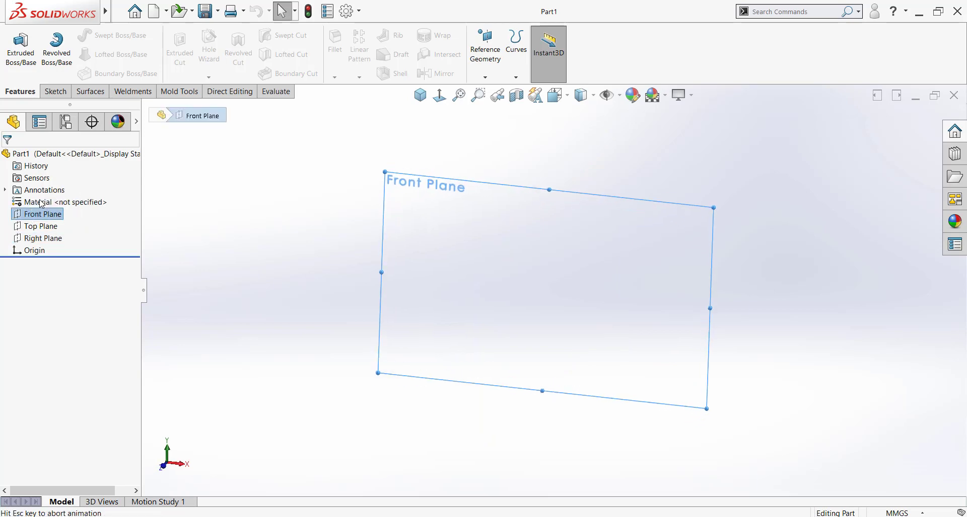
pyautogui.click(90, 54)
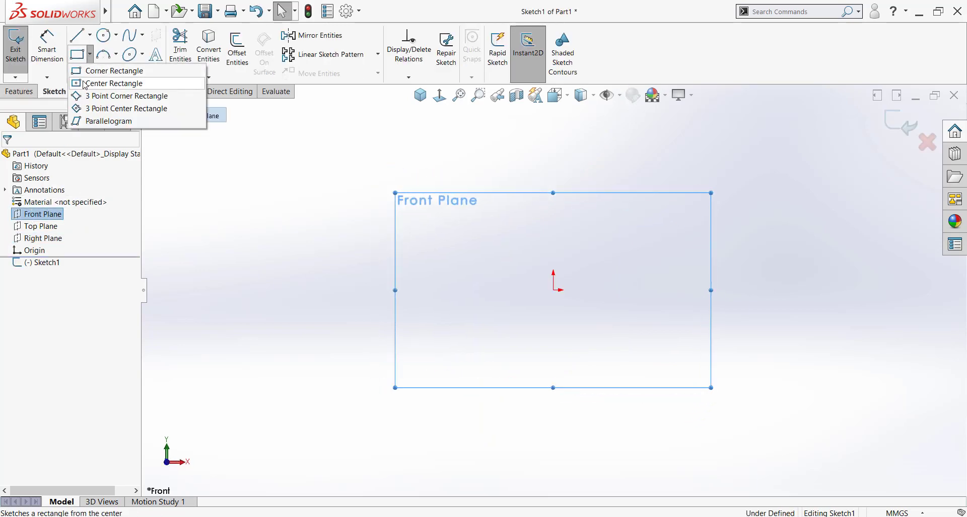
pyautogui.click(108, 82)
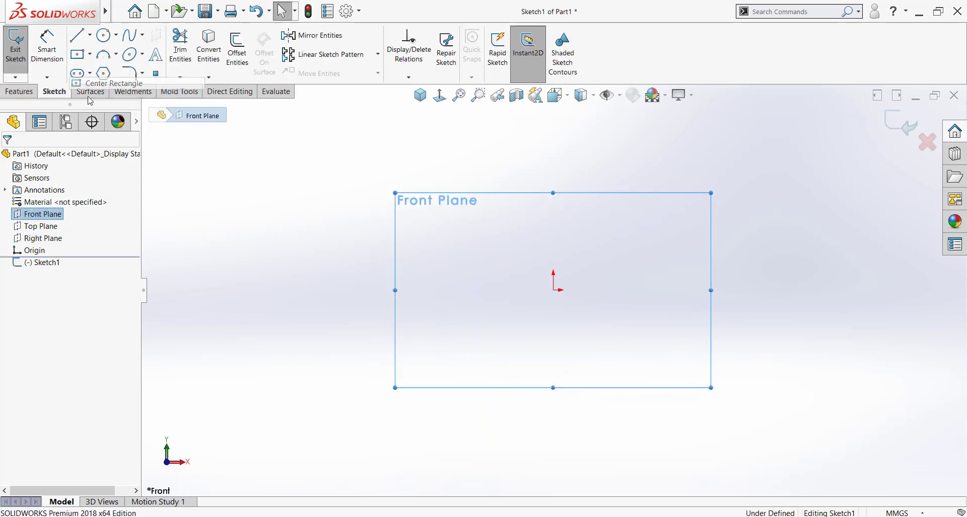
pyautogui.click(554, 291)
pyautogui.click(615, 168)
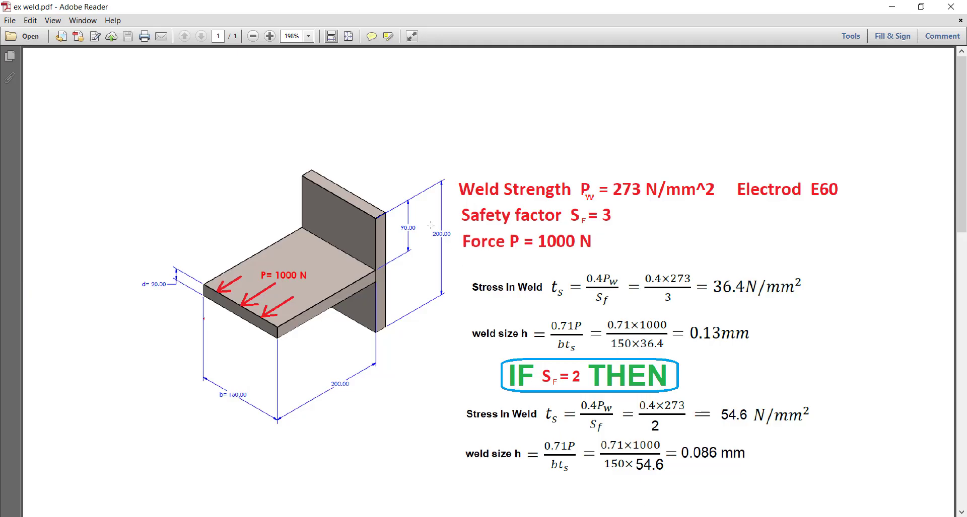
# - Check the plate's height and width in ex weld.pdf in Adobe Reader, and set the sketched rectangle's width to 150 mm in SOLIDWORKS
pyautogui.moveTo(434, 234); pyautogui.dragTo(455, 251)
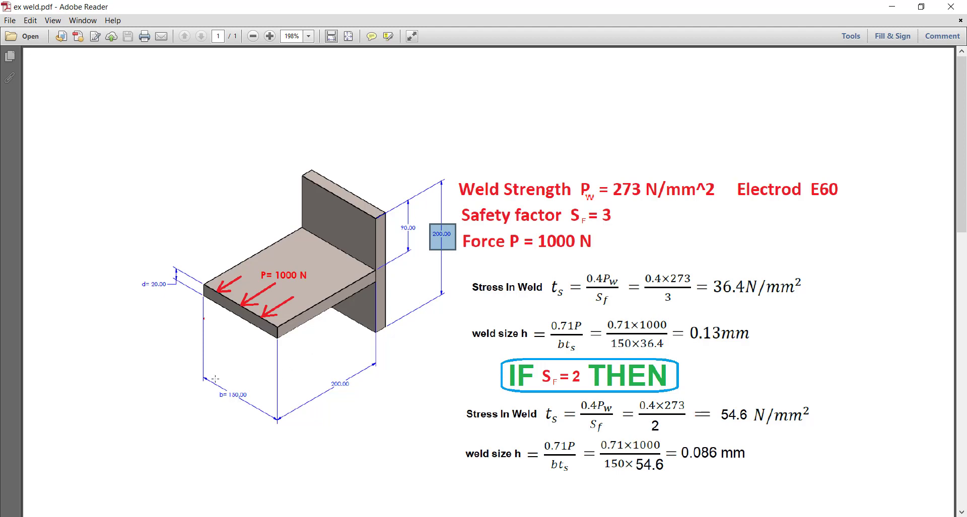
pyautogui.moveTo(217, 389); pyautogui.dragTo(250, 406)
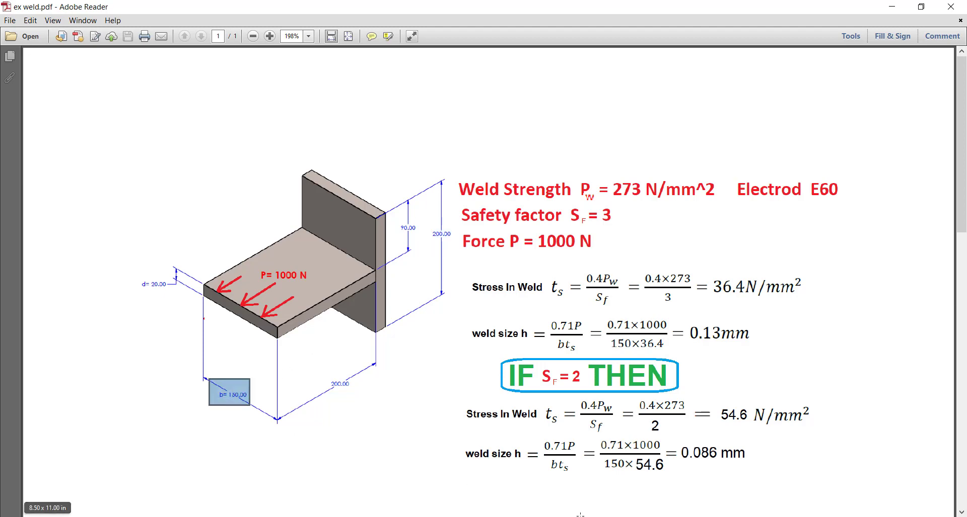
pyautogui.hotkey('alt', 'Tab')
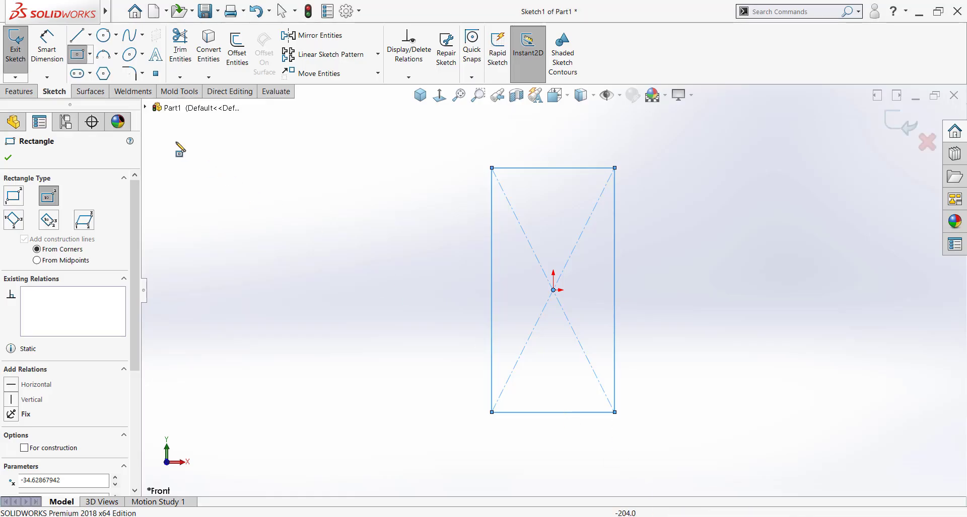
pyautogui.click(47, 48)
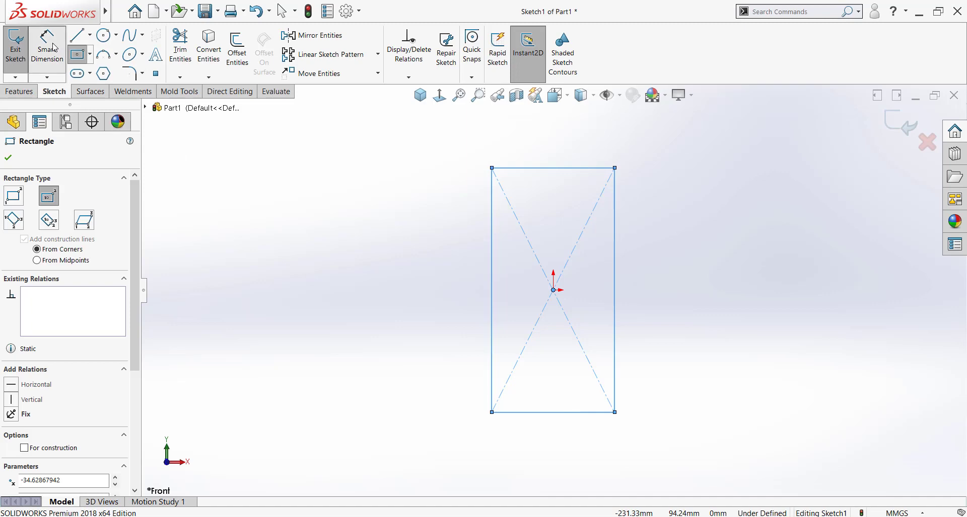
pyautogui.click(539, 174)
pyautogui.click(543, 147)
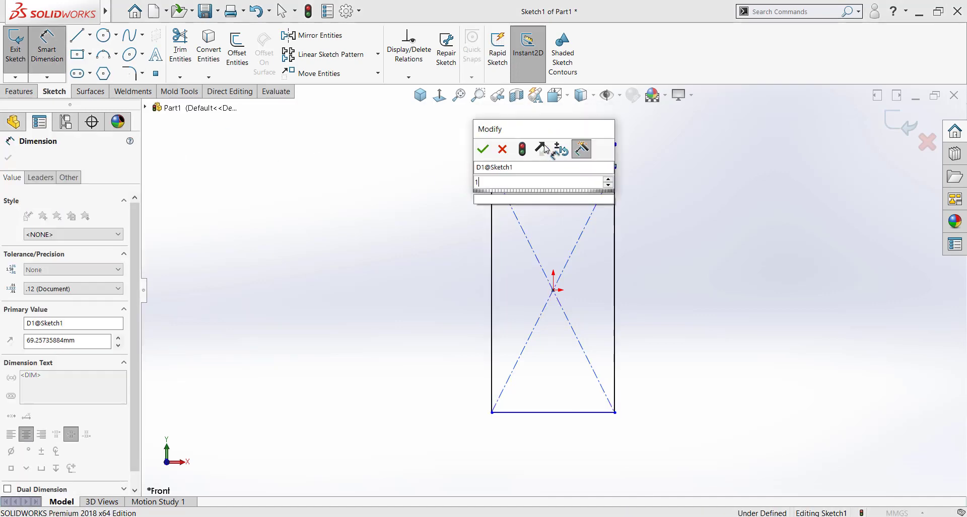
pyautogui.write('150')
pyautogui.press('Return')
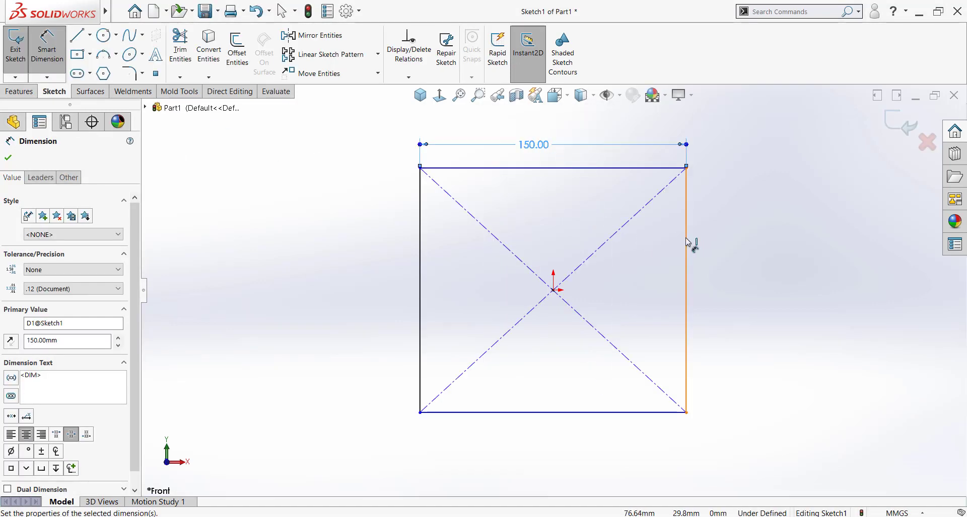
# - Dimension the rectangle's vertical side and set its height to 200 mm
pyautogui.click(686, 246)
pyautogui.click(727, 243)
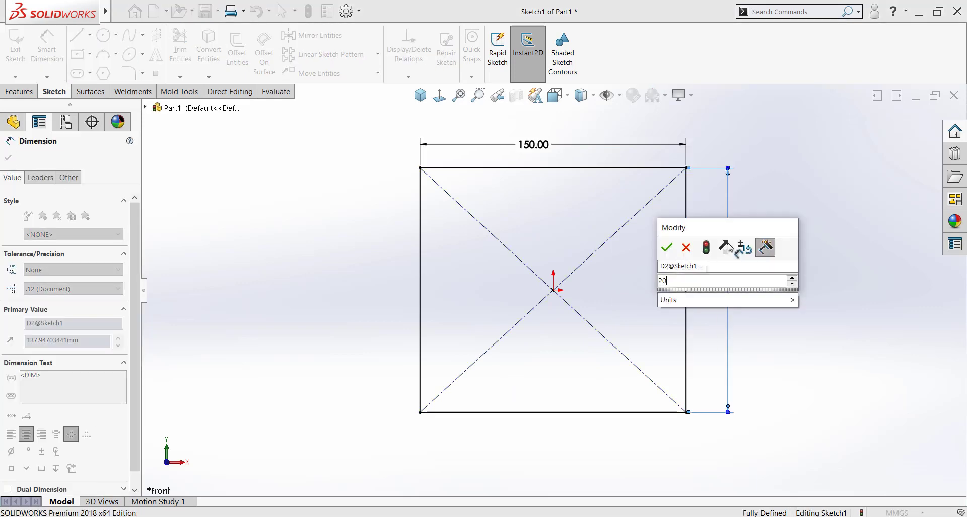
pyautogui.press('Return')
pyautogui.write('200')
pyautogui.press('Return')
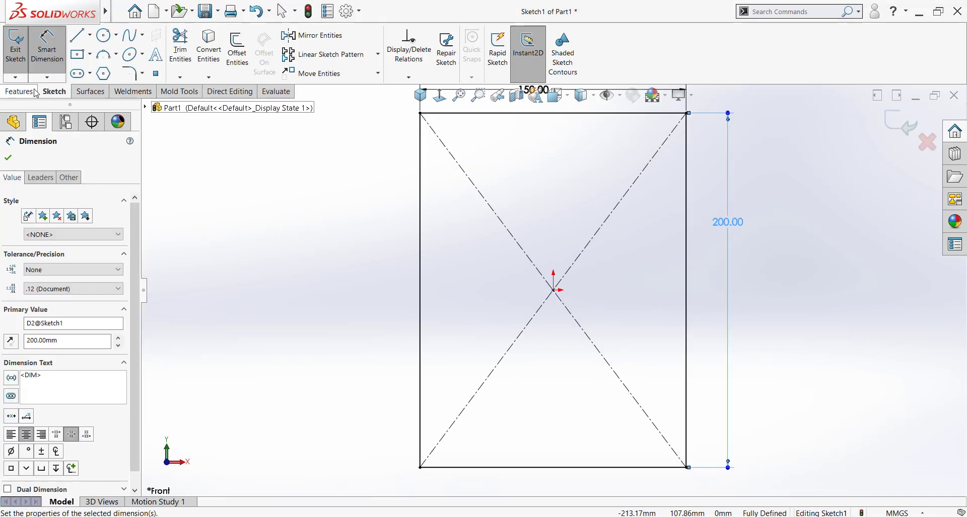
# - Extrude the 150 by 200 mm rectangle as a blind boss with a depth of 20 mm
pyautogui.click(20, 92)
pyautogui.click(33, 54)
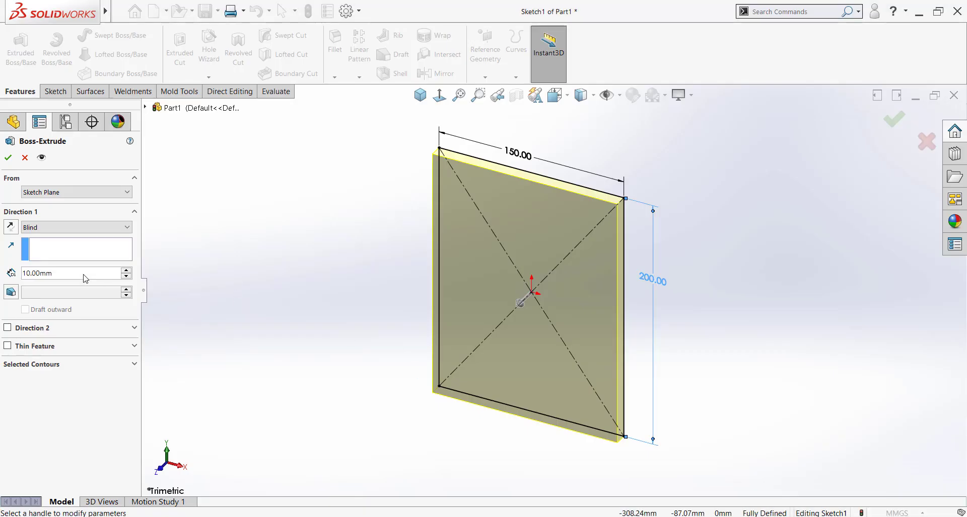
pyautogui.doubleClick(48, 274)
pyautogui.write('20')
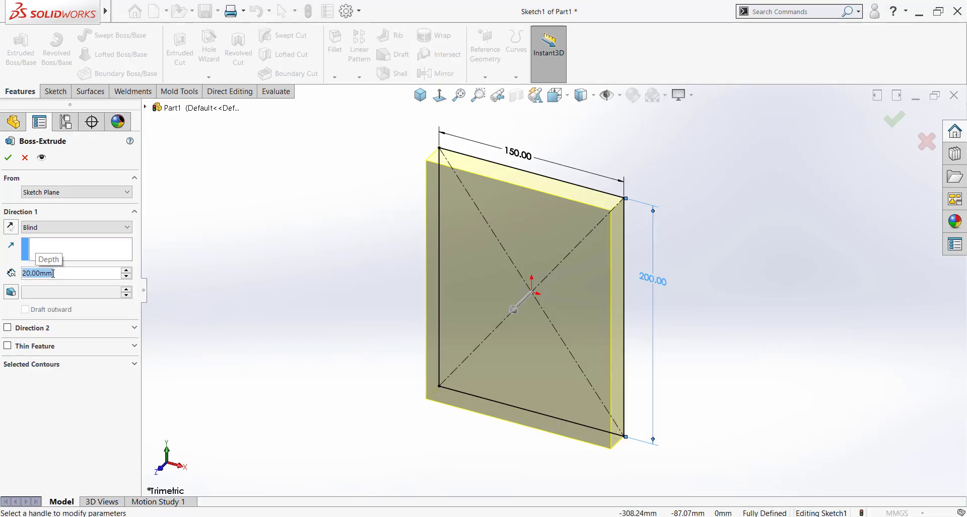
pyautogui.press('Return')
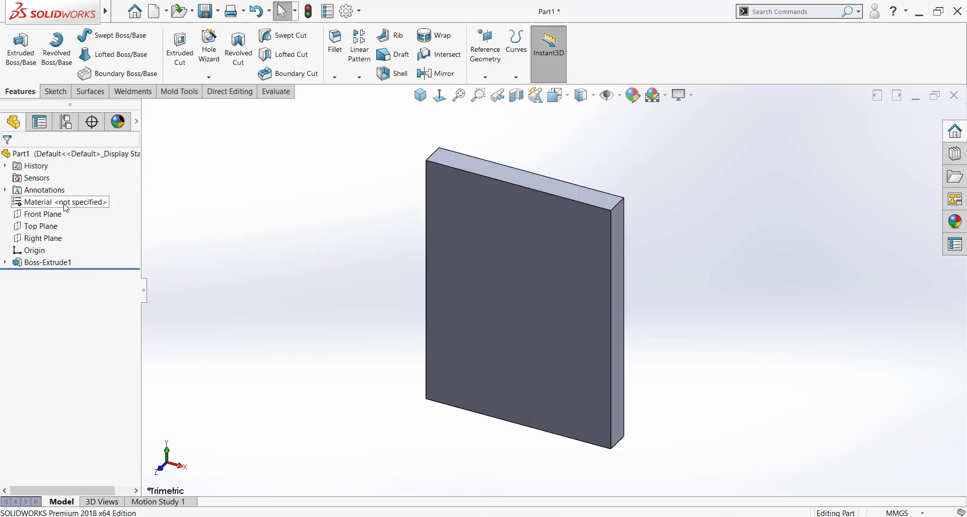
# - Assign the Alloy Steel material from the SOLIDWORKS steel library to the plate
pyautogui.rightClick(65, 205)
pyautogui.click(73, 210)
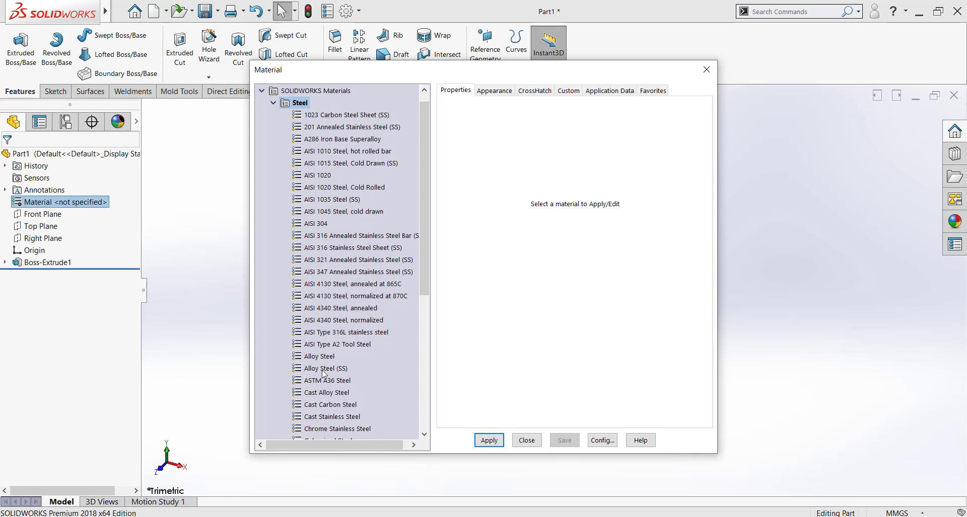
pyautogui.click(322, 358)
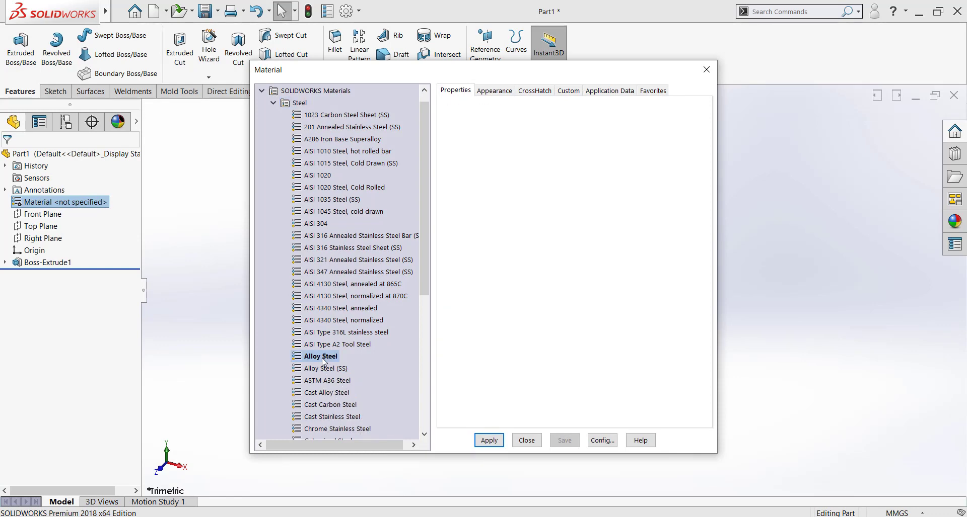
pyautogui.click(491, 440)
pyautogui.click(526, 441)
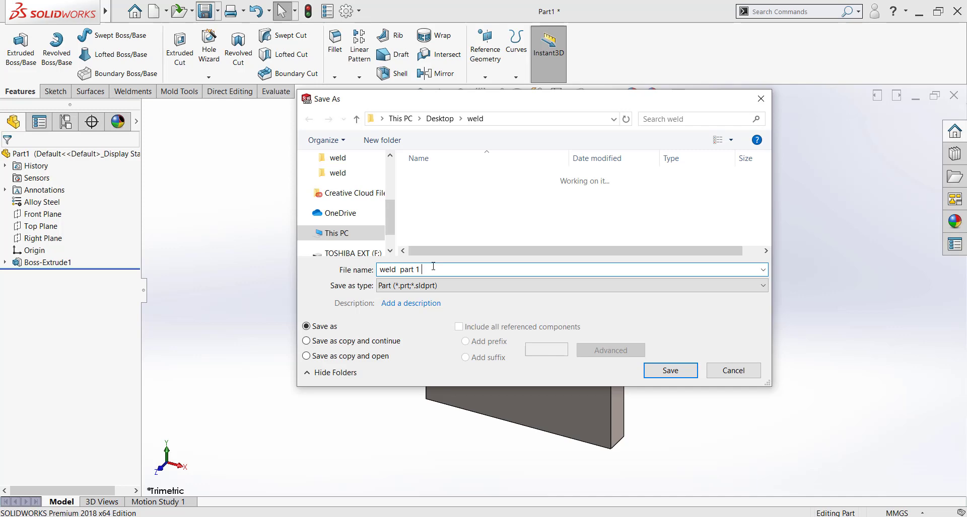
# - Save the plate as "weld part 1" in the weld folder on the Desktop and create a new part document
pyautogui.press('Return')
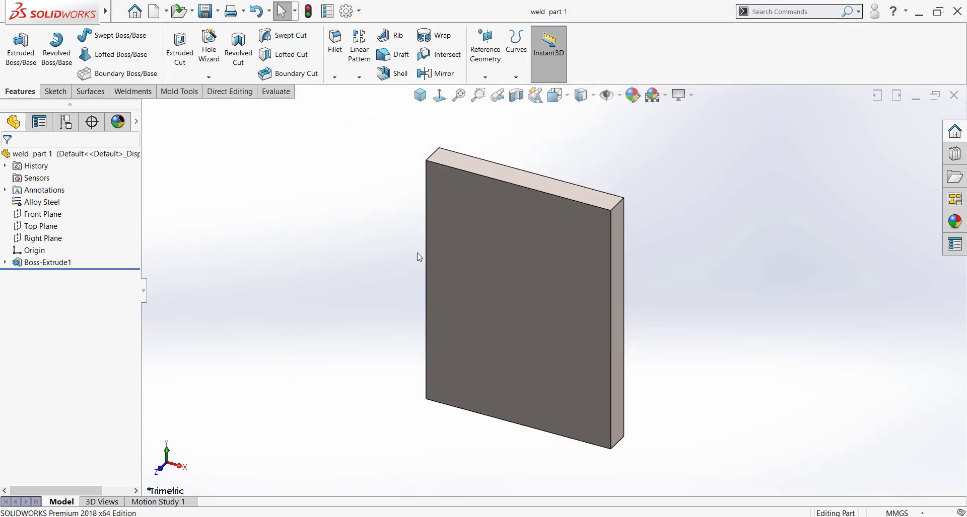
pyautogui.click(153, 11)
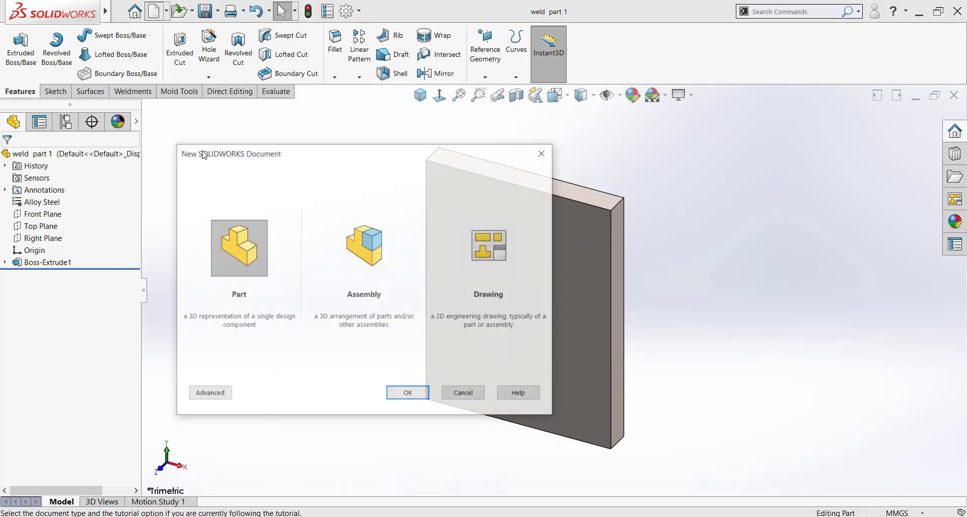
pyautogui.click(406, 393)
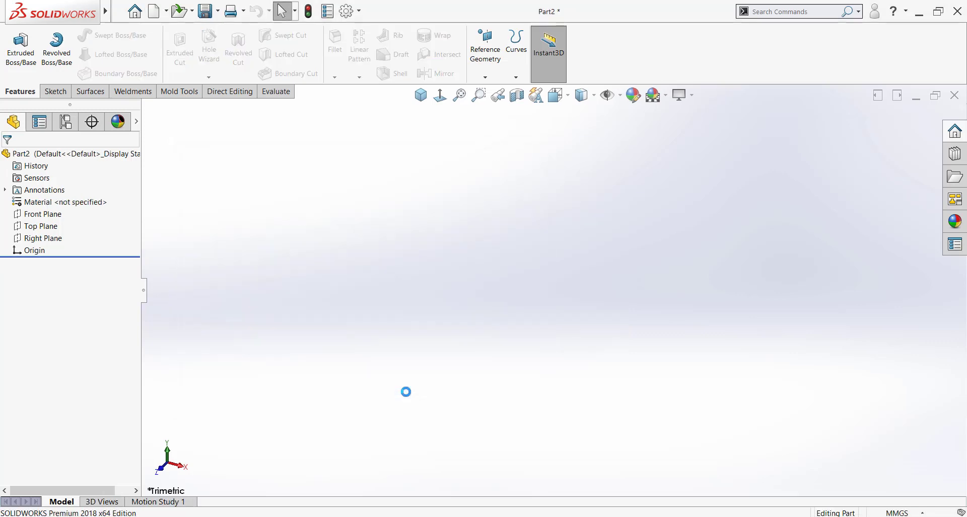
# - Sketch a center rectangle about 175 mm wide and 78 mm high on the Top Plane, centred on the origin
pyautogui.click(50, 226)
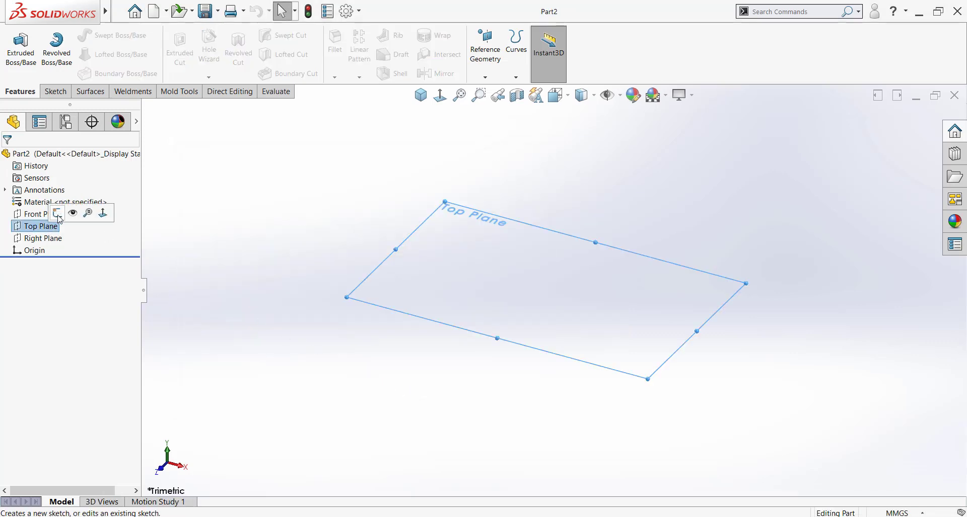
pyautogui.click(75, 212)
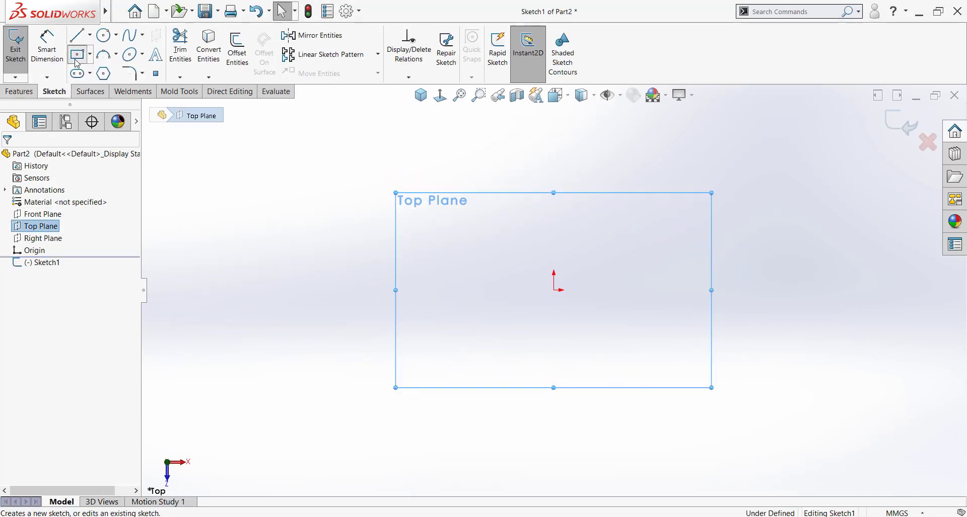
pyautogui.click(78, 54)
pyautogui.click(554, 290)
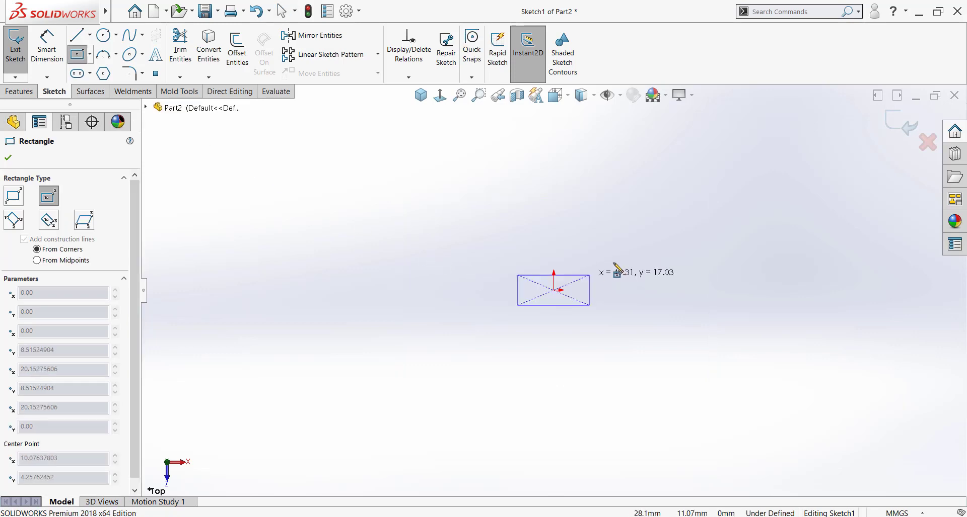
pyautogui.click(708, 221)
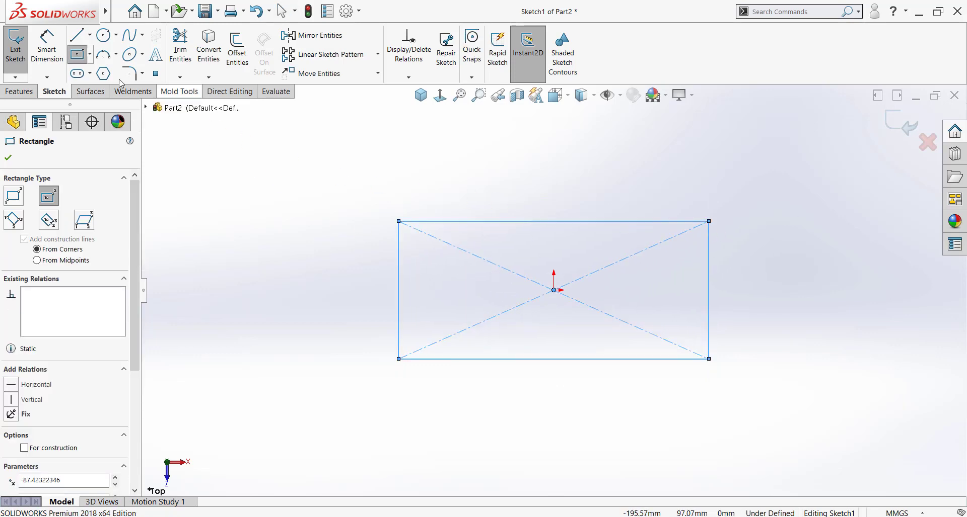
# - Check the horizontal plate's length, width and thickness in the Adobe Reader drawing, and set the rectangle's vertical side to 150 mm in SOLIDWORKS
pyautogui.click(47, 51)
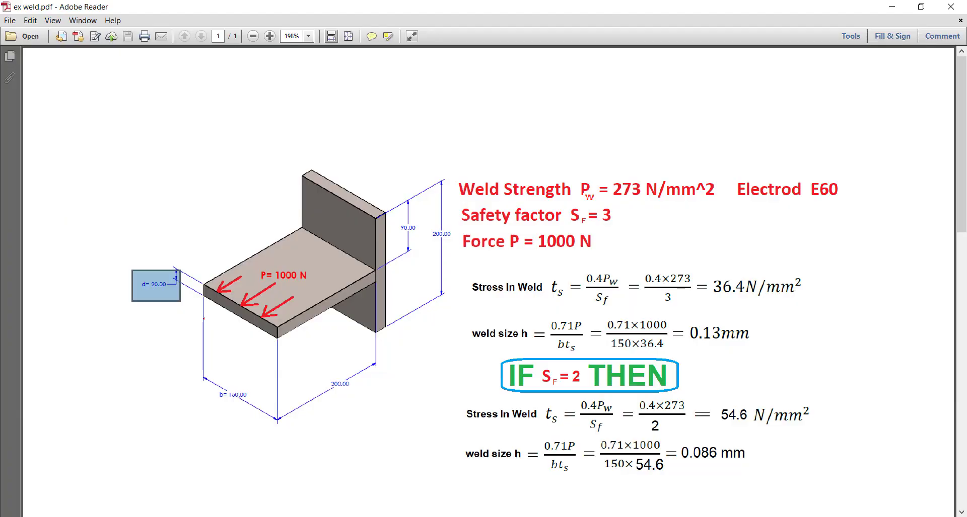
pyautogui.moveTo(322, 370); pyautogui.dragTo(363, 396)
pyautogui.moveTo(209, 383); pyautogui.dragTo(256, 404)
pyautogui.moveTo(131, 275); pyautogui.dragTo(178, 300)
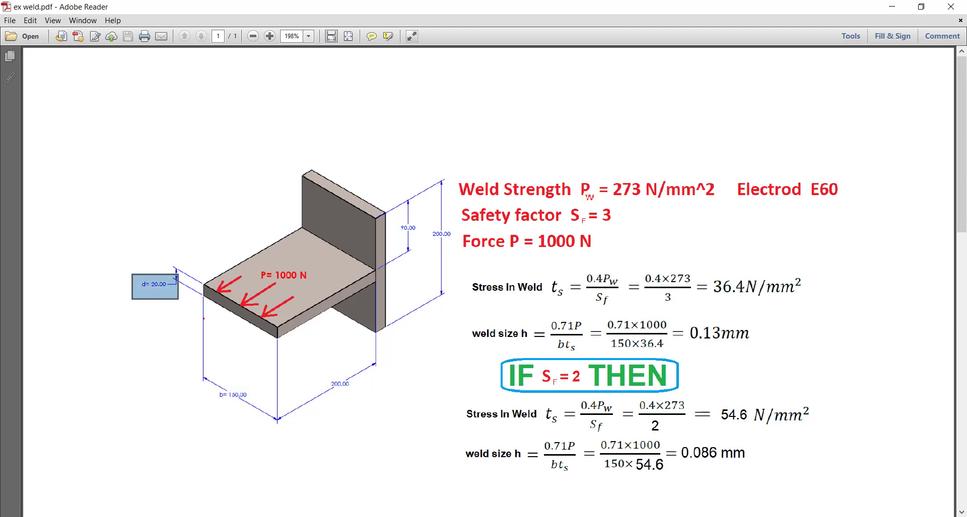
pyautogui.hotkey('alt', 'Tab')
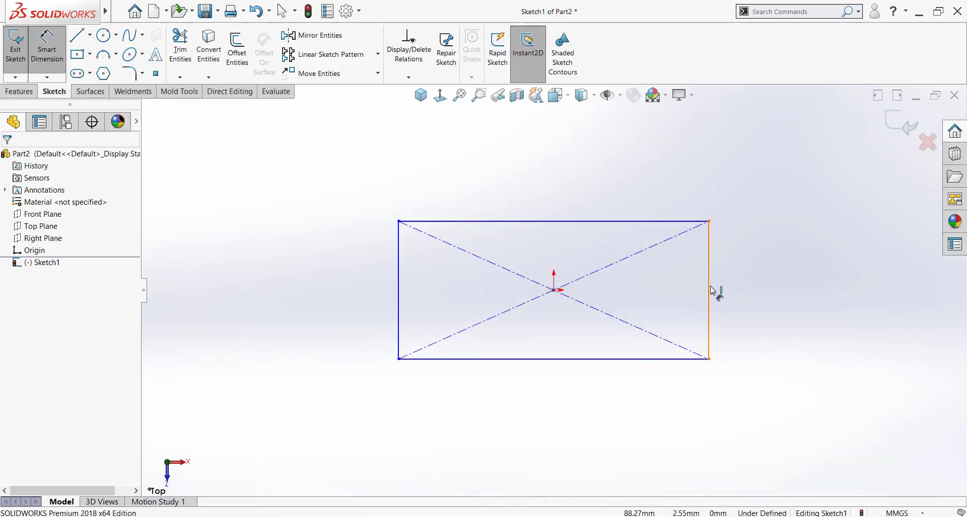
pyautogui.click(710, 291)
pyautogui.click(758, 295)
pyautogui.write('150')
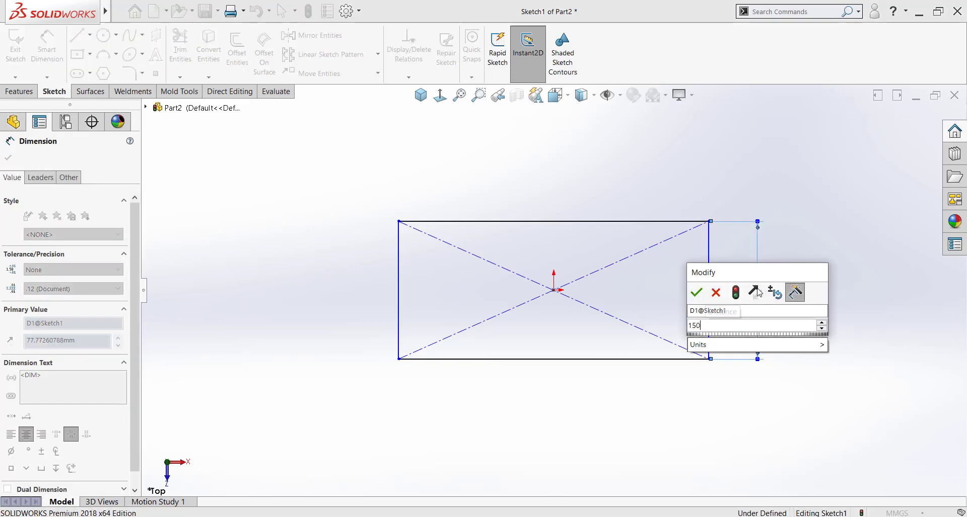
pyautogui.press('Return')
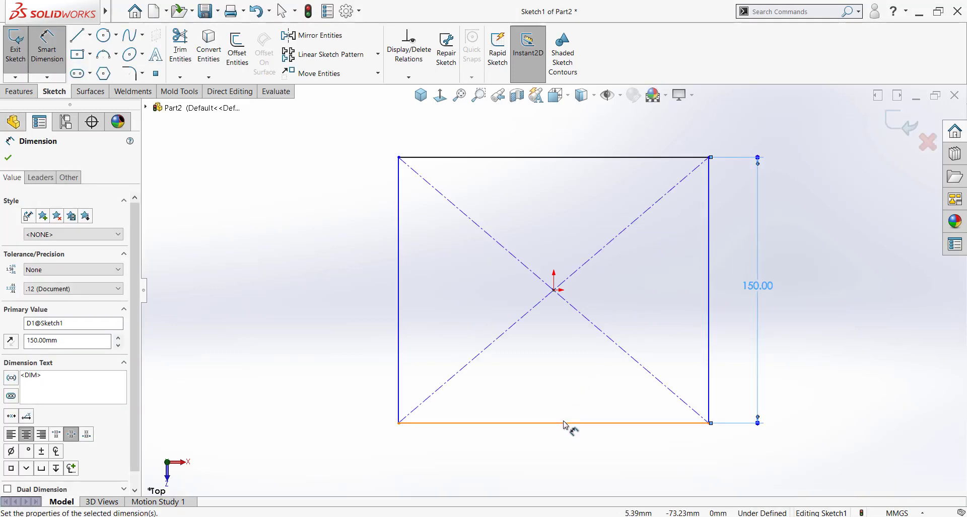
# - Dimension the rectangle's lower horizontal side and set it to 200 mm
pyautogui.click(565, 433)
pyautogui.click(564, 442)
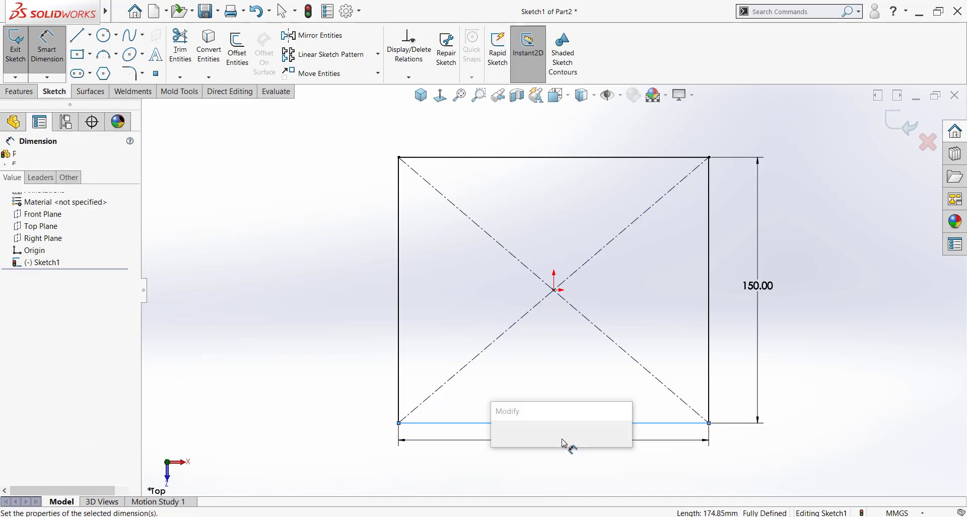
pyautogui.write('200')
pyautogui.press('Return')
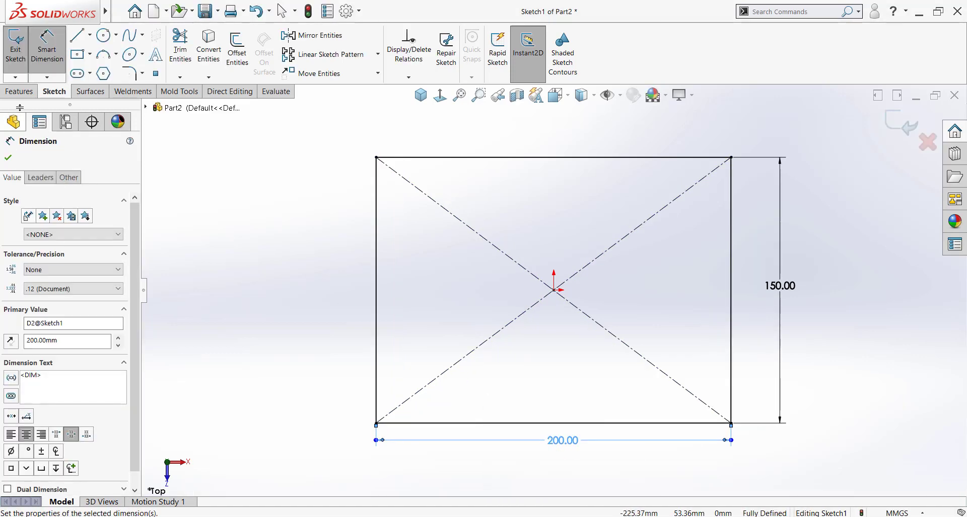
# - Extrude the 200 by 150 mm rectangle upward as a blind boss with a depth of 20 mm
pyautogui.click(18, 91)
pyautogui.click(20, 48)
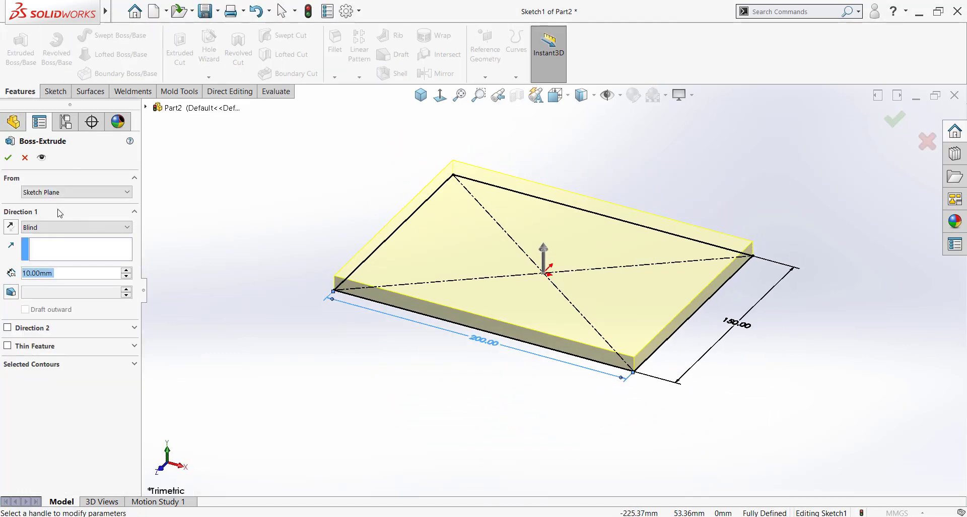
pyautogui.write('20')
pyautogui.press('Return')
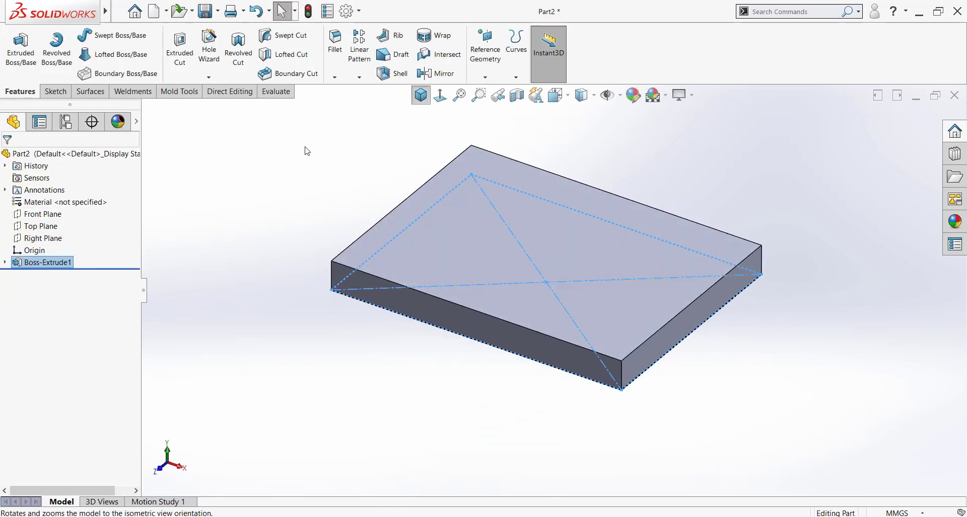
# - Assign Alloy Steel from the SOLIDWORKS steel library as the plate's material
pyautogui.rightClick(37, 202)
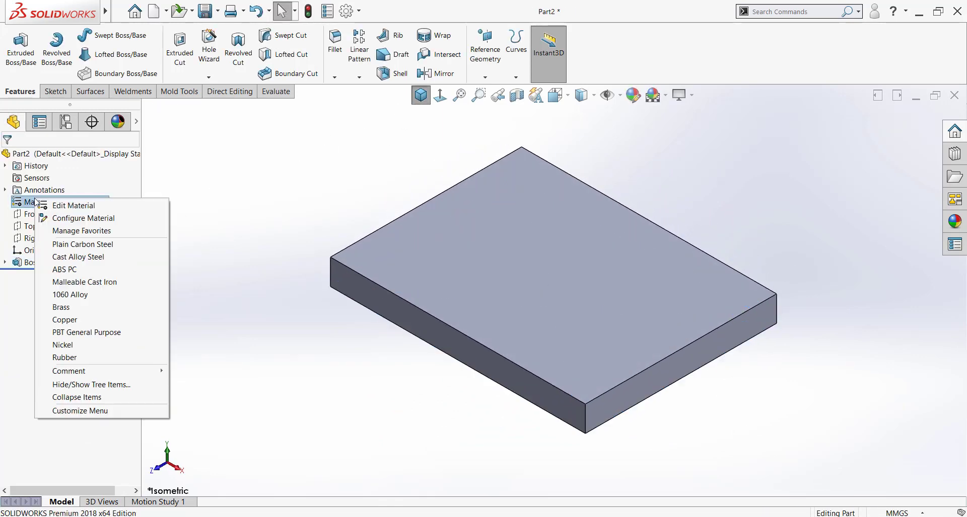
pyautogui.click(40, 205)
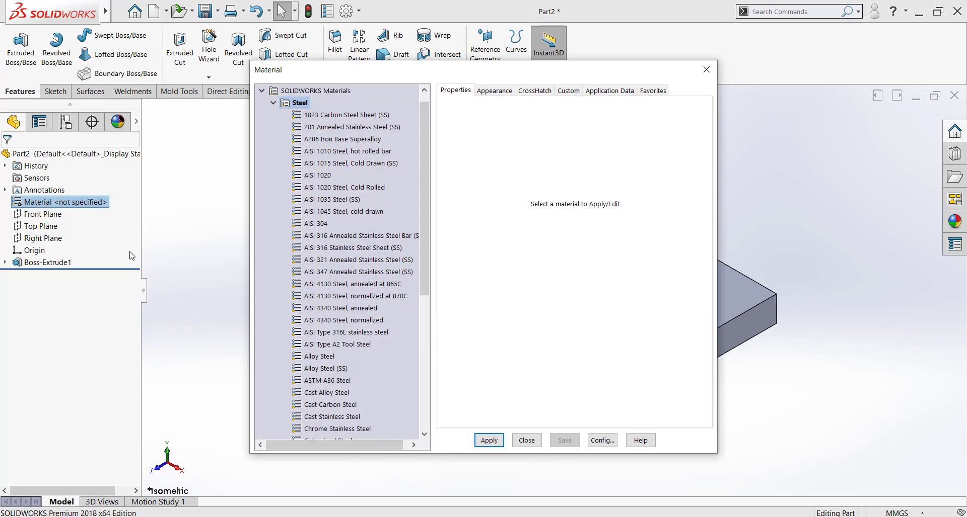
pyautogui.click(308, 358)
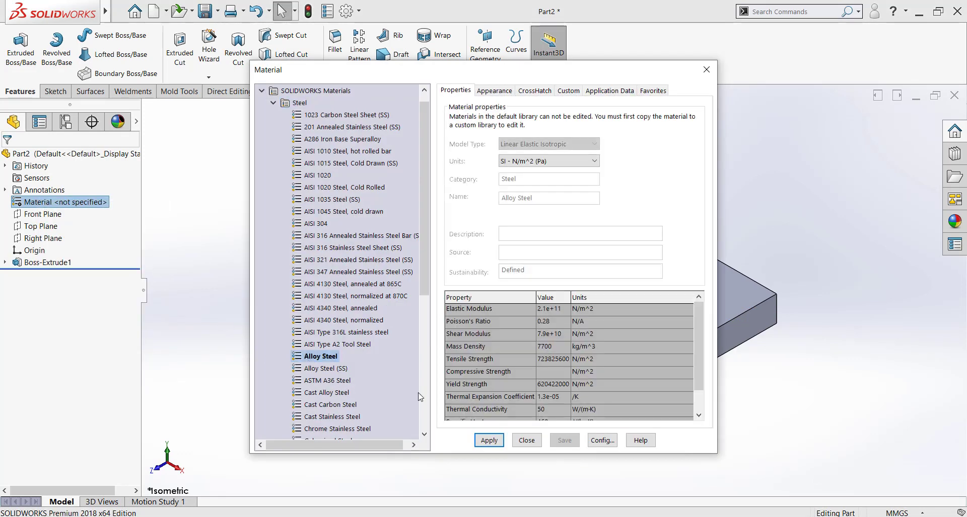
pyautogui.click(489, 440)
pyautogui.click(526, 440)
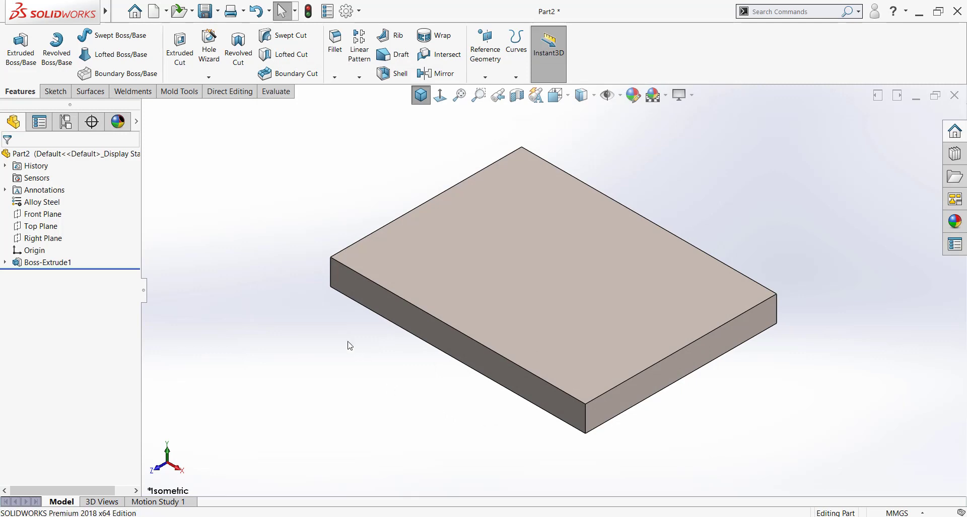
# - Save the plate as "weld part 2" in the weld folder
pyautogui.click(204, 10)
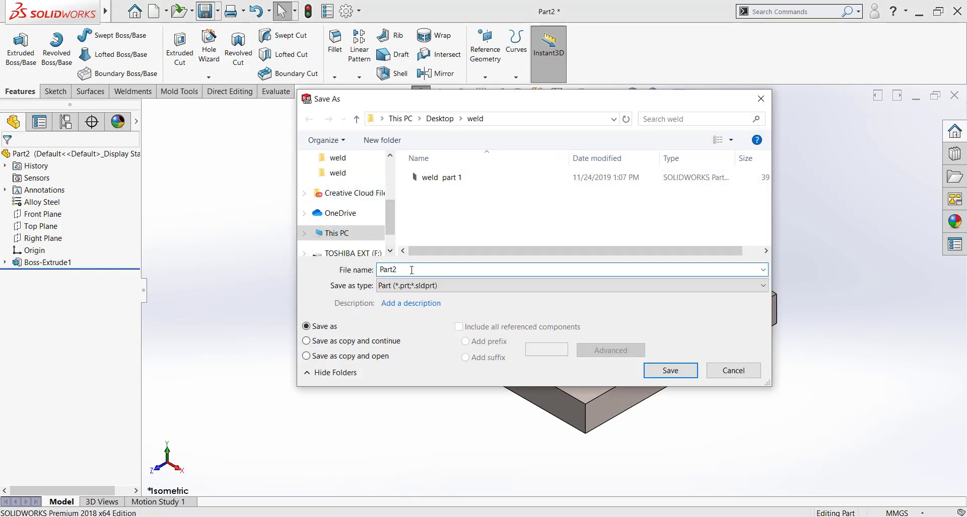
pyautogui.write('wel')
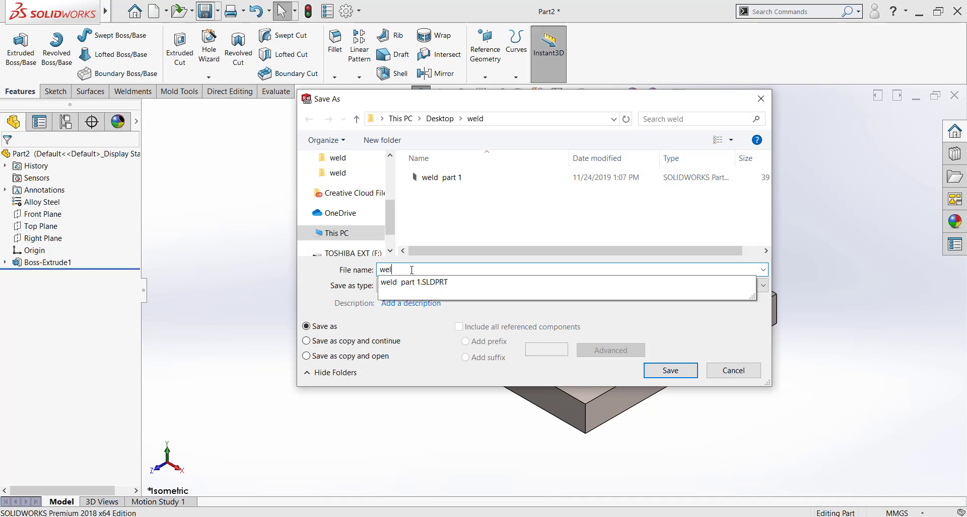
pyautogui.write('d part2')
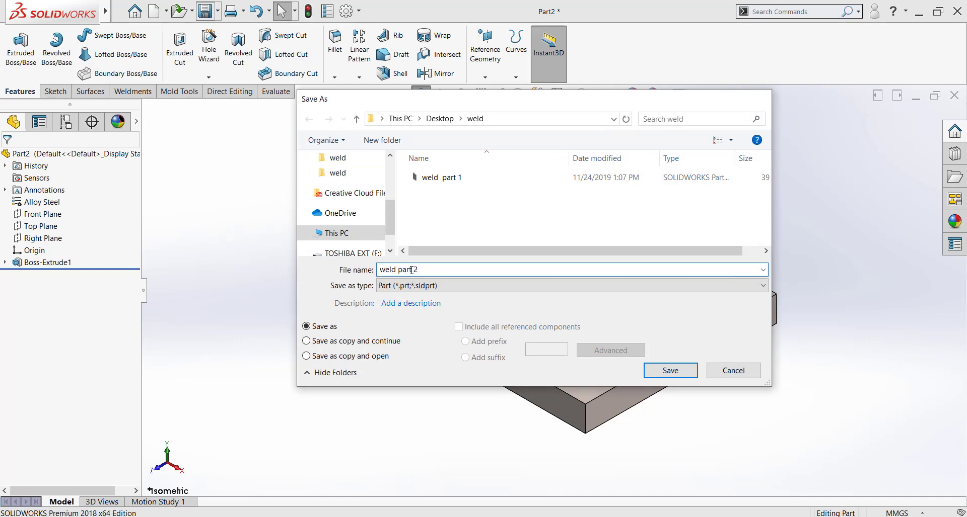
pyautogui.press('Return')
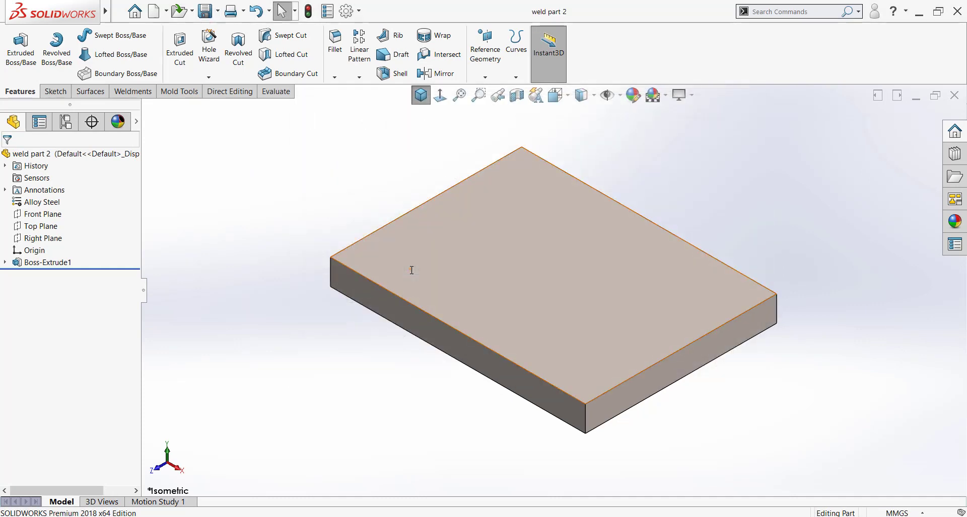
# - Create a new assembly and insert weld part 1 at its origin
pyautogui.click(155, 10)
pyautogui.click(351, 245)
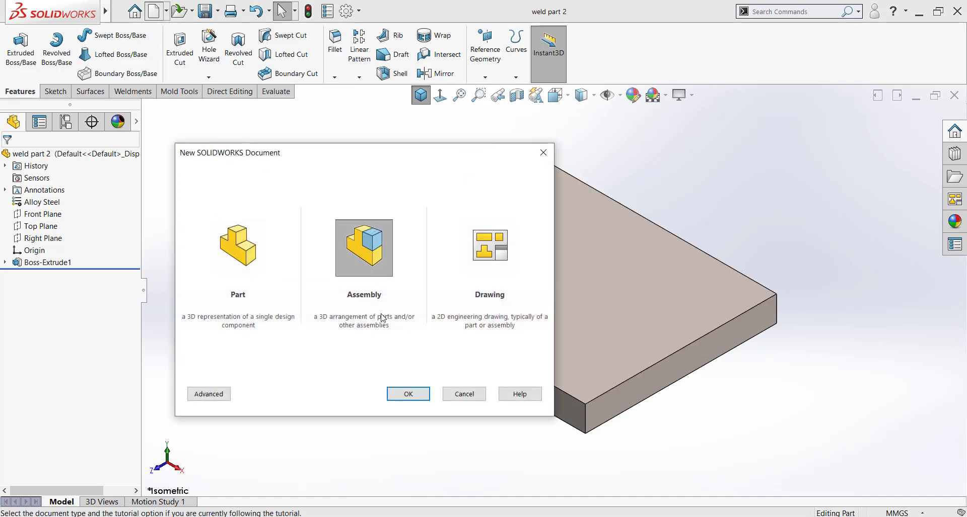
pyautogui.click(425, 396)
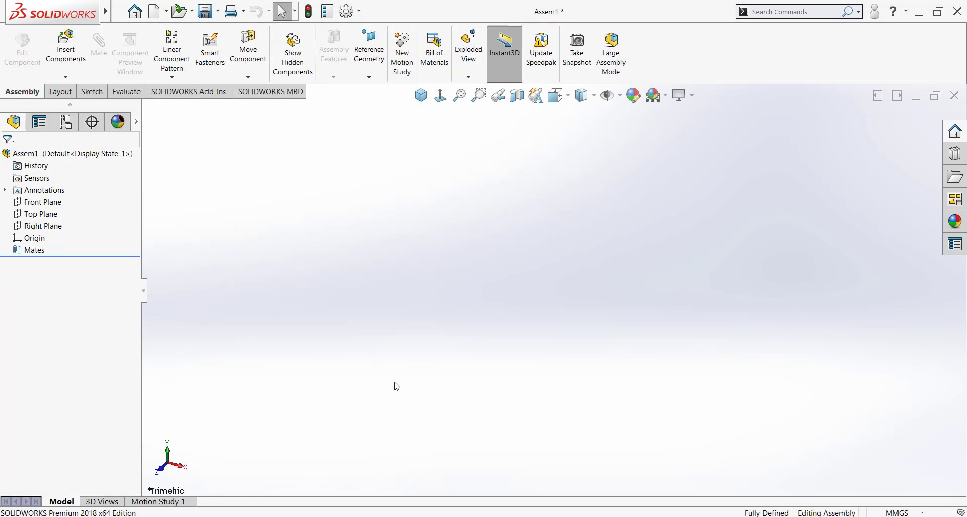
pyautogui.click(49, 307)
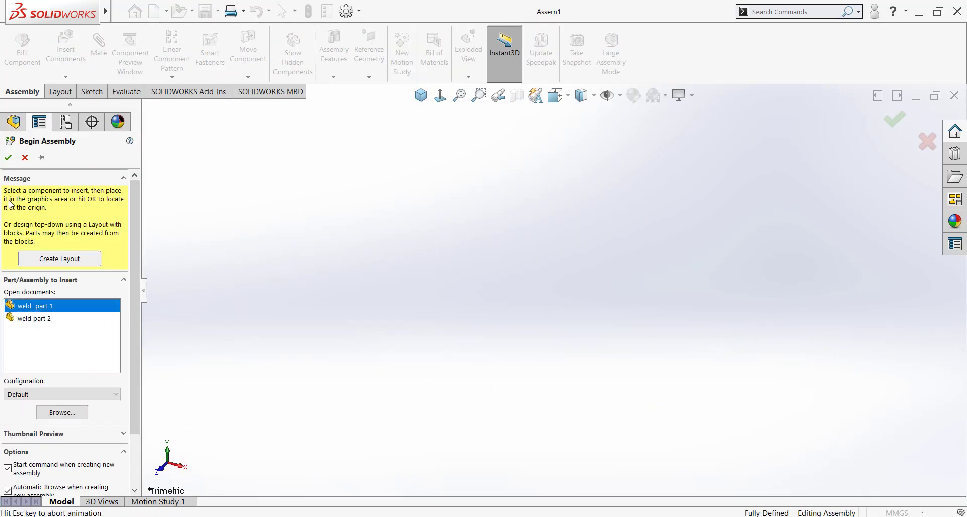
pyautogui.click(9, 158)
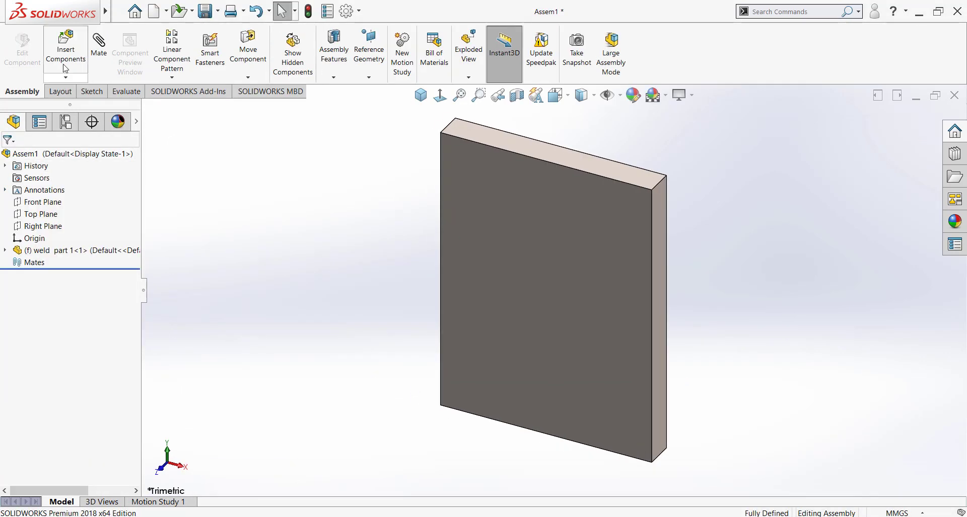
# - Insert weld part 2 beside the upright plate and rotate it about its vertical axis so one end faces the plate's broad front
pyautogui.click(65, 50)
pyautogui.click(30, 308)
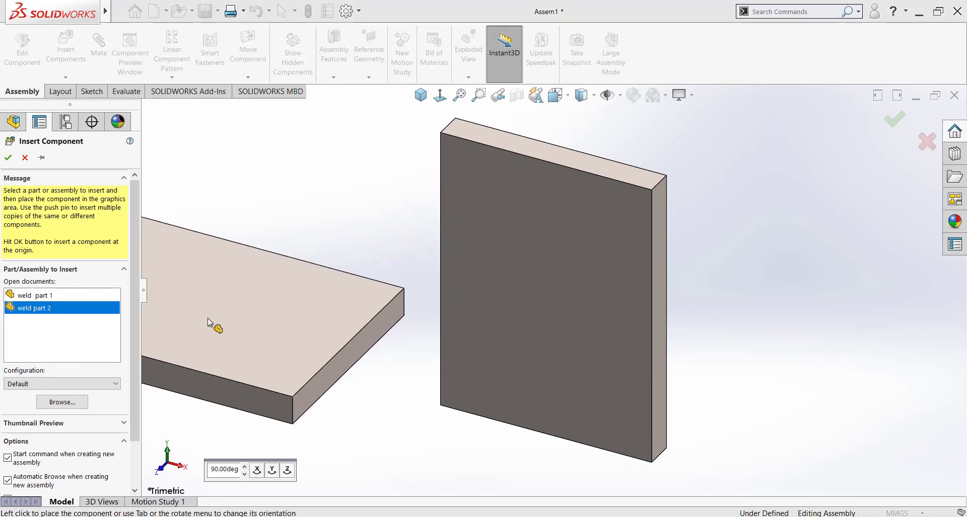
pyautogui.click(246, 316)
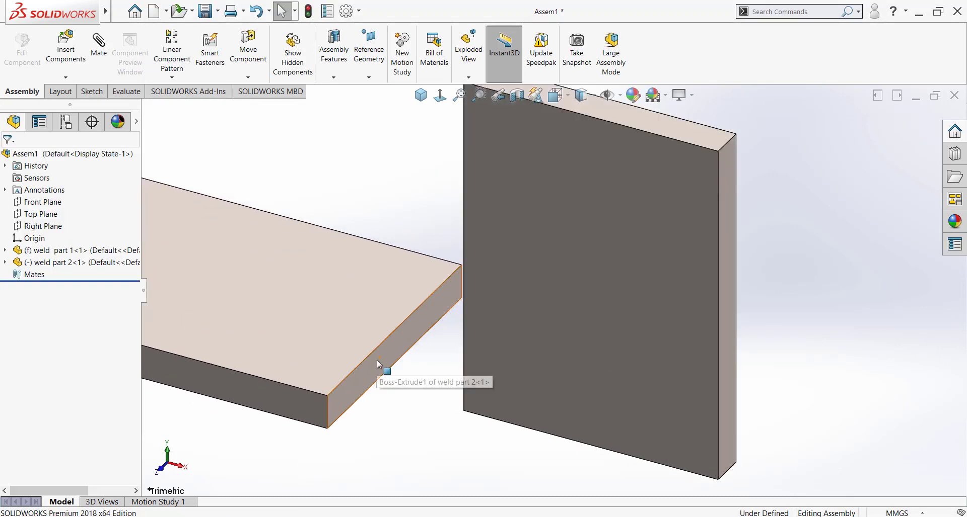
pyautogui.scroll(4, 377, 360)
pyautogui.click(434, 294)
pyautogui.moveTo(433, 294); pyautogui.dragTo(470, 328, button='right')
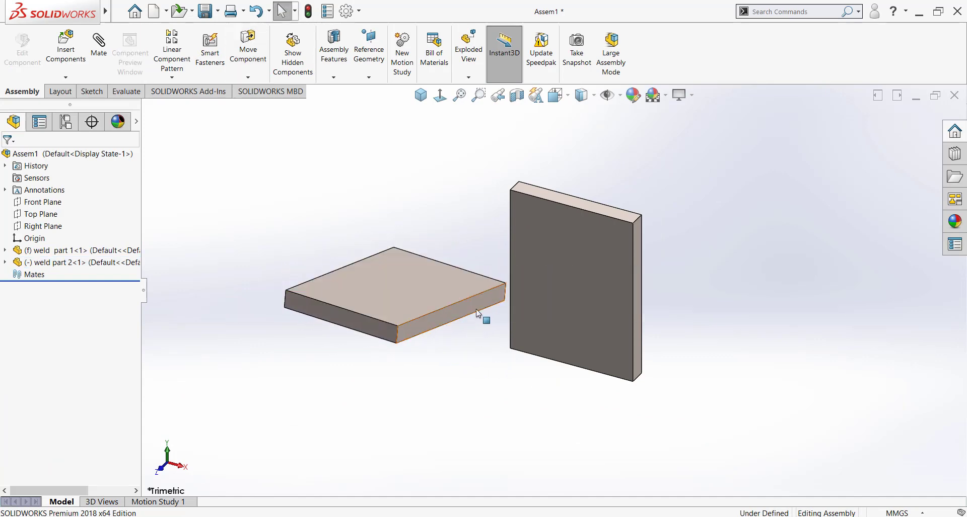
# - Mate the horizontal plate's long side face coincident with the upright plate's narrow vertical side face
pyautogui.click(478, 309)
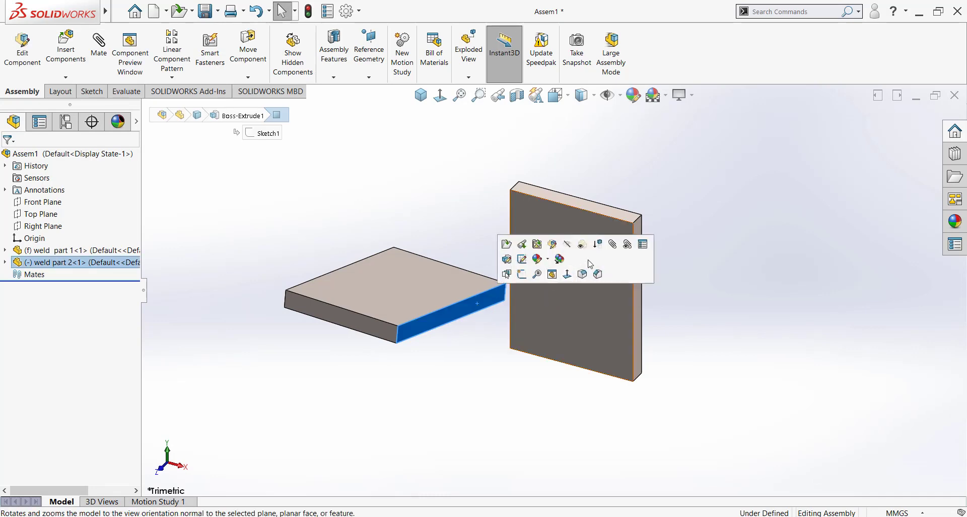
pyautogui.click(620, 251)
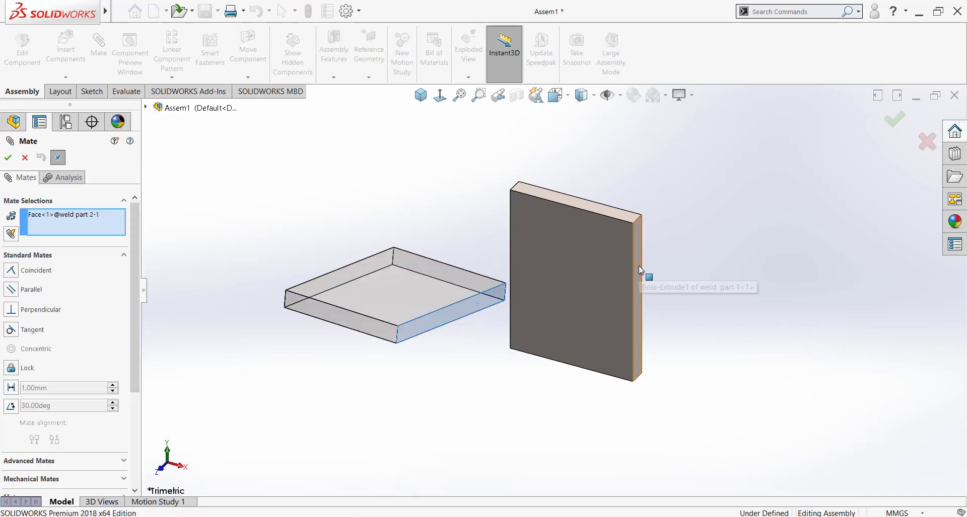
pyautogui.click(639, 265)
pyautogui.press('Return')
# - Mate the horizontal plate's end face coincident with the upright plate's broad front face
pyautogui.click(600, 258)
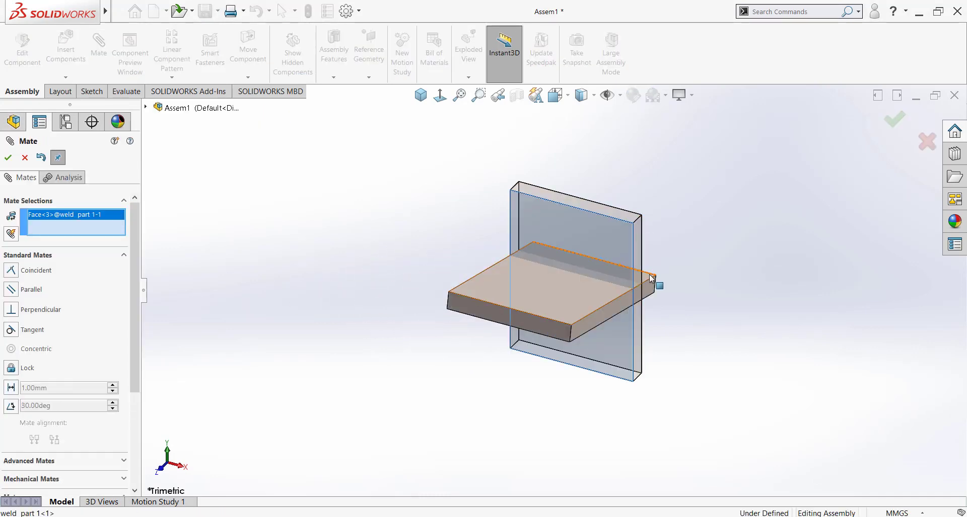
pyautogui.moveTo(600, 258); pyautogui.dragTo(562, 302, button='middle')
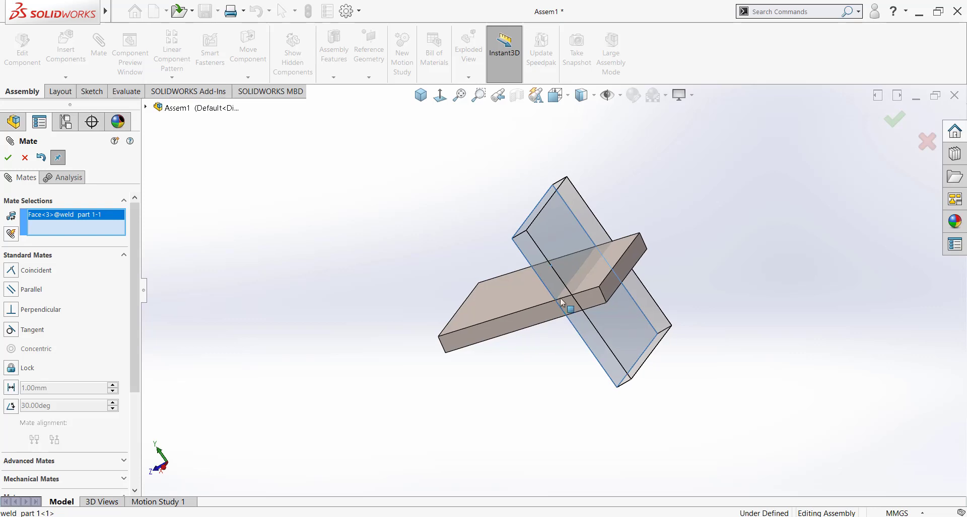
pyautogui.click(626, 268)
pyautogui.press('Return')
# - Check the vertical offset in the Adobe Reader drawing, and add a 90 mm distance mate between both plates' top faces in SOLIDWORKS
pyautogui.moveTo(557, 231); pyautogui.dragTo(626, 203, button='middle')
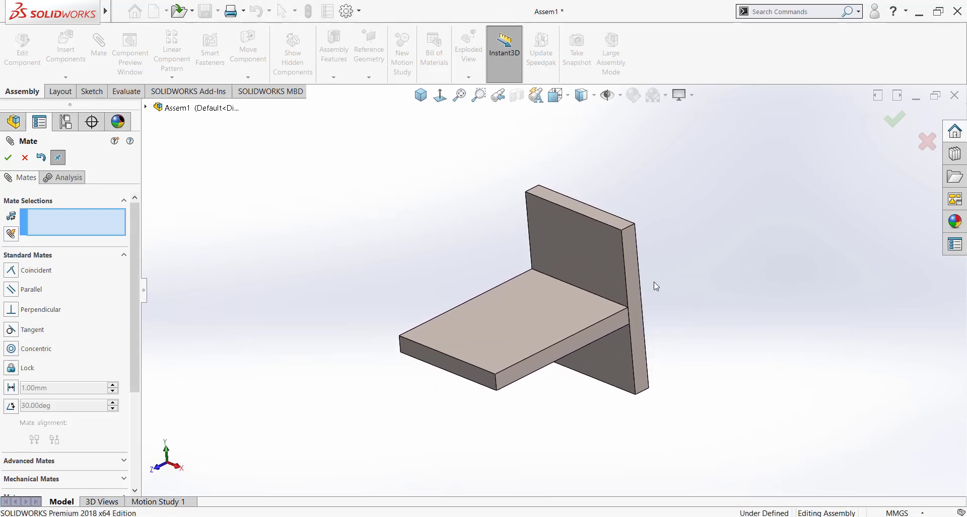
pyautogui.scroll(-3, 654, 282)
pyautogui.click(627, 188)
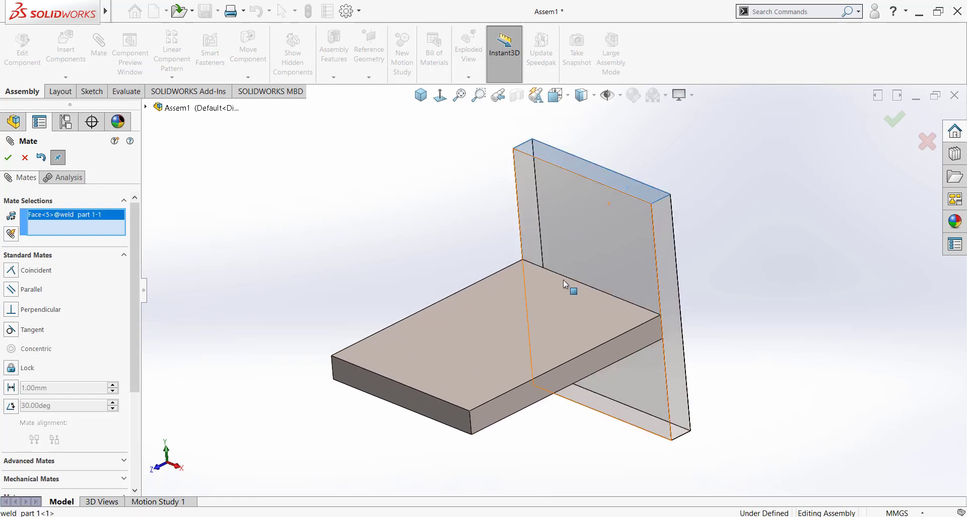
pyautogui.click(545, 291)
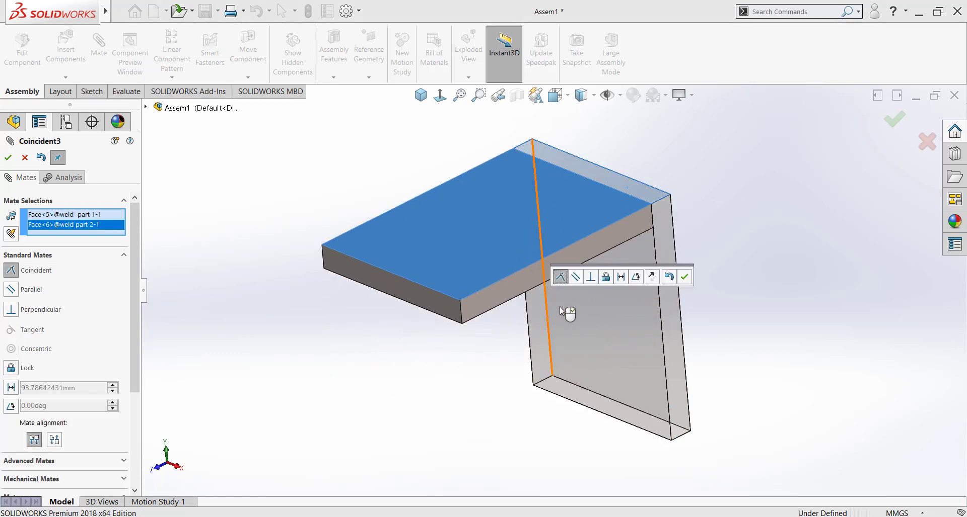
pyautogui.click(526, 516)
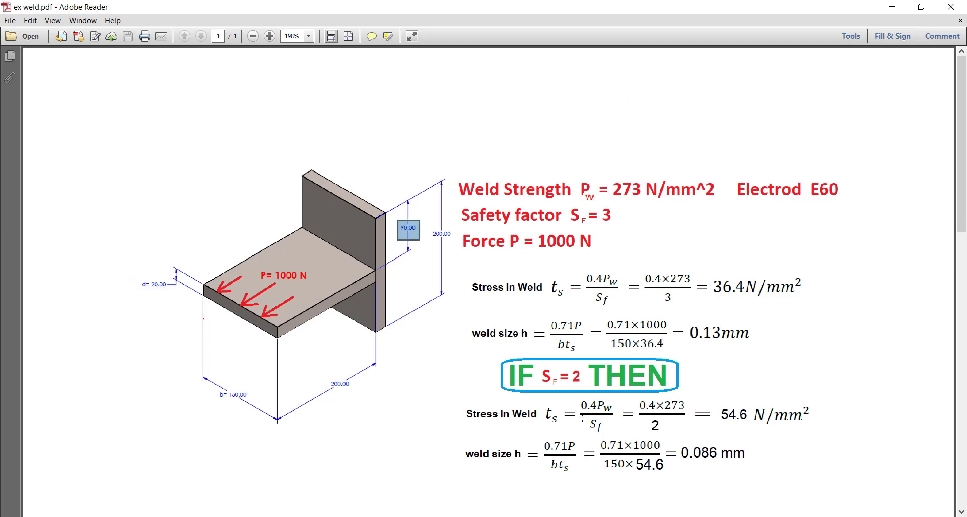
pyautogui.hotkey('alt', 'Tab')
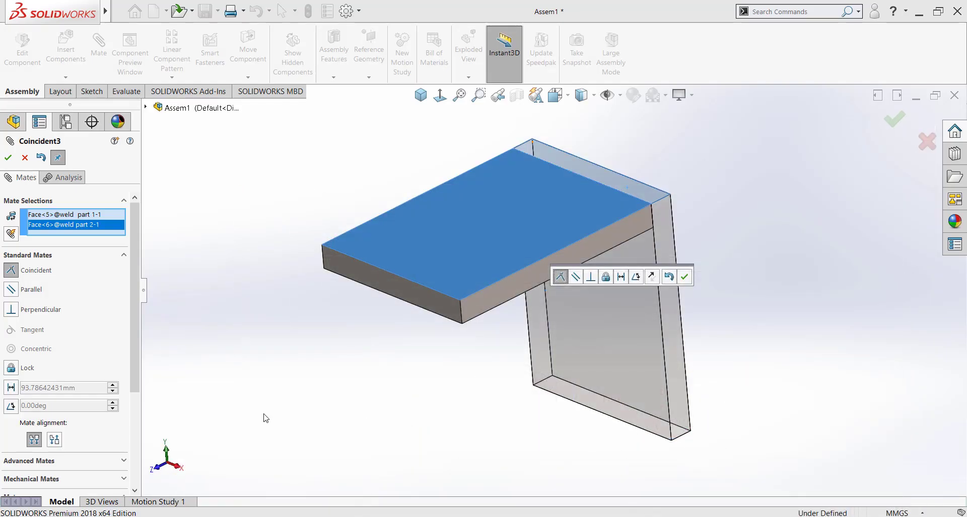
pyautogui.click(11, 388)
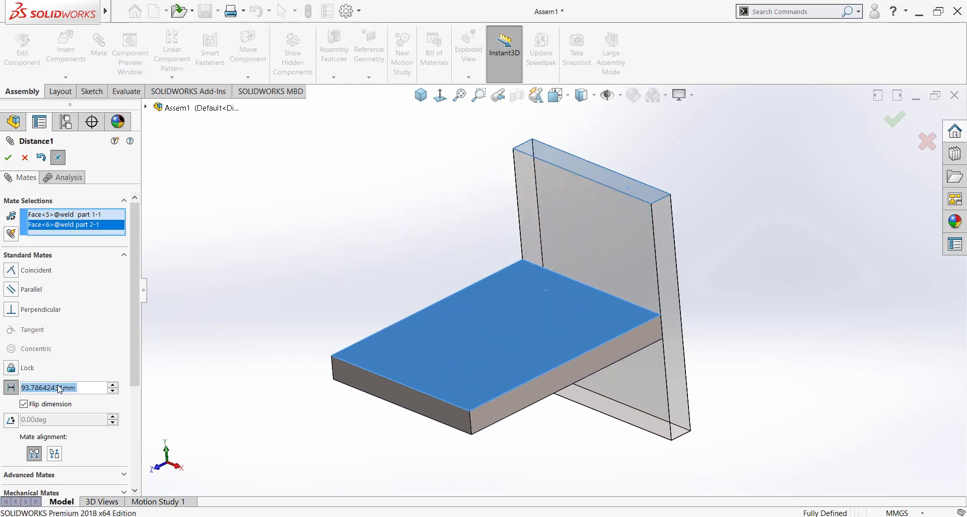
pyautogui.write('90')
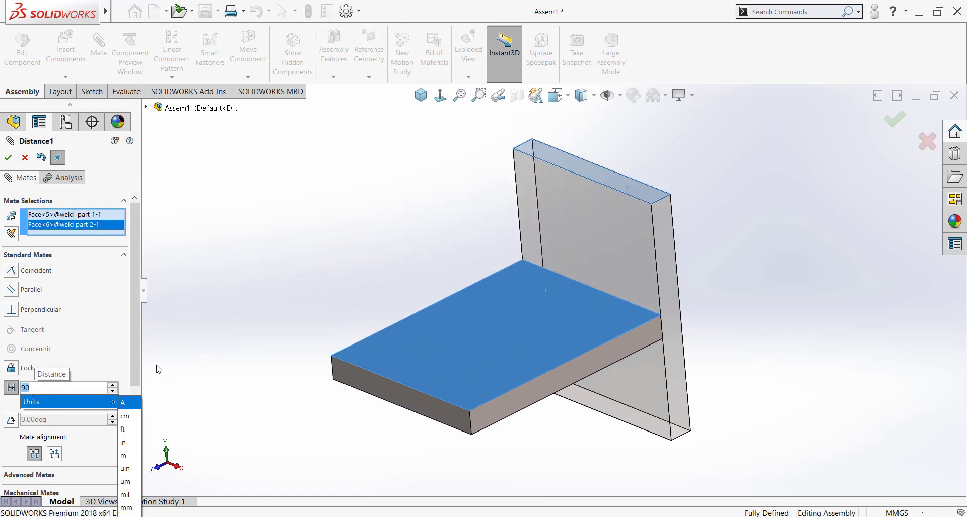
pyautogui.press('Return')
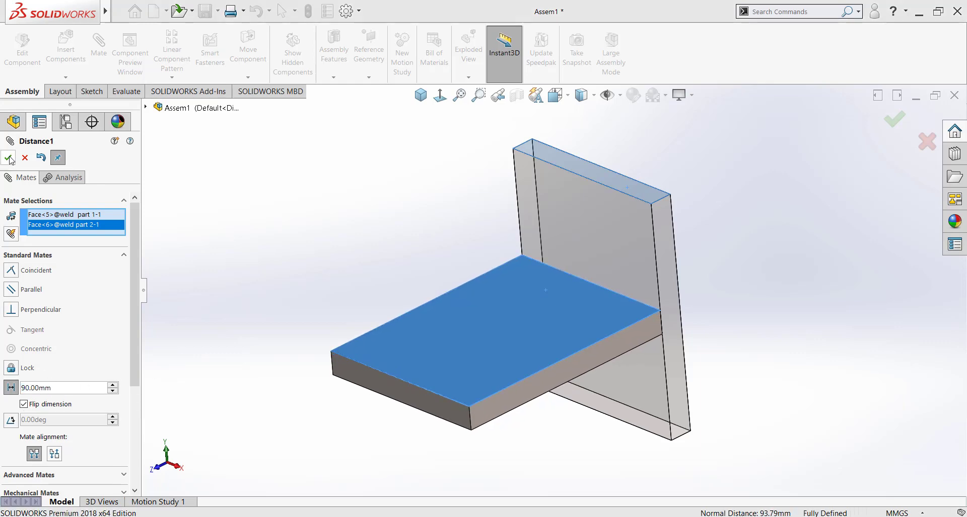
pyautogui.click(8, 158)
pyautogui.click(9, 158)
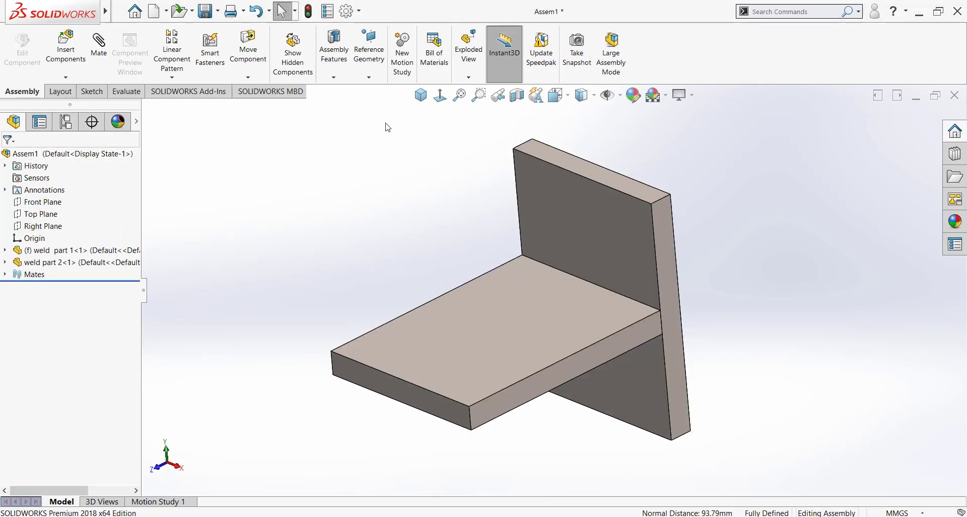
# - Show the assembly in isometric view and enable the SOLIDWORKS Simulation add-in
pyautogui.click(421, 95)
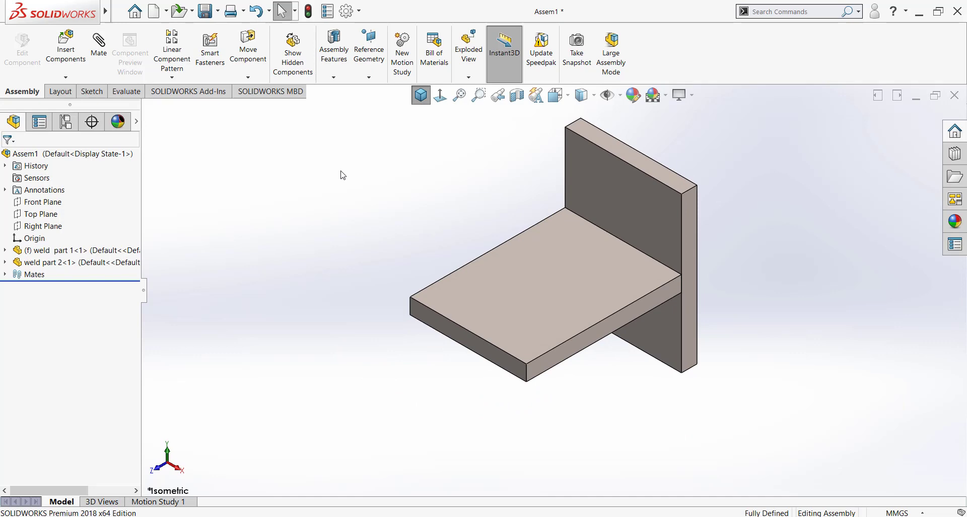
pyautogui.click(358, 10)
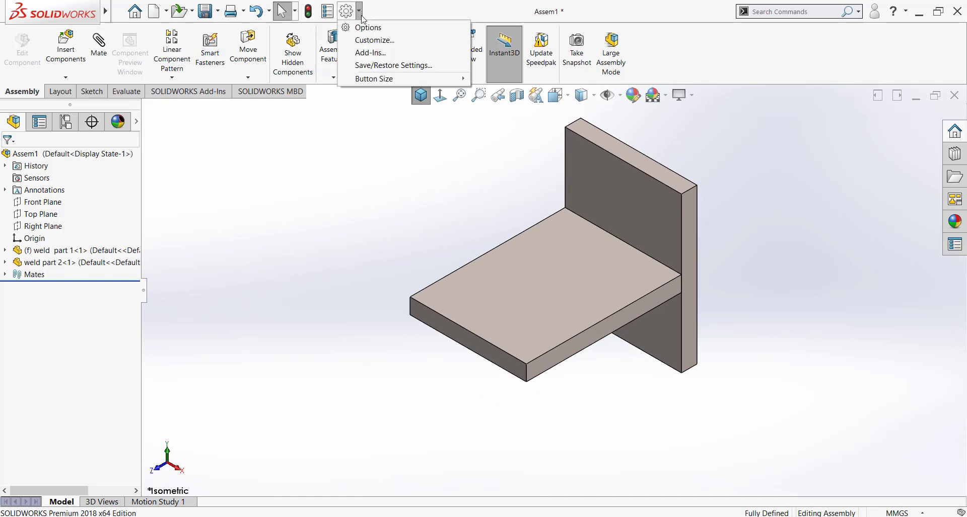
pyautogui.click(372, 52)
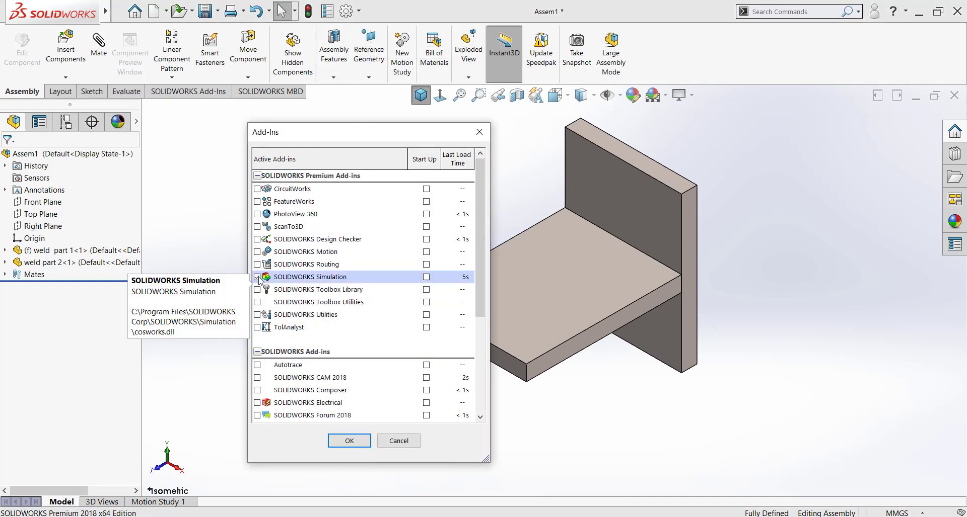
pyautogui.click(348, 441)
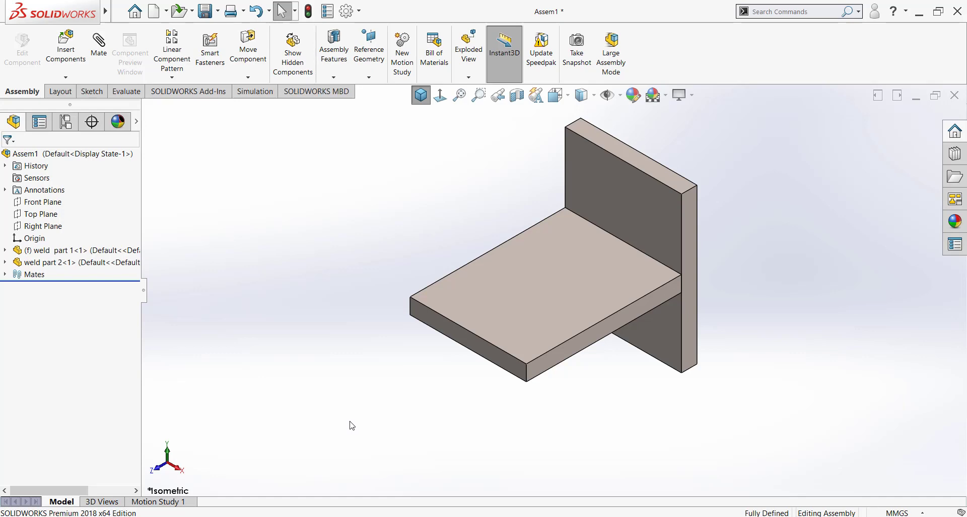
# - Create a static simulation study named "weld"
pyautogui.click(257, 94)
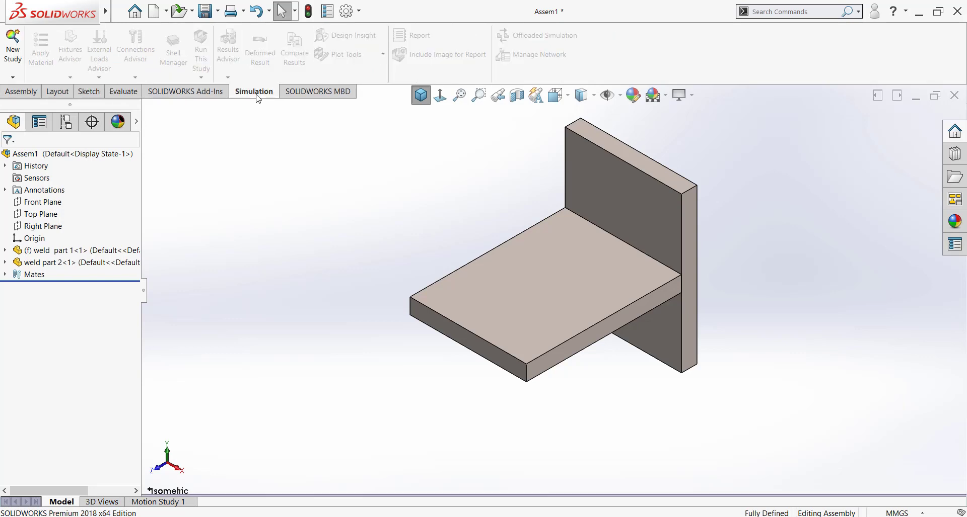
pyautogui.click(16, 45)
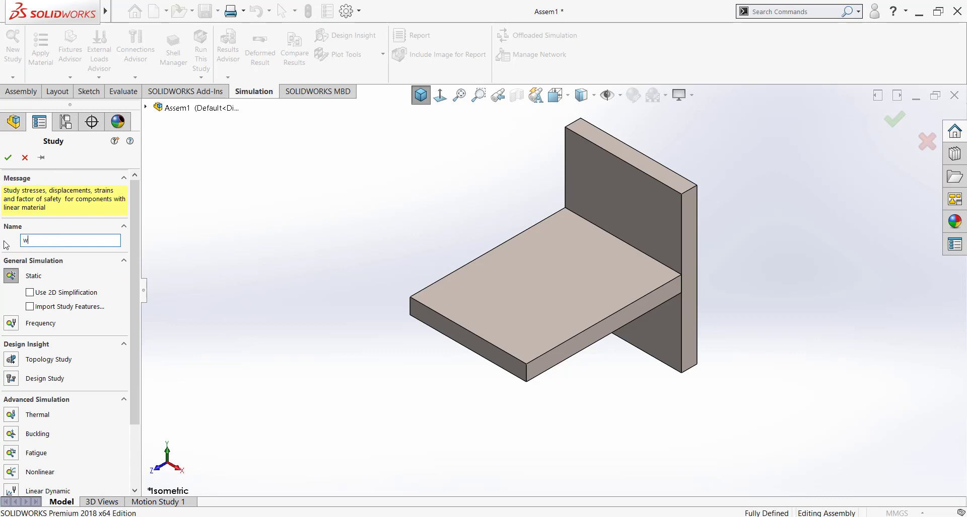
pyautogui.click(8, 159)
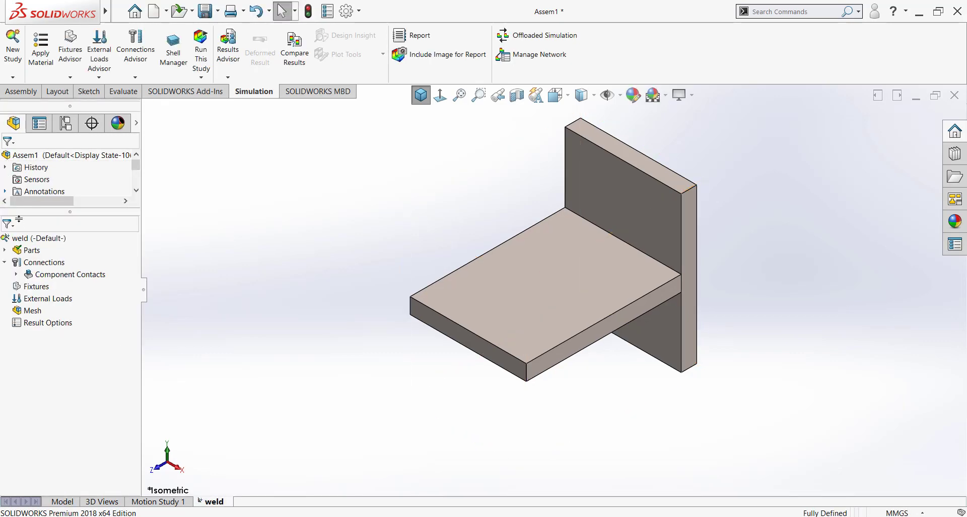
# - Apply Alloy Steel to all parts in the weld study
pyautogui.rightClick(19, 251)
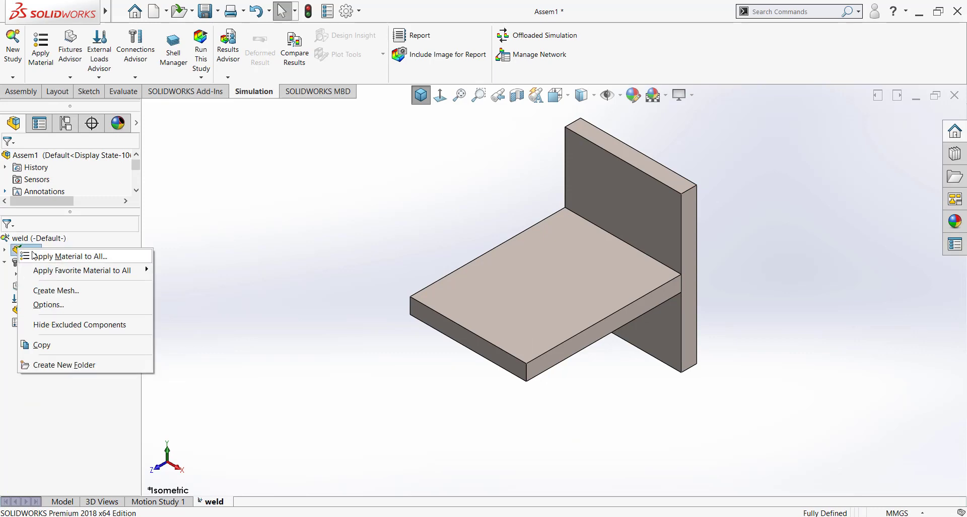
pyautogui.click(36, 256)
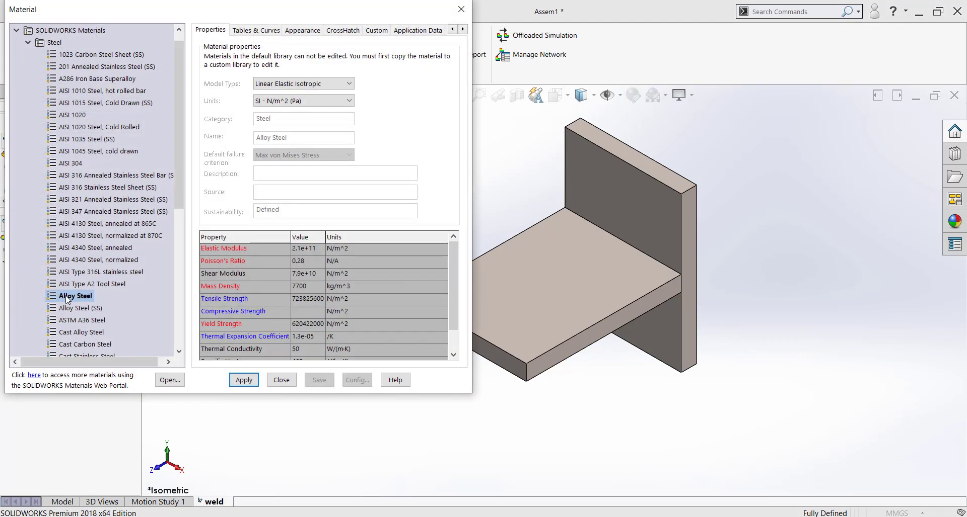
pyautogui.click(244, 380)
pyautogui.click(281, 380)
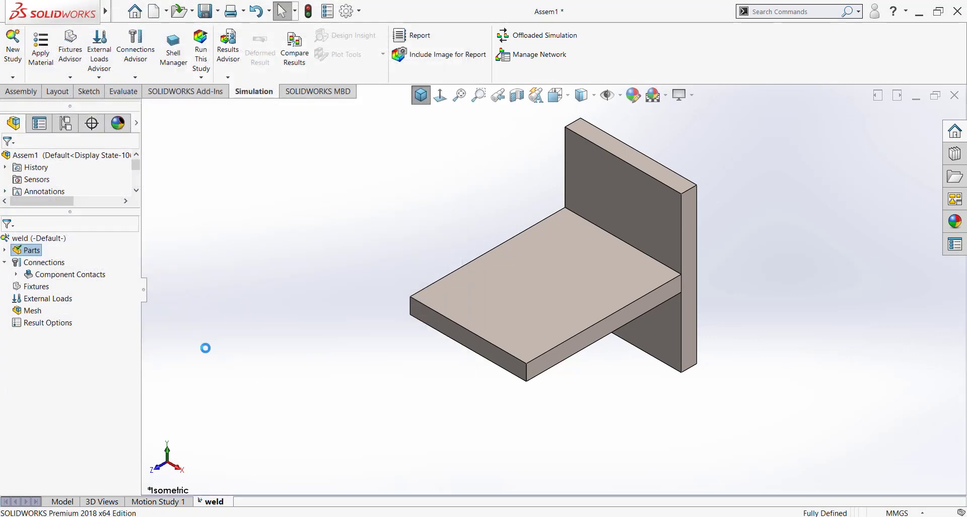
# - Start a thick shell definition for the upright plate using its broad front face
pyautogui.click(5, 251)
pyautogui.rightClick(40, 265)
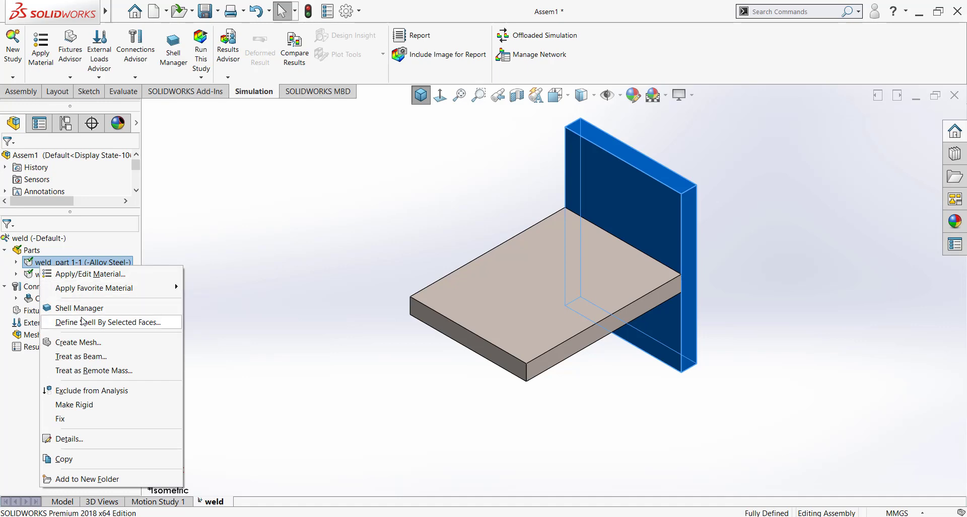
pyautogui.click(84, 322)
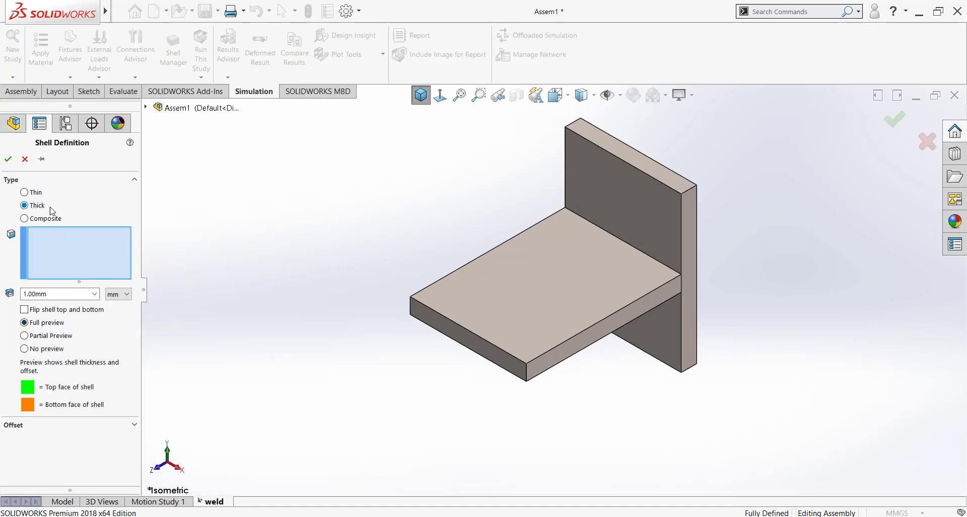
pyautogui.click(594, 201)
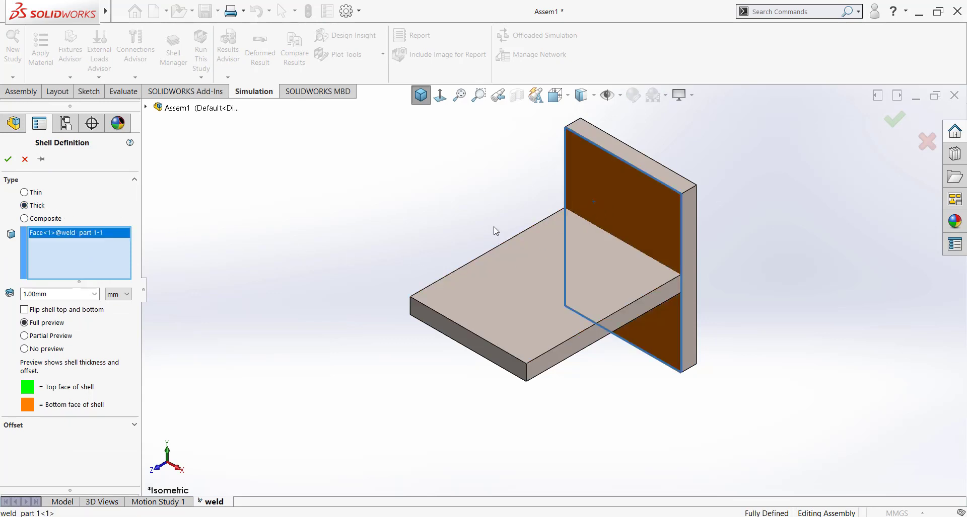
# - Check the plate thickness in the Adobe Reader drawing, and set the SOLIDWORKS shell to 20 mm with the -0.5 bottom-surface offset
pyautogui.doubleClick(56, 294)
pyautogui.hotkey('alt', 'Tab')
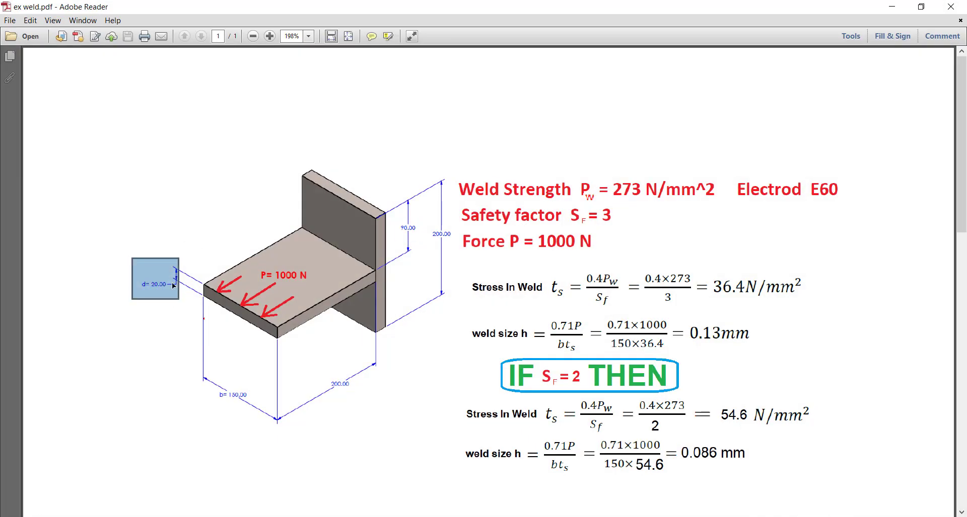
pyautogui.hotkey('alt', 'Tab')
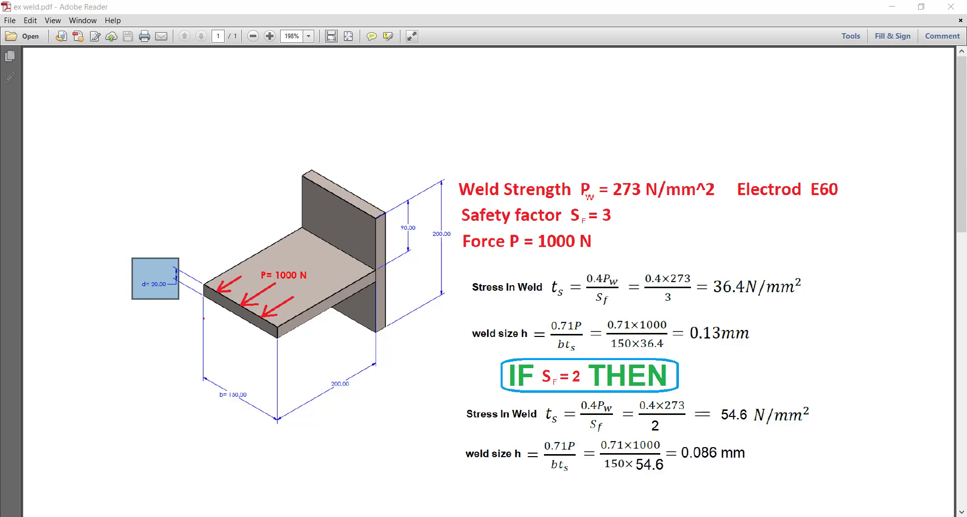
pyautogui.moveTo(56, 292); pyautogui.dragTo(3, 294)
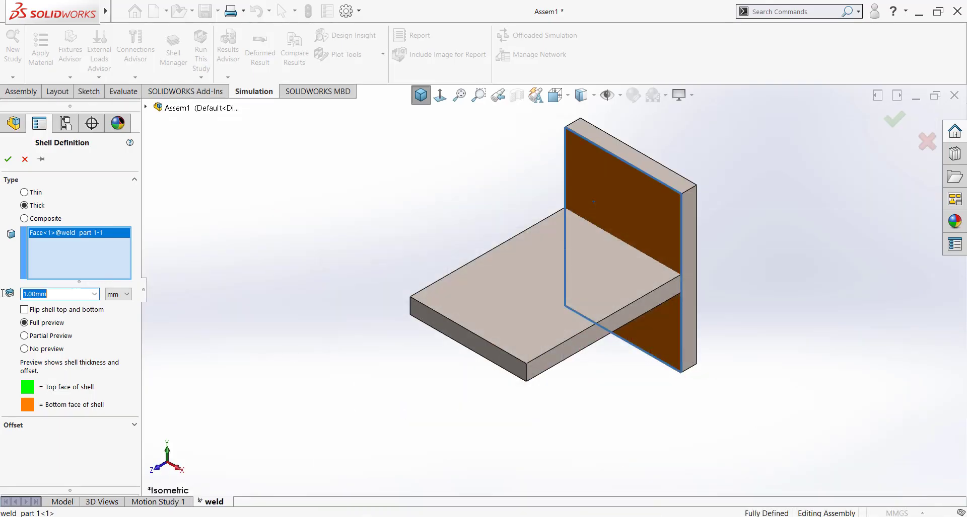
pyautogui.write('20')
pyautogui.press('Return')
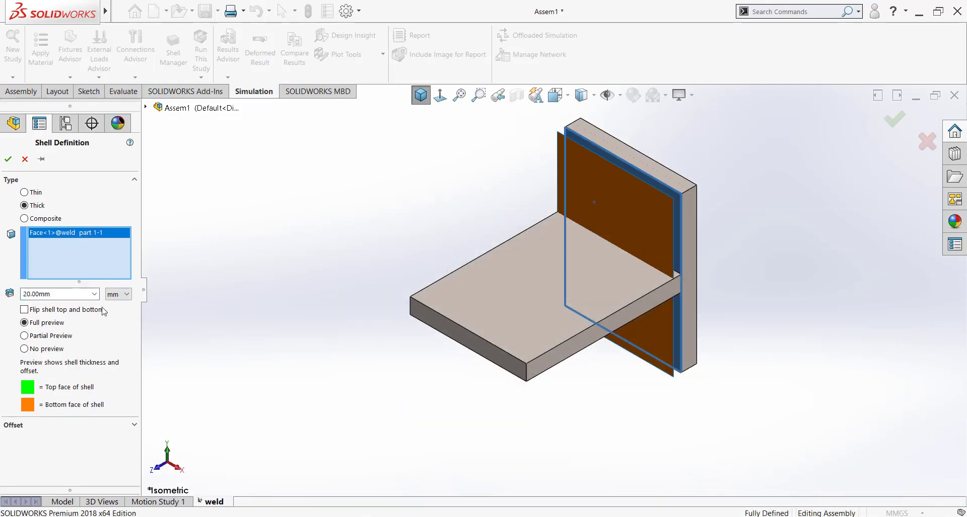
pyautogui.click(15, 425)
pyautogui.click(74, 392)
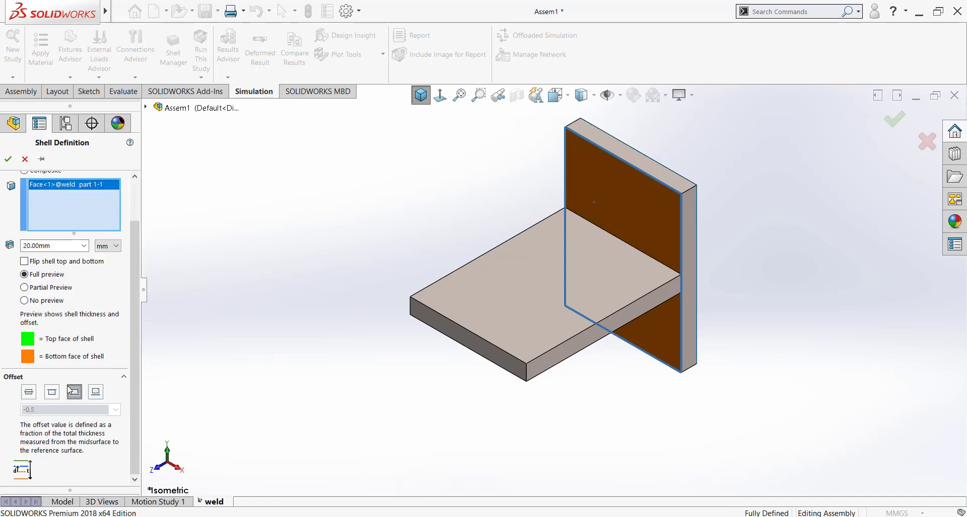
pyautogui.click(8, 159)
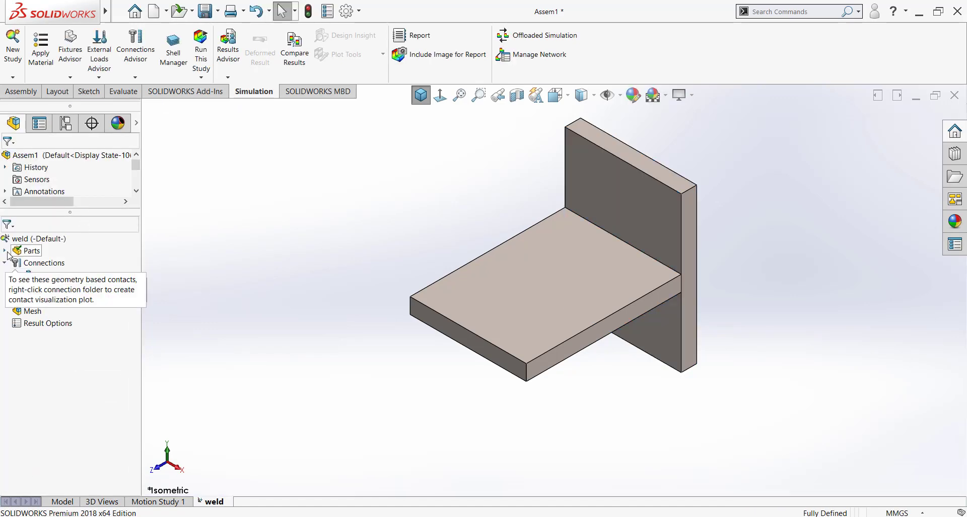
# - Define the horizontal plate's top face as a thick shell of 20 mm with the -0.5 bottom-surface offset
pyautogui.click(6, 251)
pyautogui.rightClick(47, 276)
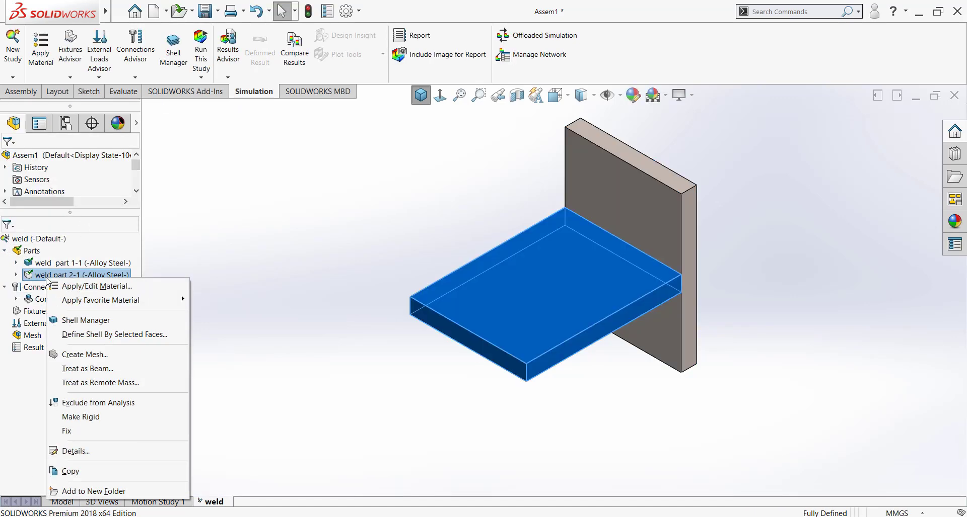
pyautogui.click(89, 335)
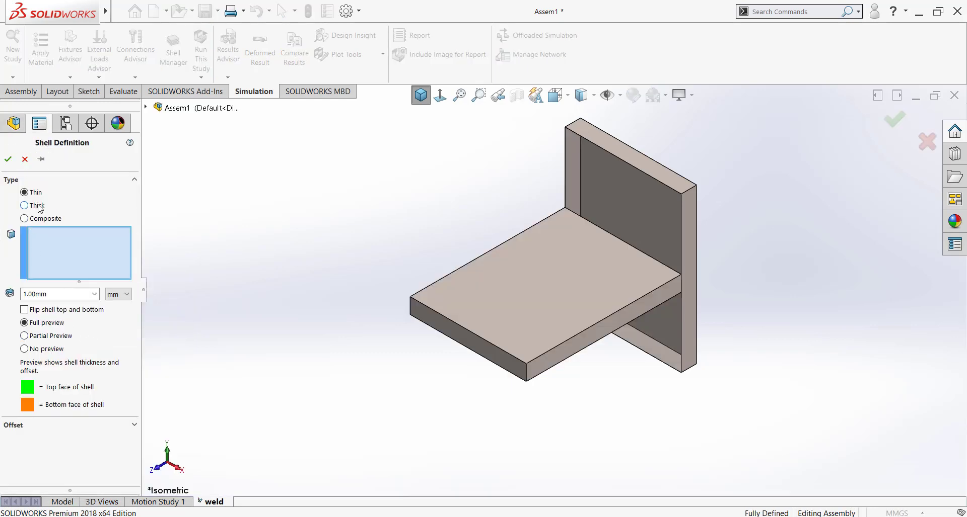
pyautogui.click(451, 297)
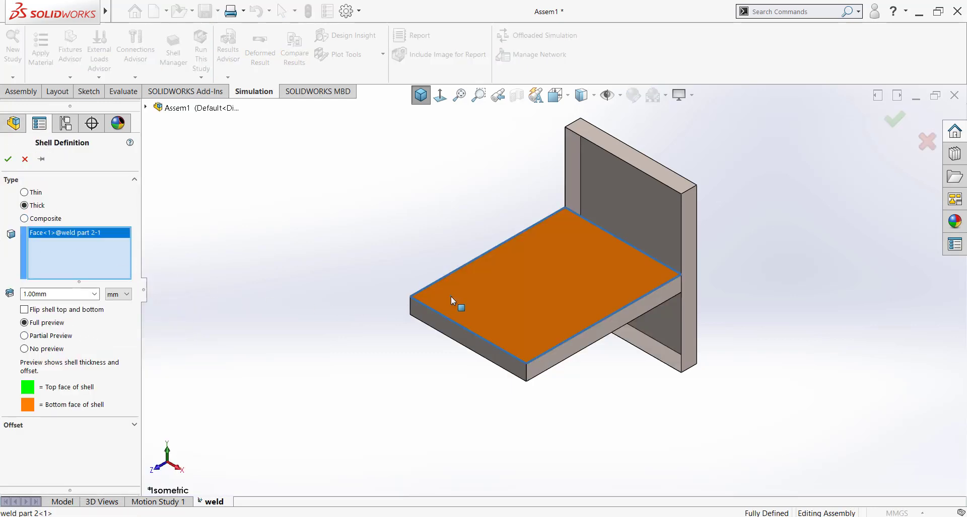
pyautogui.doubleClick(23, 293)
pyautogui.write('20')
pyautogui.press('Return')
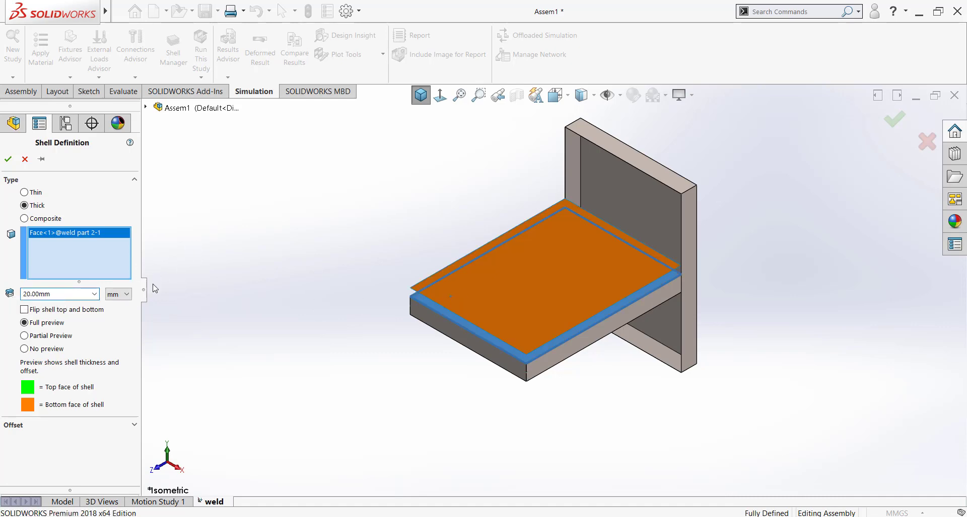
pyautogui.click(47, 427)
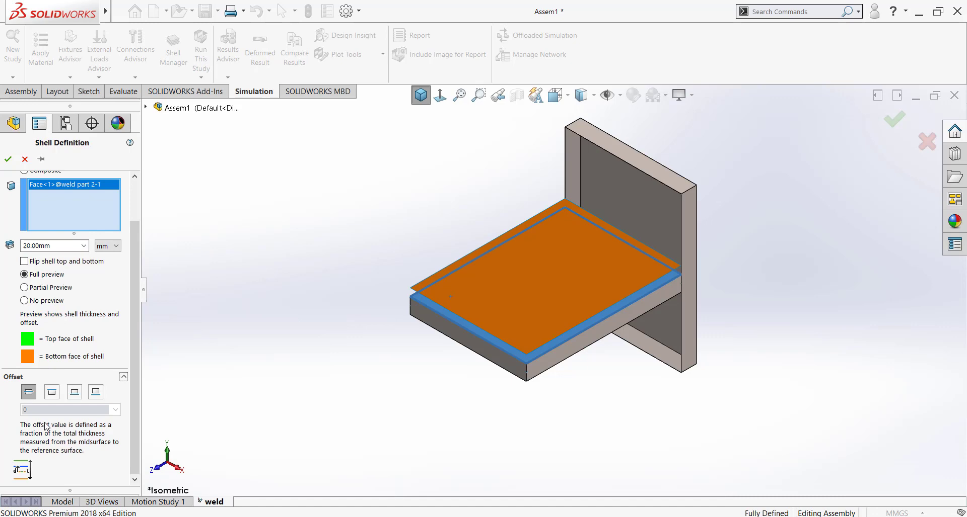
pyautogui.click(76, 392)
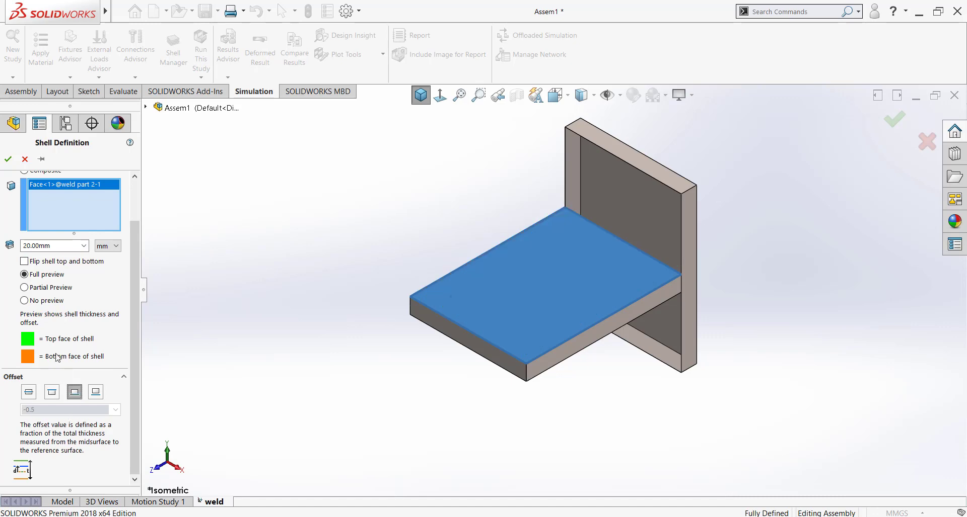
pyautogui.click(6, 159)
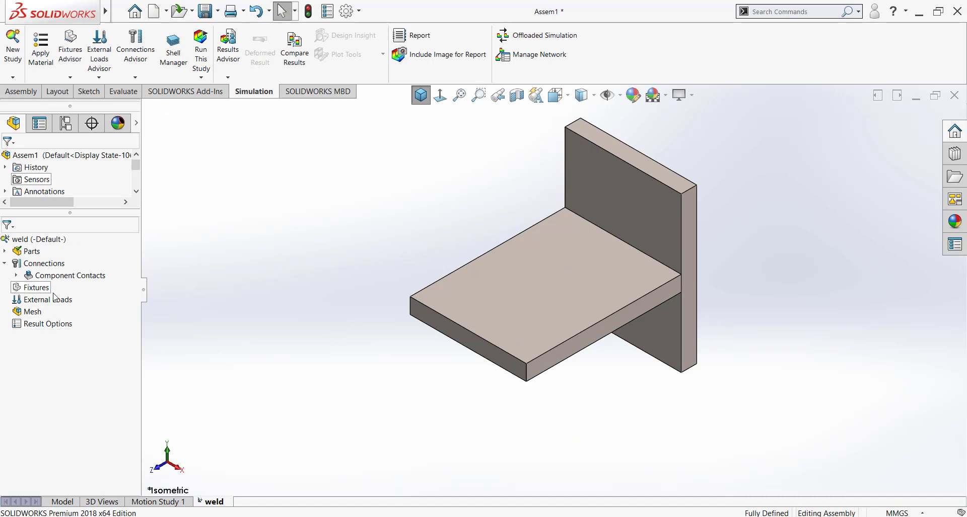
# - Delete the bonded global contact from the study's component contacts
pyautogui.click(16, 275)
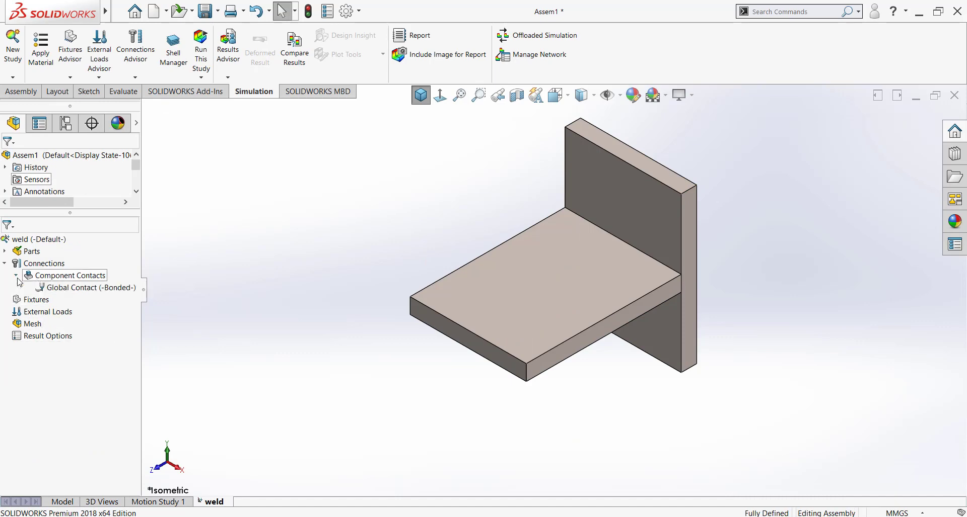
pyautogui.click(49, 288)
pyautogui.rightClick(48, 289)
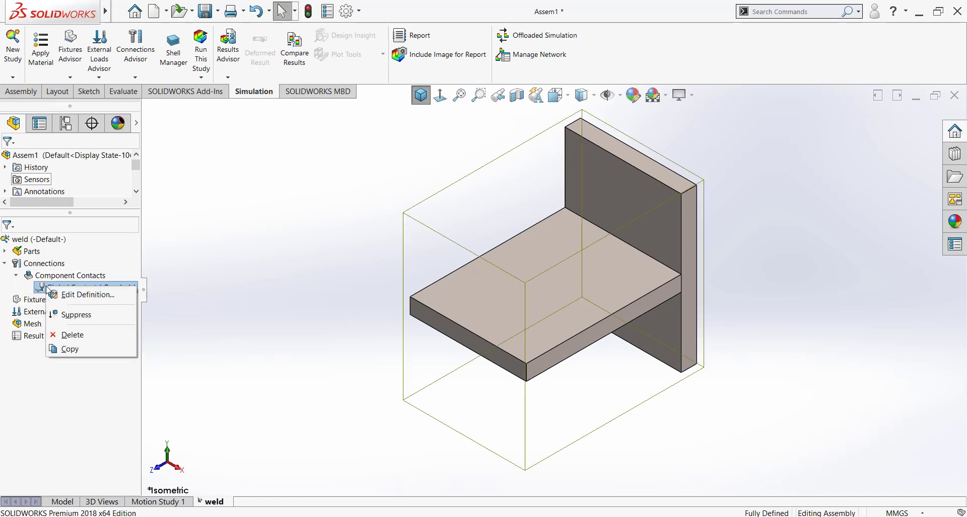
pyautogui.click(72, 335)
pyautogui.click(518, 248)
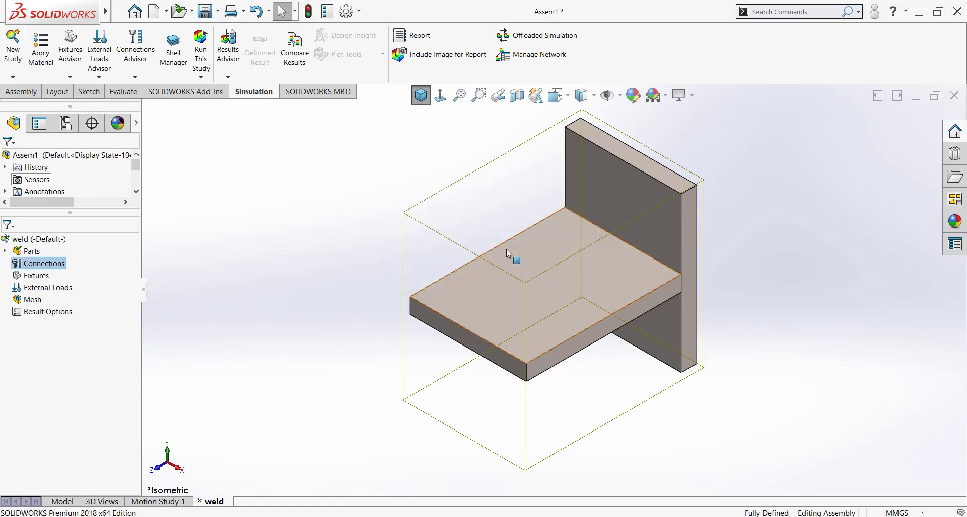
# - Set up a Fillet, Double-Sided edge weld between the horizontal plate's top face and the upright plate's front face, and inspect their intersecting edge
pyautogui.rightClick(43, 266)
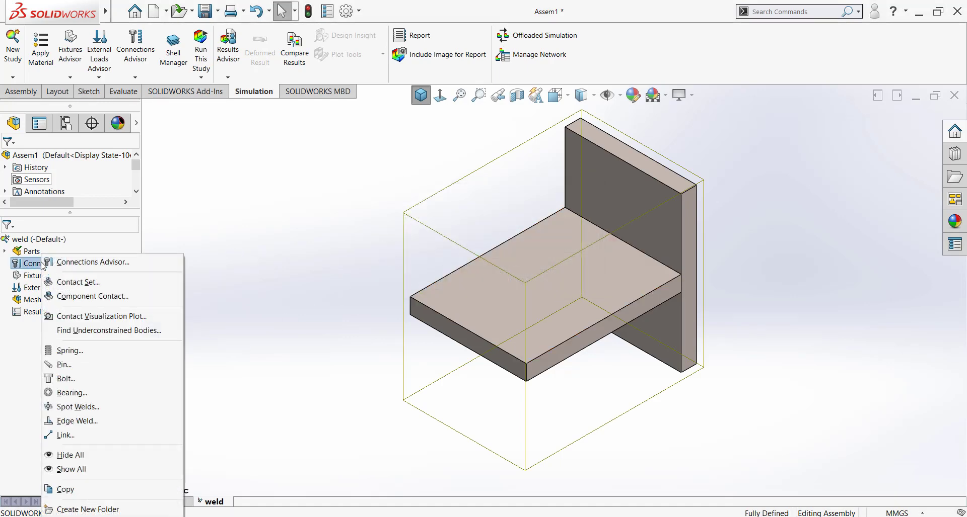
pyautogui.click(70, 421)
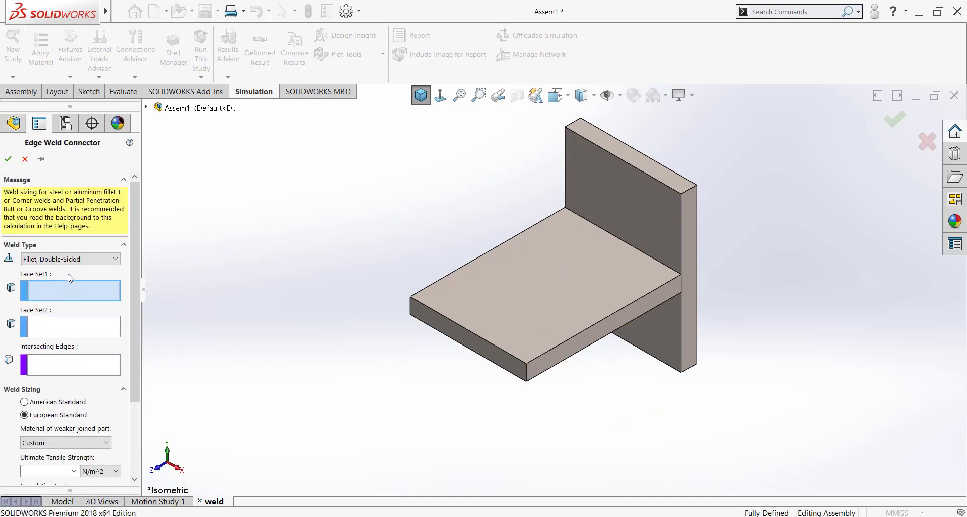
pyautogui.click(55, 259)
pyautogui.click(50, 270)
pyautogui.click(459, 291)
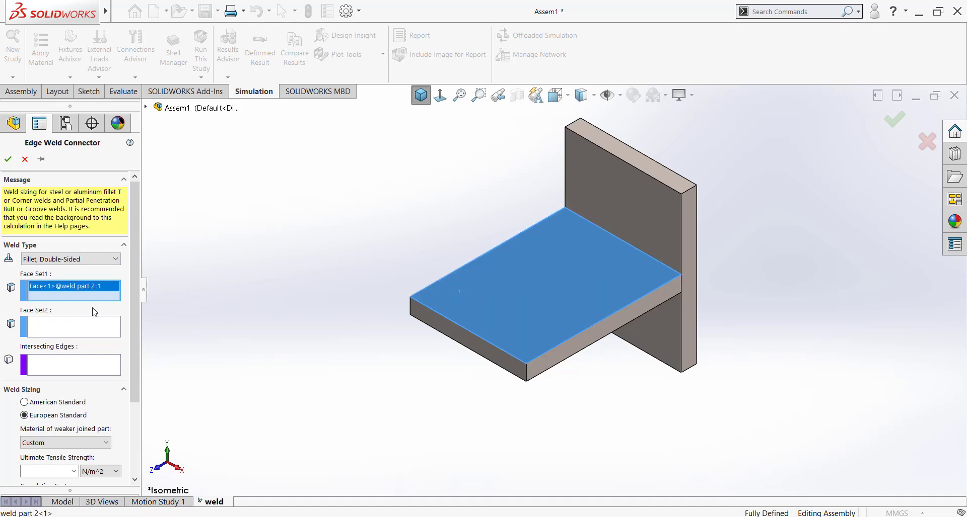
pyautogui.click(45, 323)
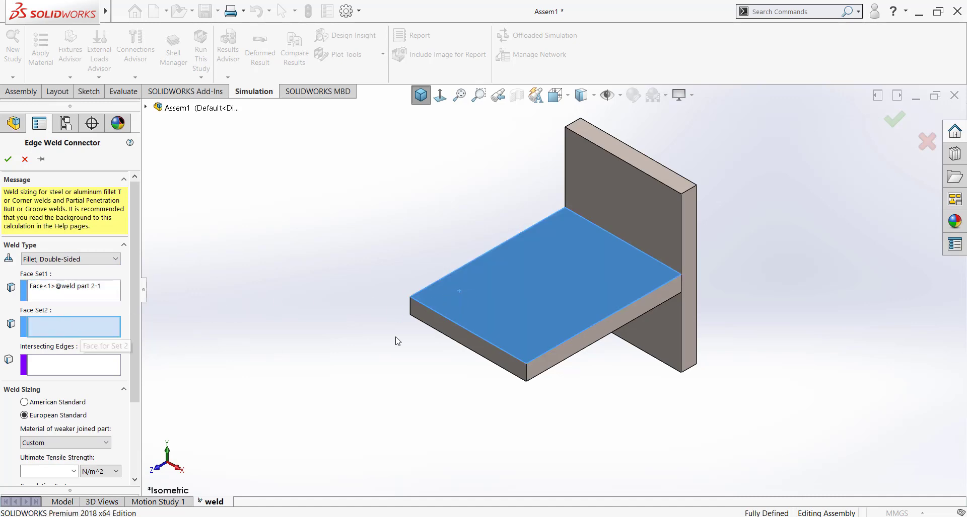
pyautogui.click(650, 207)
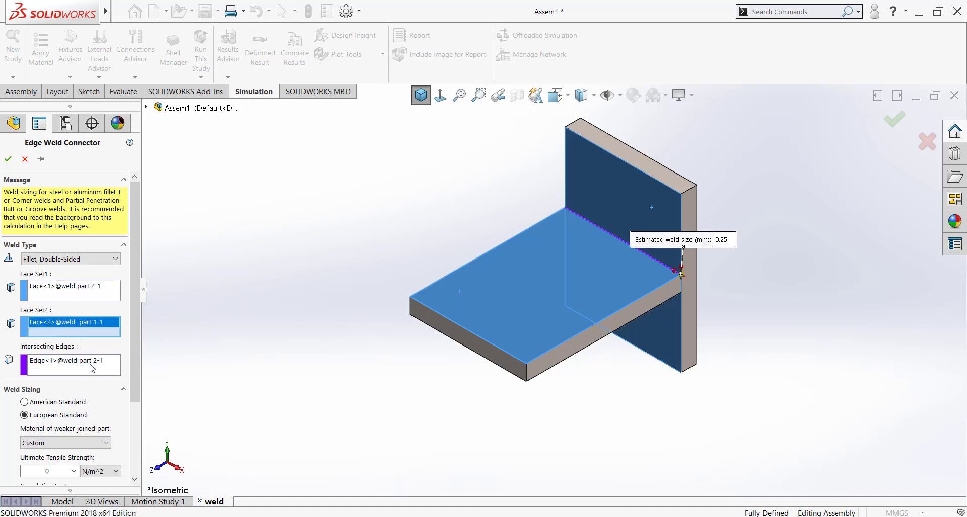
pyautogui.scroll(5, 675, 272)
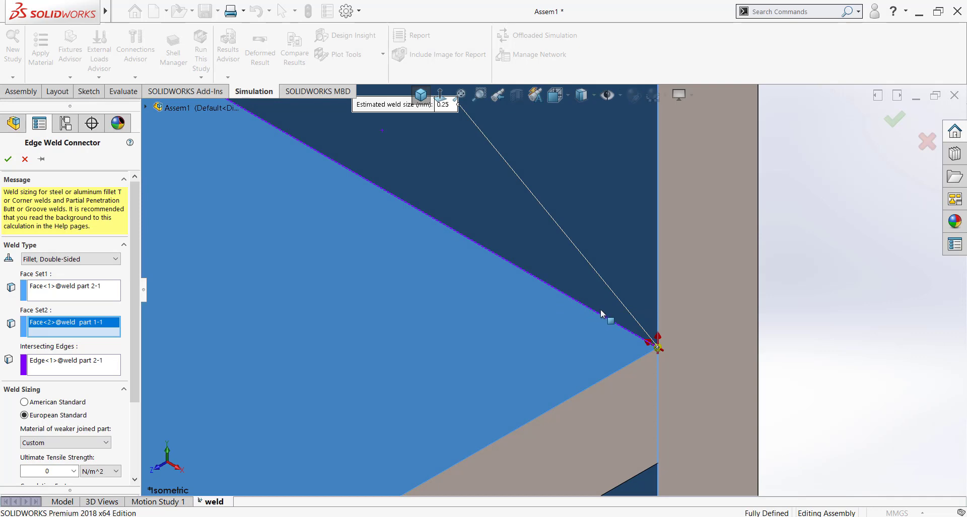
pyautogui.click(79, 363)
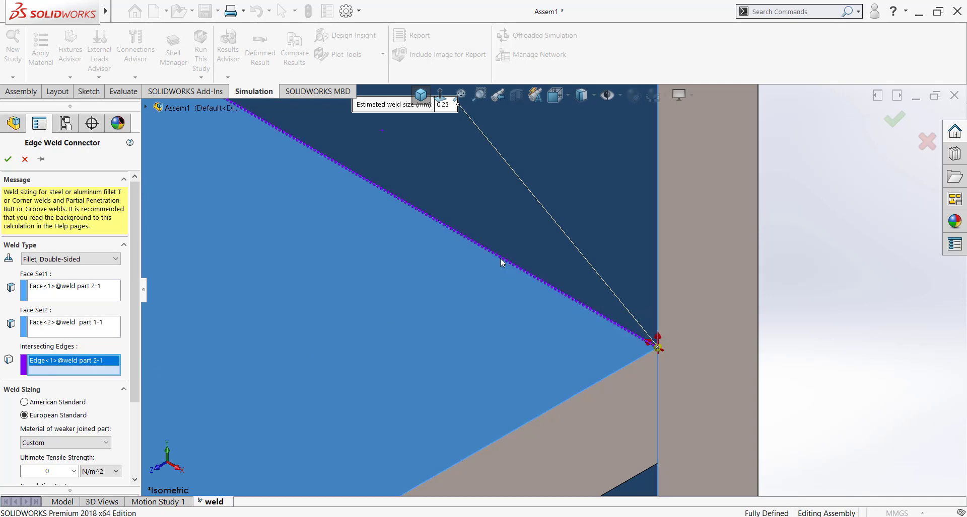
pyautogui.scroll(8, 406, 412)
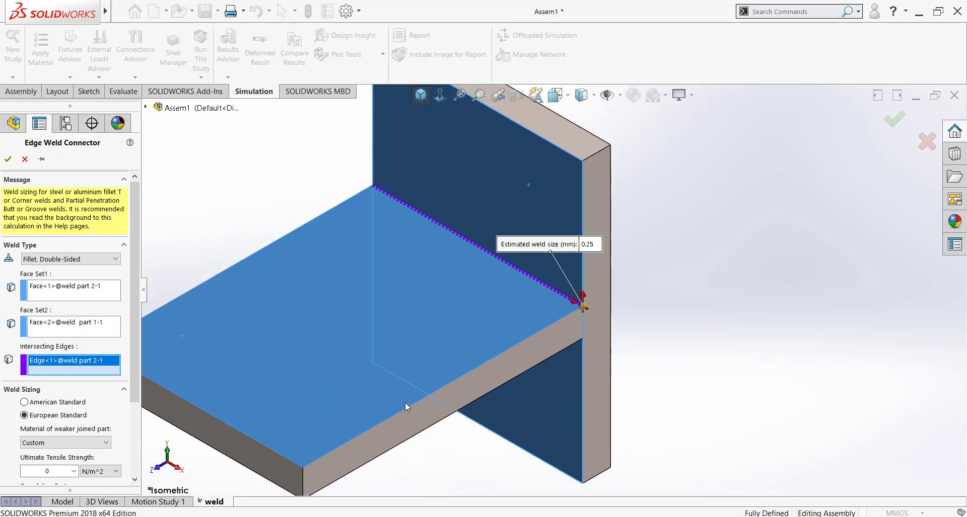
# - Check the electrode in the Adobe Reader document, and set the weld sizing in SOLIDWORKS to American Standard with electrode E60
pyautogui.moveTo(134, 355); pyautogui.dragTo(135, 392)
pyautogui.click(650, 513)
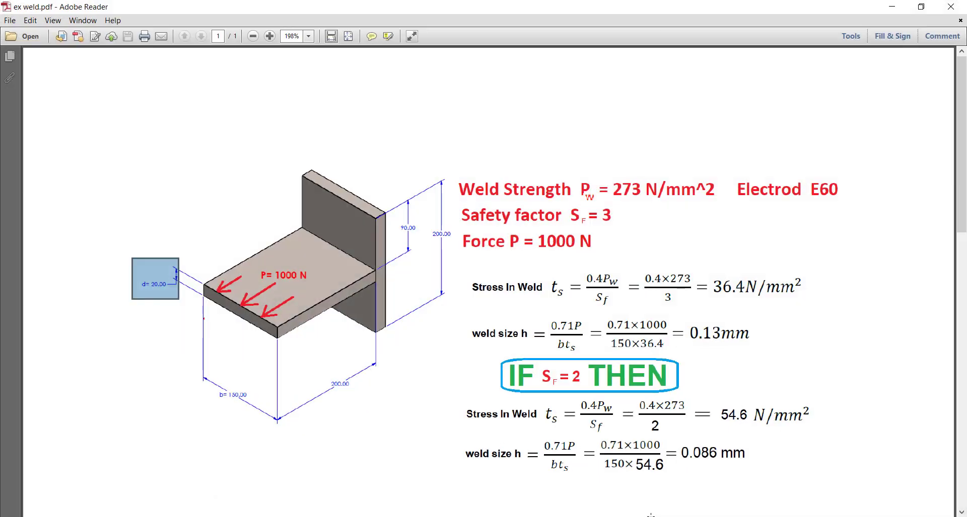
pyautogui.moveTo(731, 168); pyautogui.dragTo(846, 208)
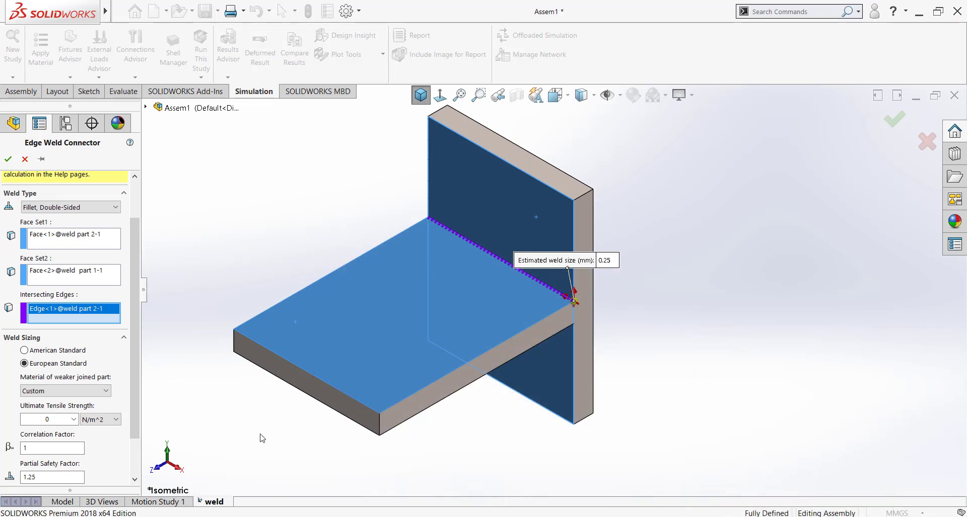
pyautogui.click(58, 353)
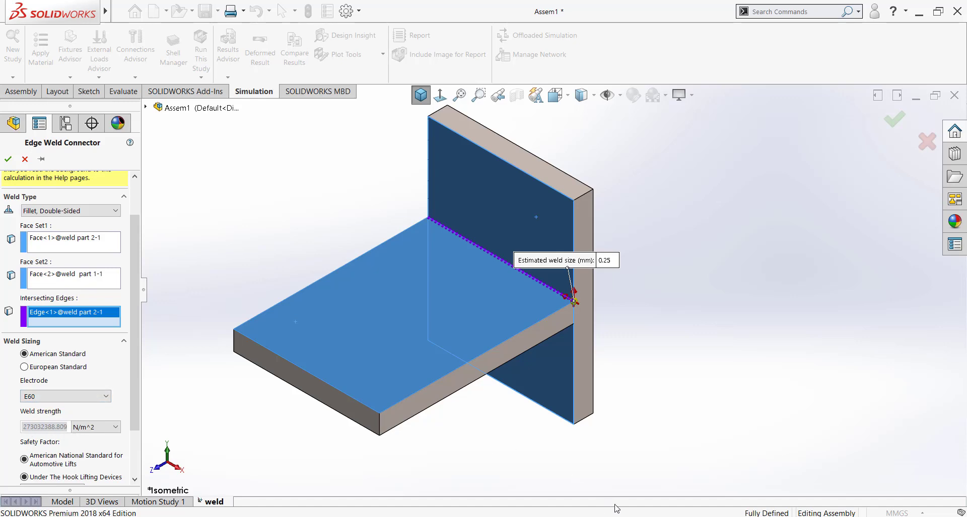
# - Compare the weld strength in the Adobe Reader document with the edge weld's sizing settings in SOLIDWORKS
pyautogui.hotkey('alt', 'Tab')
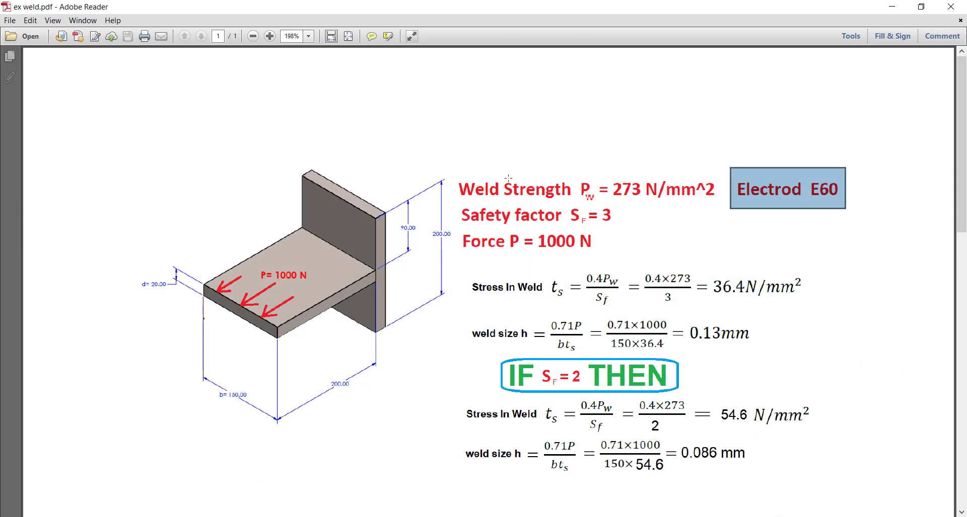
pyautogui.moveTo(459, 173); pyautogui.dragTo(722, 206)
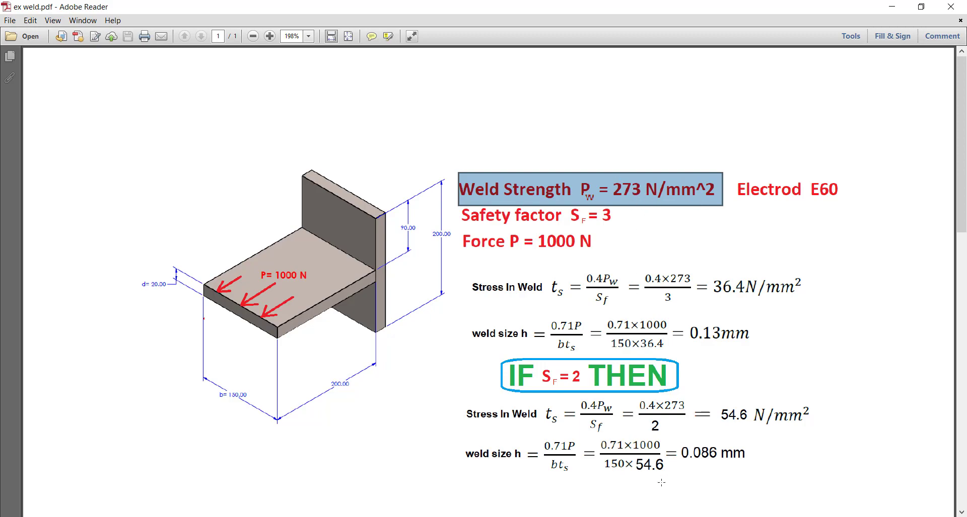
pyautogui.hotkey('alt', 'Tab')
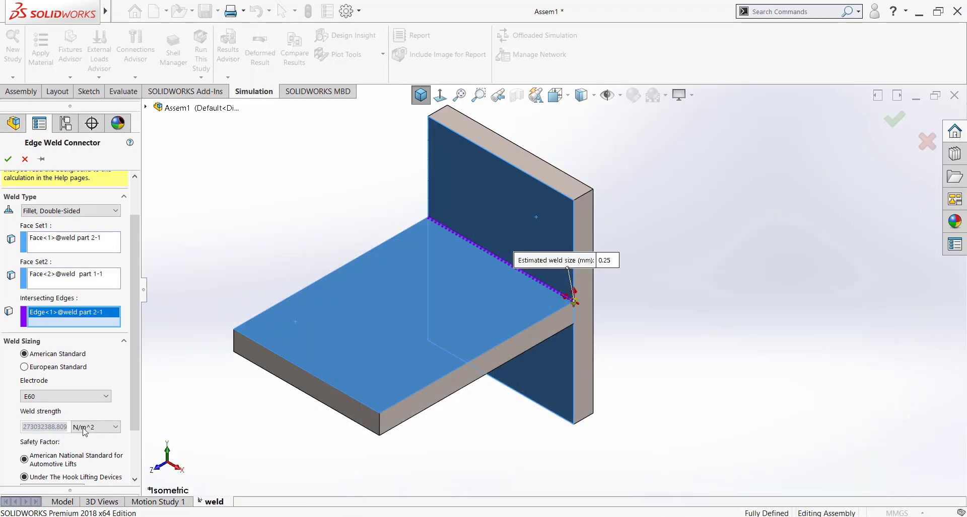
pyautogui.scroll(-3, 130, 445)
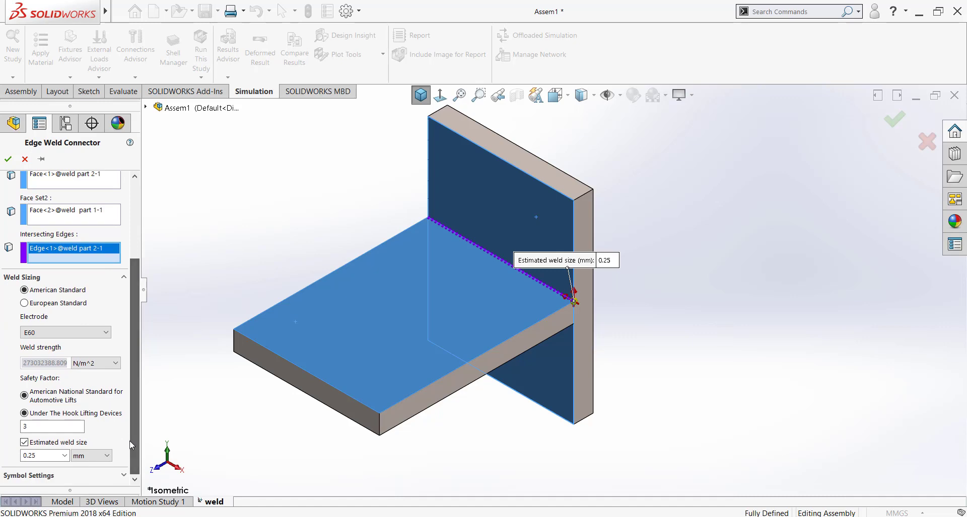
pyautogui.doubleClick(42, 428)
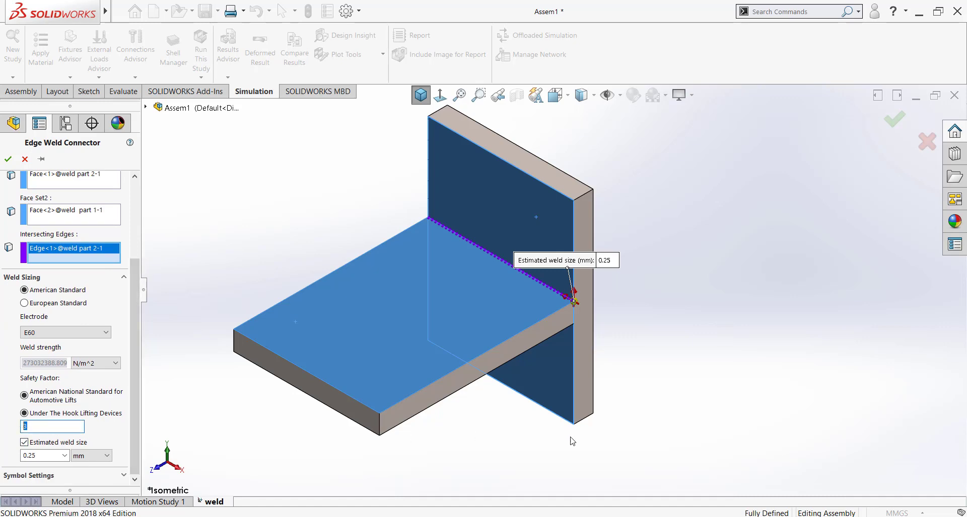
# - Compare the safety factor in the Adobe Reader document with the value in the SOLIDWORKS edge weld sizing
pyautogui.hotkey('alt', 'Tab')
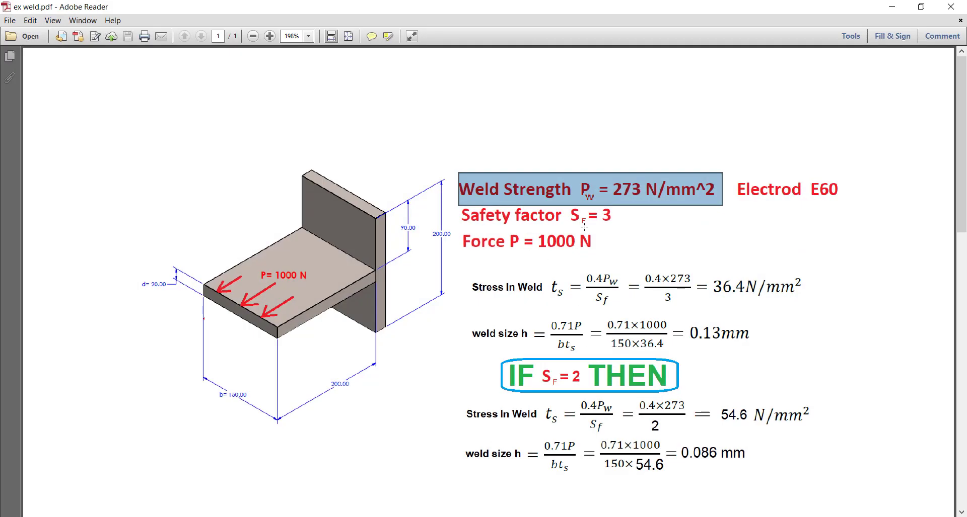
pyautogui.click(584, 227)
pyautogui.moveTo(613, 203); pyautogui.dragTo(455, 230)
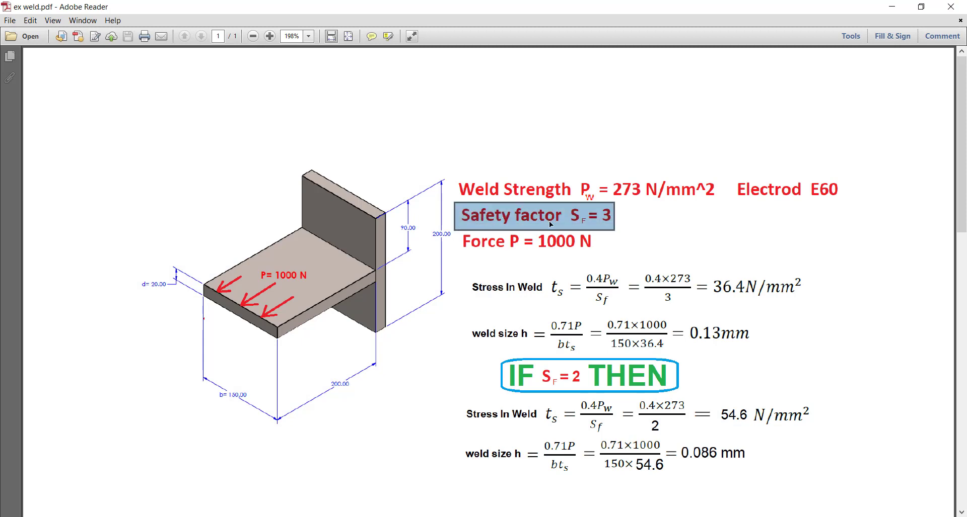
pyautogui.hotkey('alt', 'Tab')
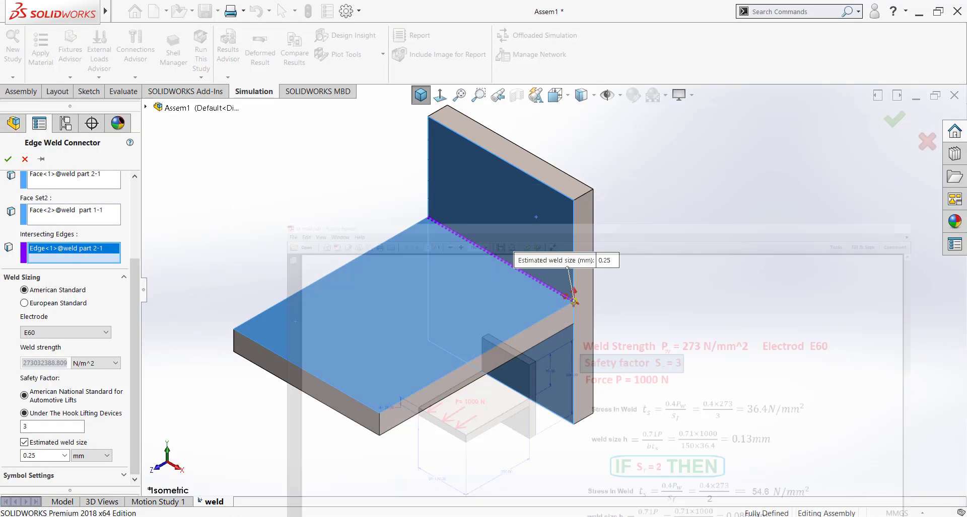
pyautogui.click(33, 426)
pyautogui.moveTo(33, 426); pyautogui.dragTo(20, 426)
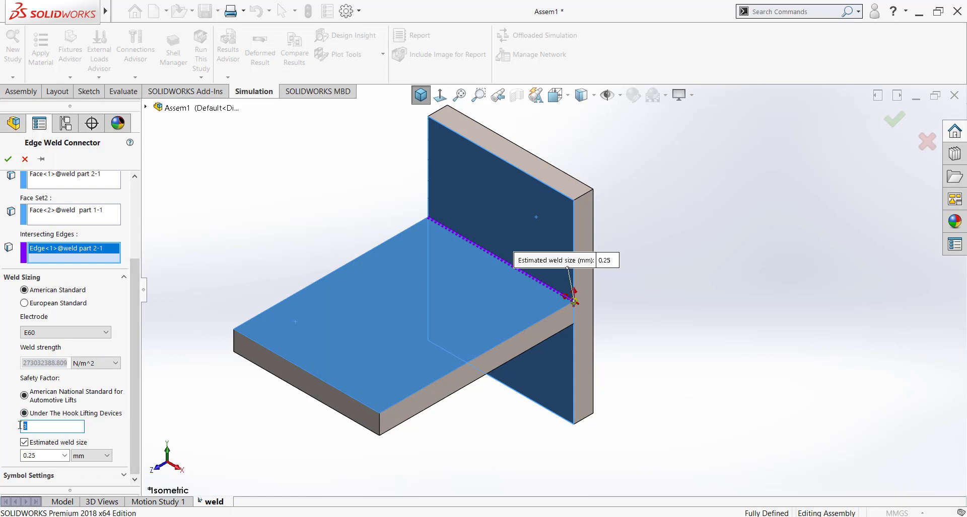
# - Set the estimated weld size to 4 mm and inspect the weld bead at the end of the joint
pyautogui.click(36, 455)
pyautogui.moveTo(48, 455); pyautogui.dragTo(2, 453)
pyautogui.write('4')
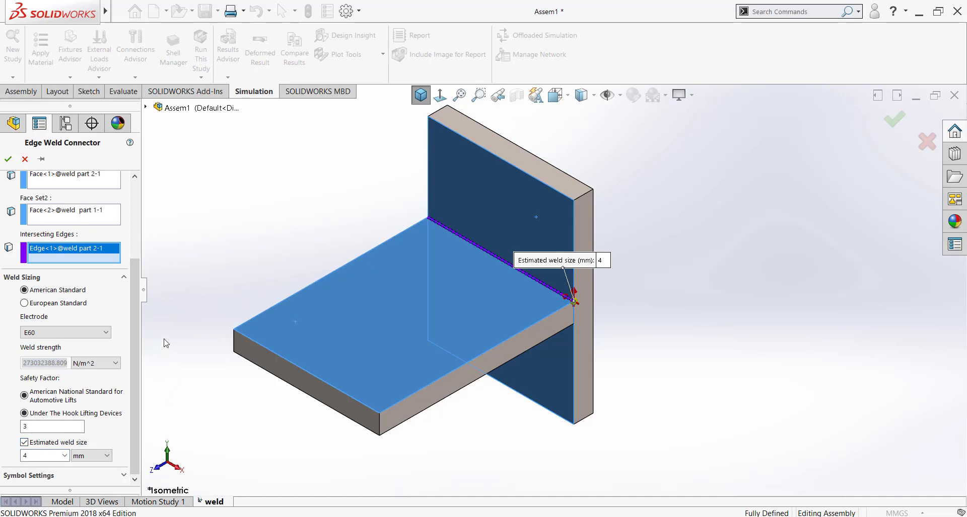
pyautogui.scroll(-10, 569, 302)
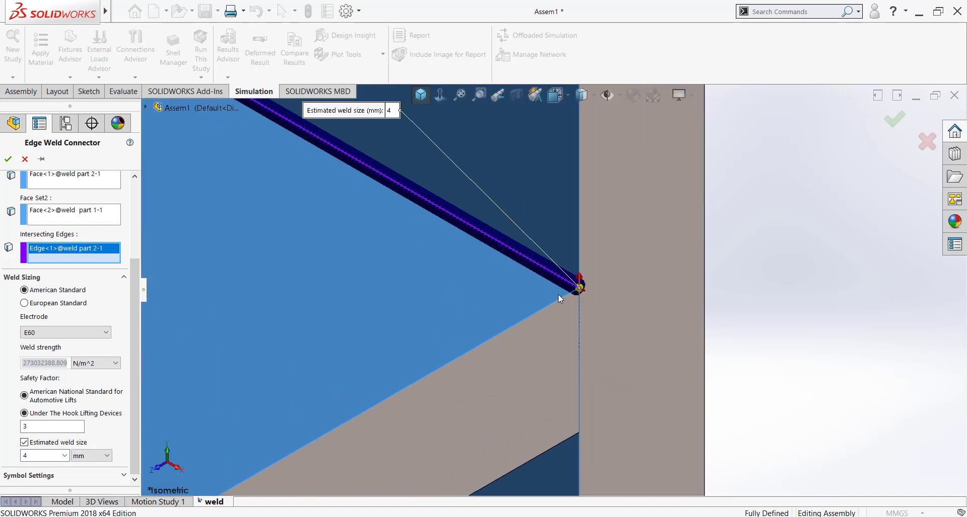
pyautogui.scroll(-2, 578, 298)
# - Preview the bead at larger estimated sizes, restore the weld size to 4 mm, and accept the edge weld connector
pyautogui.moveTo(38, 454); pyautogui.dragTo(18, 462)
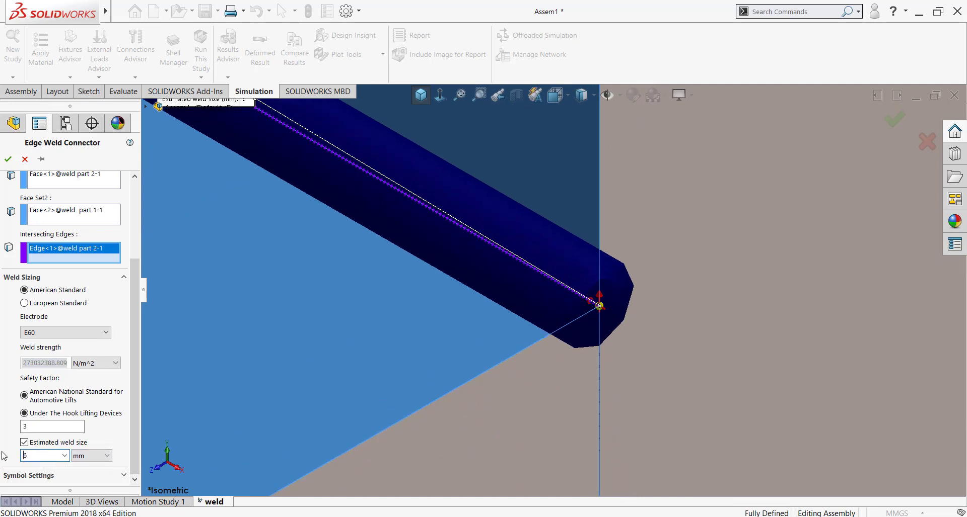
pyautogui.write('10')
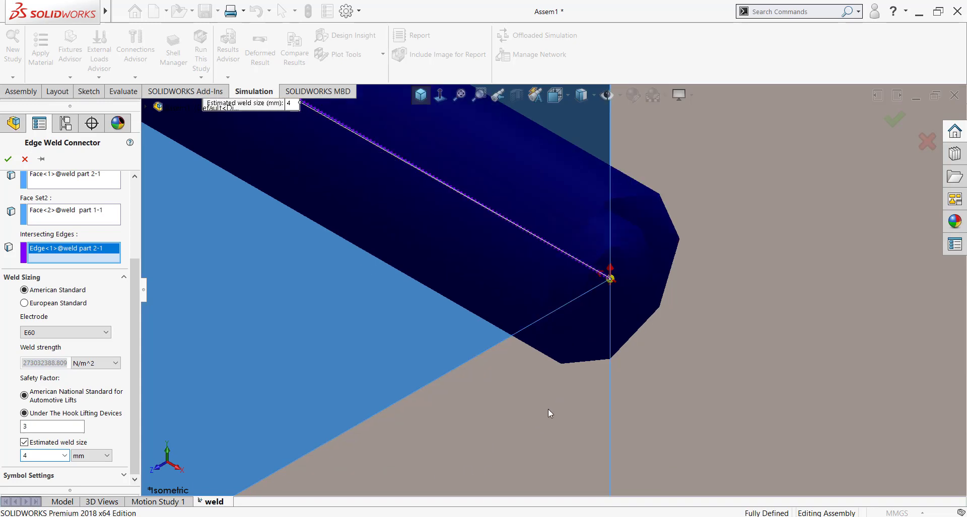
pyautogui.press('Return')
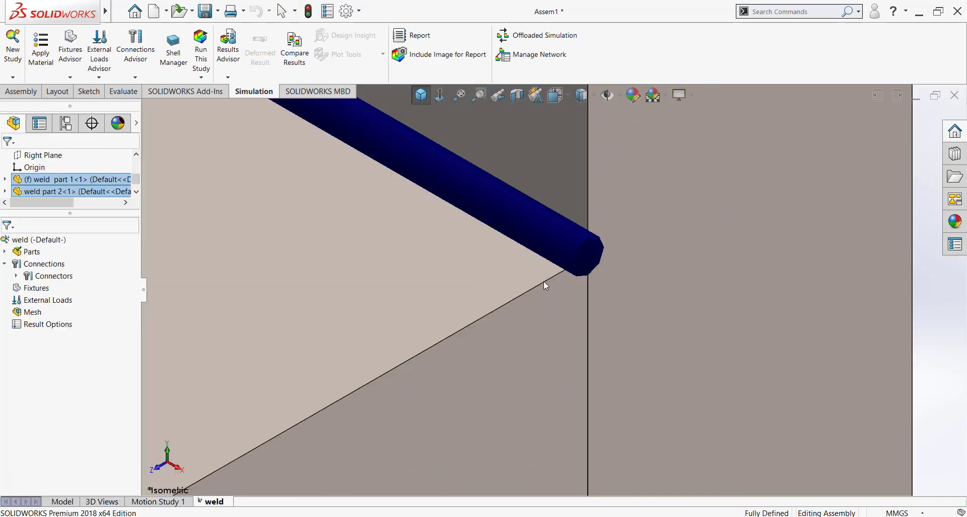
# - Inspect the finished weld bead in the isometric view, then reopen the edge weld connector's definition to review its sizing settings
pyautogui.click(547, 275)
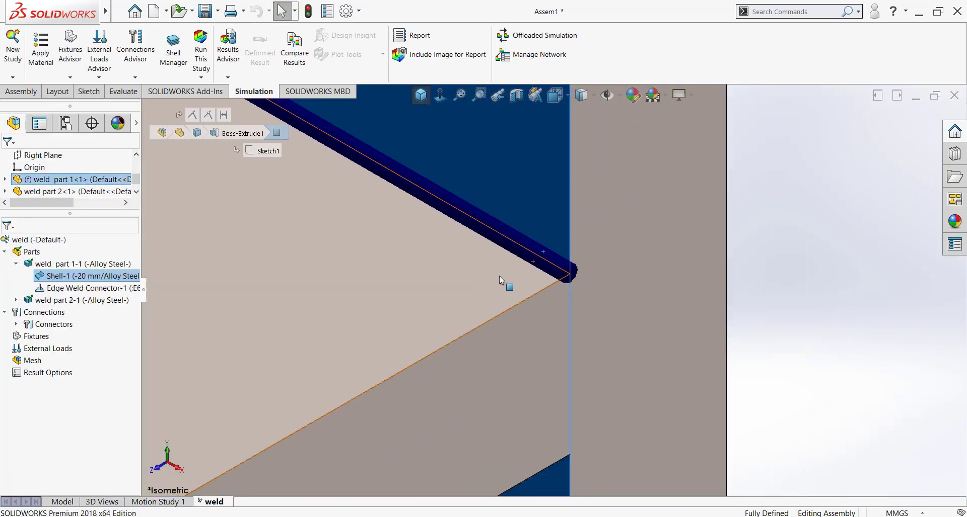
pyautogui.scroll(2, 483, 287)
pyautogui.rightClick(106, 289)
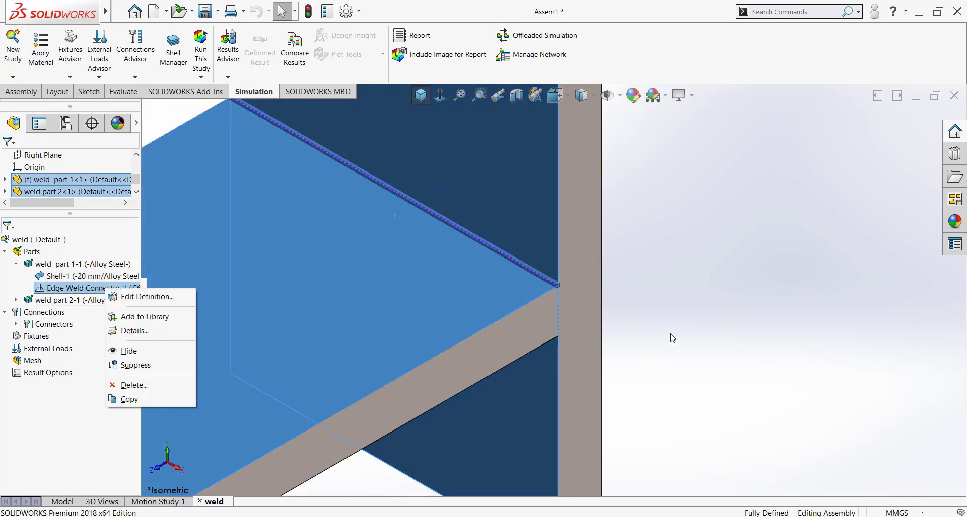
pyautogui.click(427, 95)
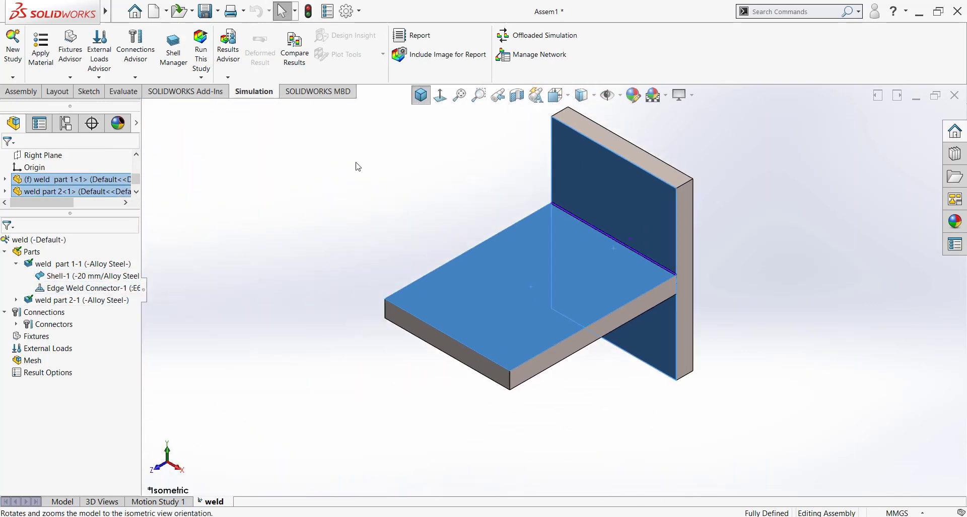
pyautogui.click(356, 165)
pyautogui.click(17, 325)
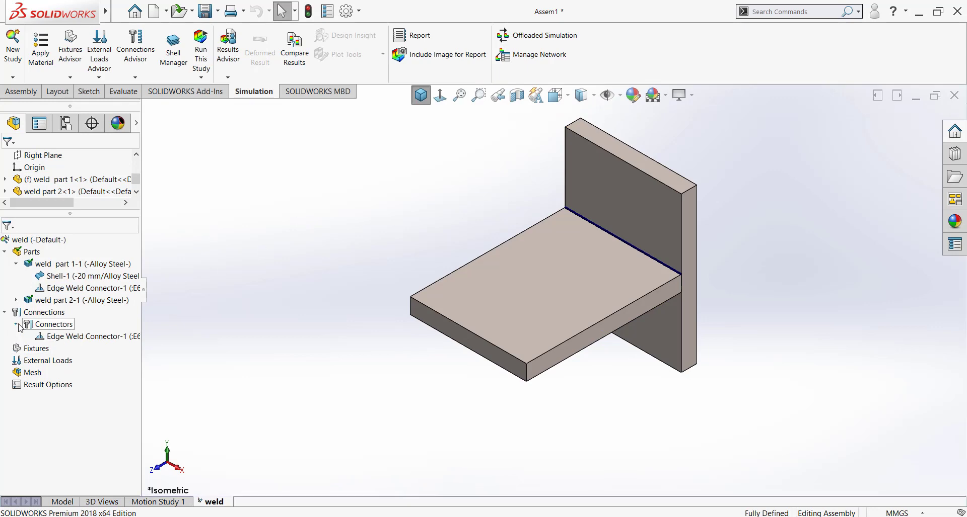
pyautogui.rightClick(75, 337)
pyautogui.click(86, 350)
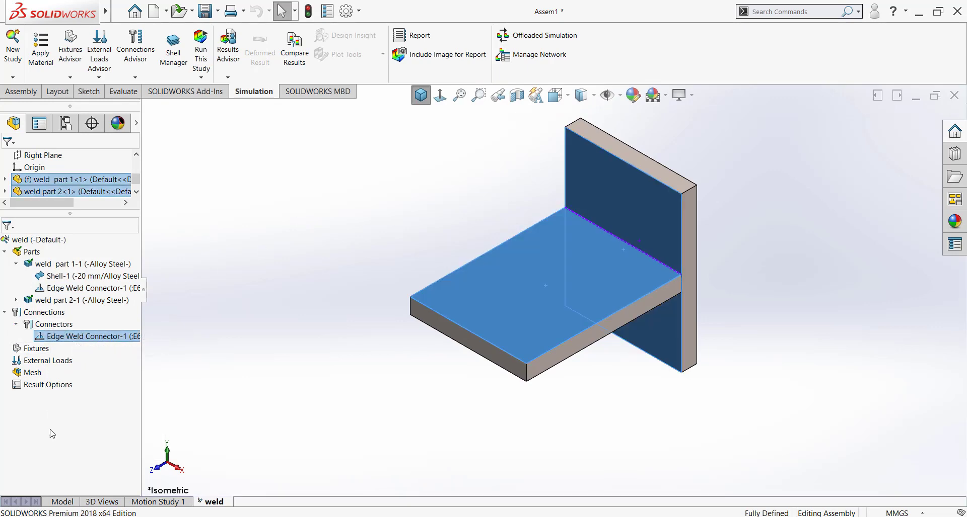
pyautogui.scroll(-3, 131, 378)
pyautogui.click(24, 441)
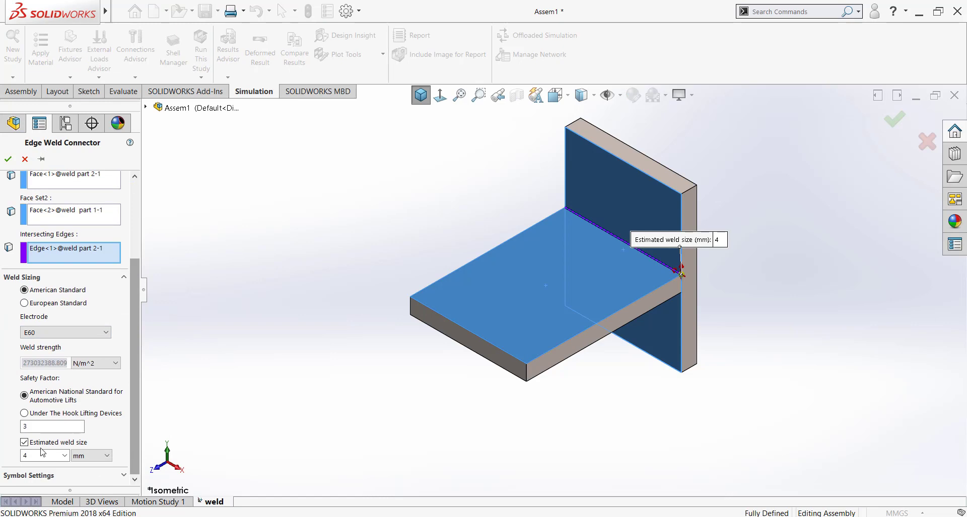
pyautogui.click(25, 455)
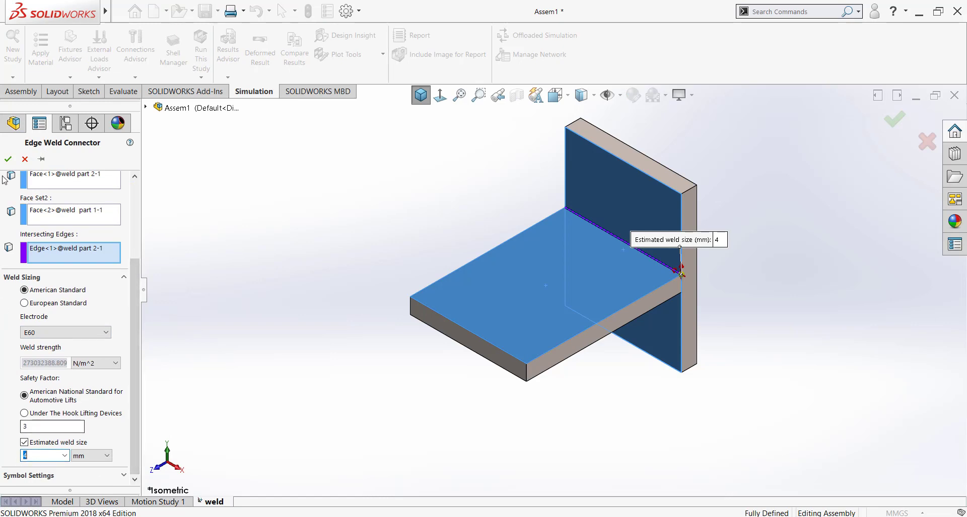
pyautogui.click(8, 159)
pyautogui.click(210, 214)
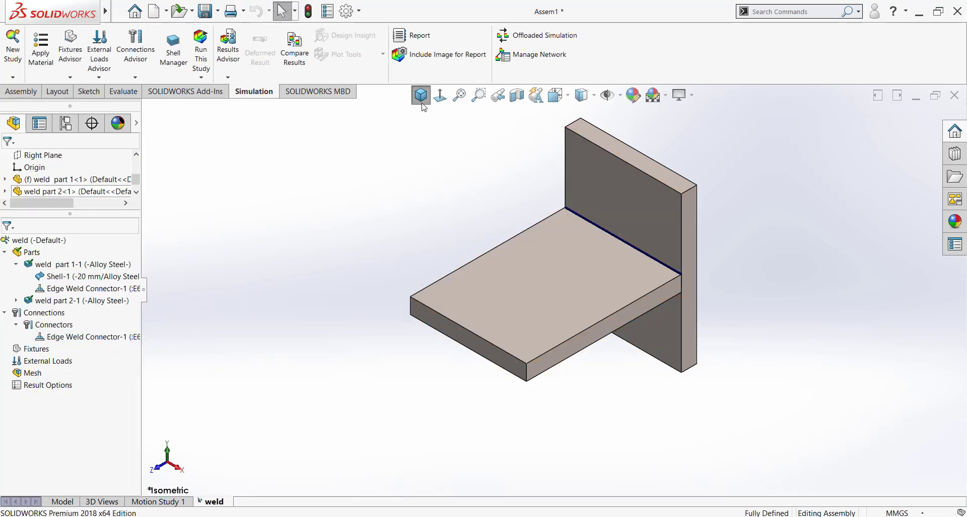
# - Apply a Fixed Geometry fixture to the top and bottom edges of the upright plate's front face
pyautogui.rightClick(46, 349)
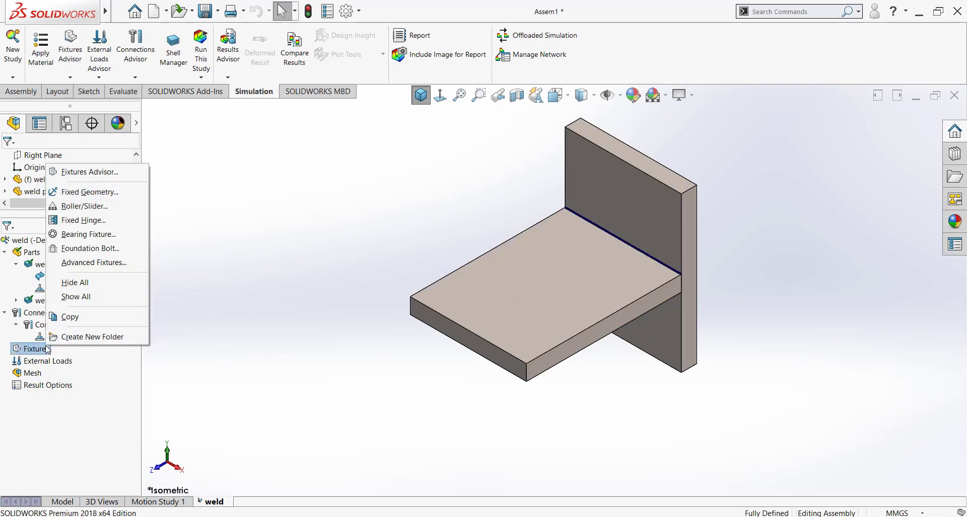
pyautogui.click(76, 192)
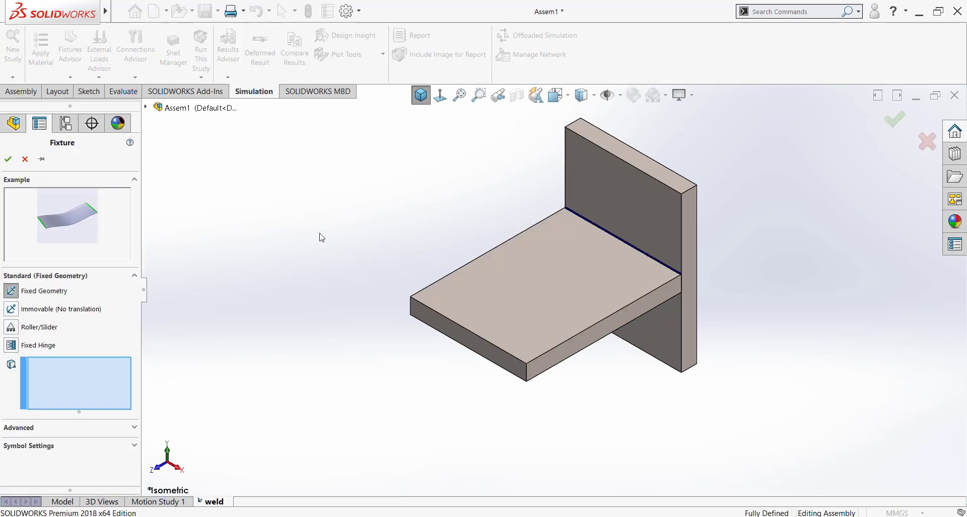
pyautogui.click(606, 150)
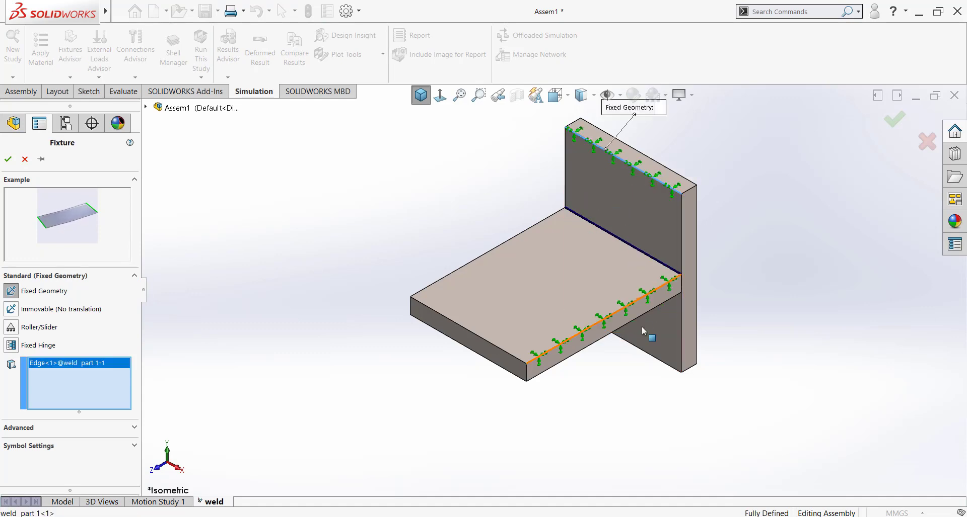
pyautogui.click(653, 360)
pyautogui.moveTo(653, 360); pyautogui.dragTo(663, 395, button='middle')
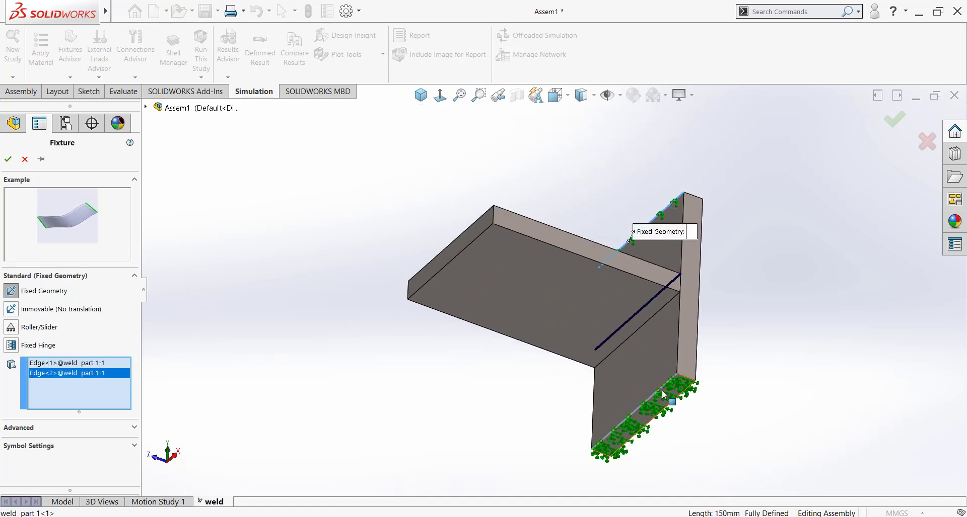
pyautogui.click(421, 95)
pyautogui.click(8, 159)
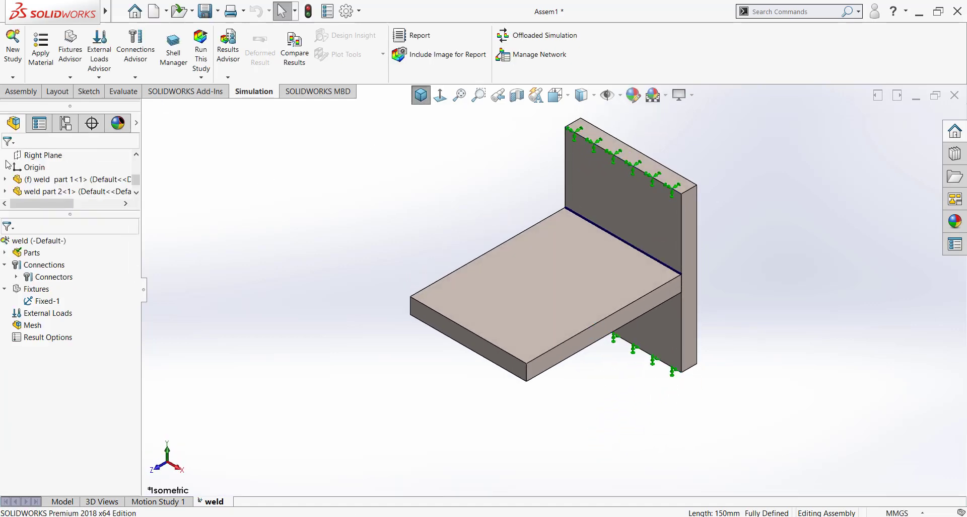
# - Define a force on the horizontal plate's free top edge, using its top face as reference and Along Plane Dir 1 as direction
pyautogui.rightClick(27, 313)
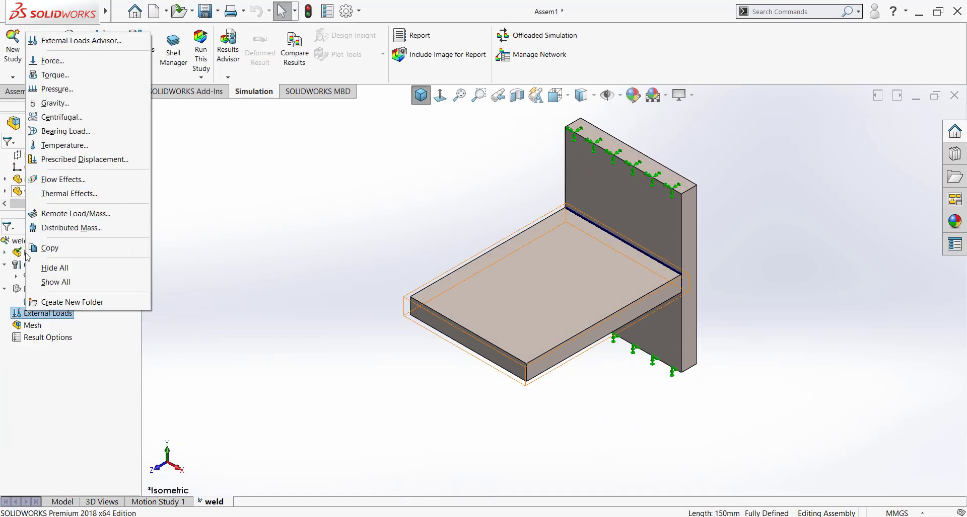
pyautogui.click(49, 61)
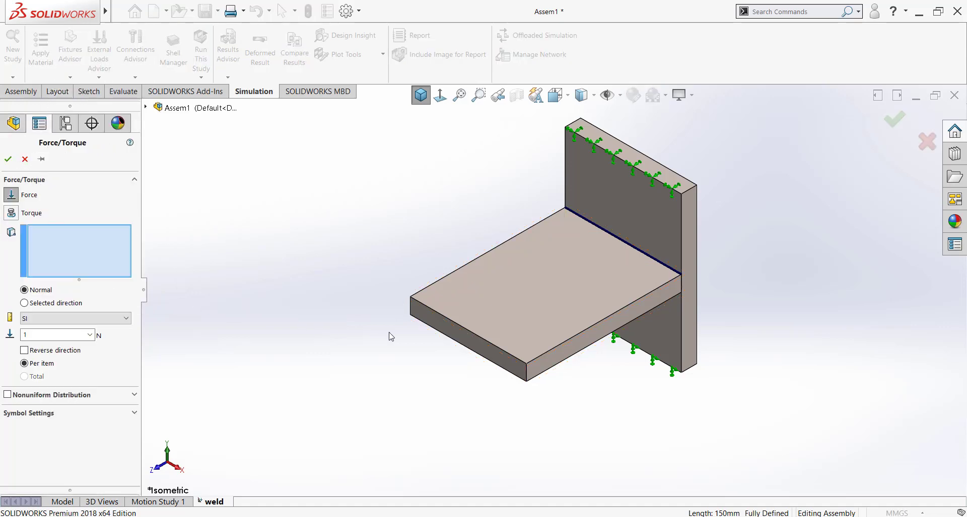
pyautogui.click(443, 317)
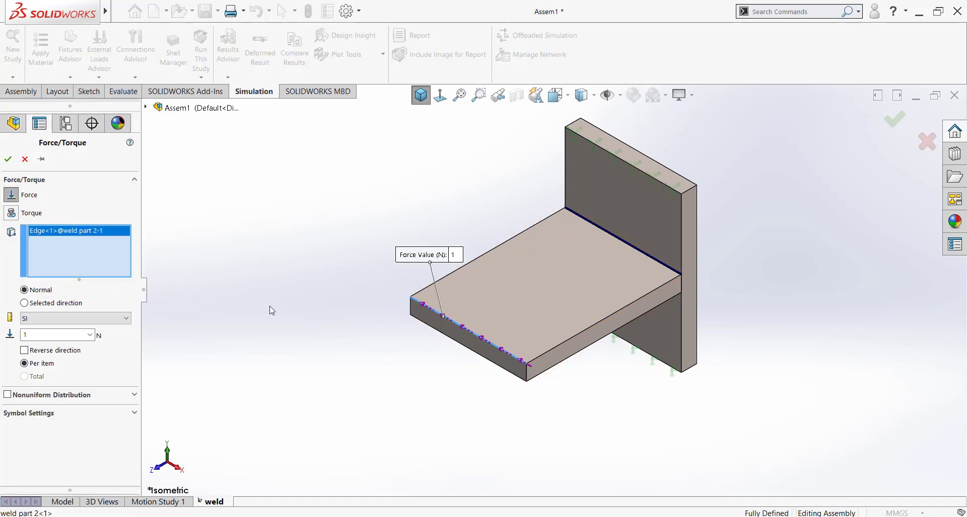
pyautogui.click(49, 304)
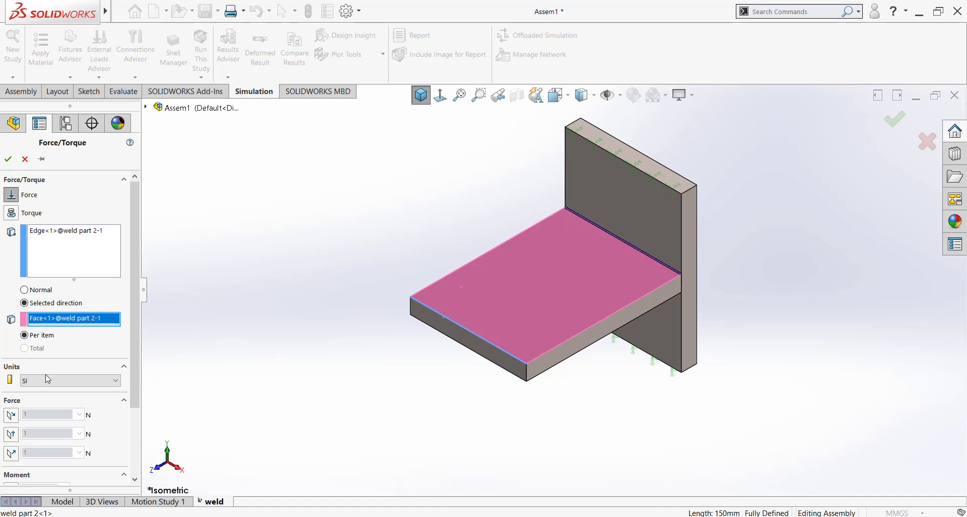
pyautogui.click(10, 415)
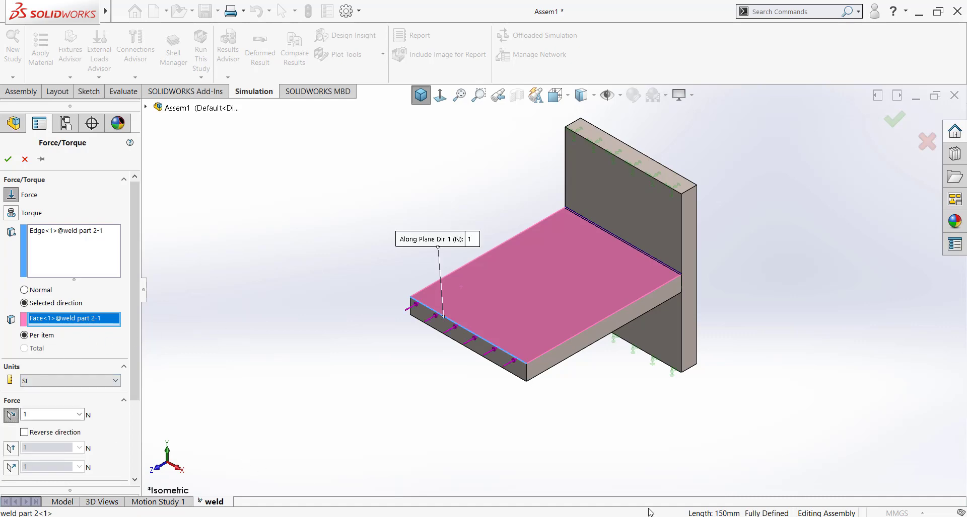
# - Check the load in the PDF, then set the force to 1000 N and reverse its direction so it pulls away from the upright plate
pyautogui.hotkey('alt', 'Tab')
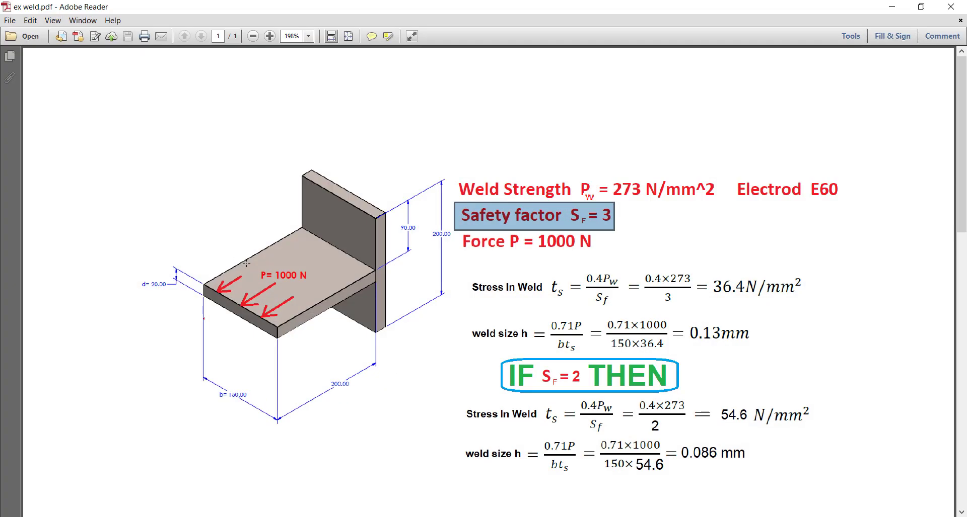
pyautogui.moveTo(246, 263); pyautogui.dragTo(312, 289)
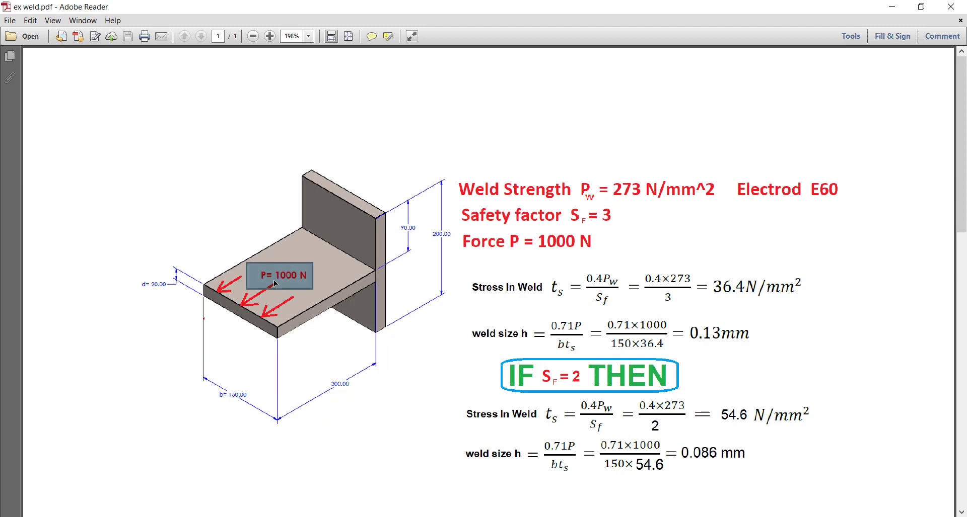
pyautogui.hotkey('alt', 'Tab')
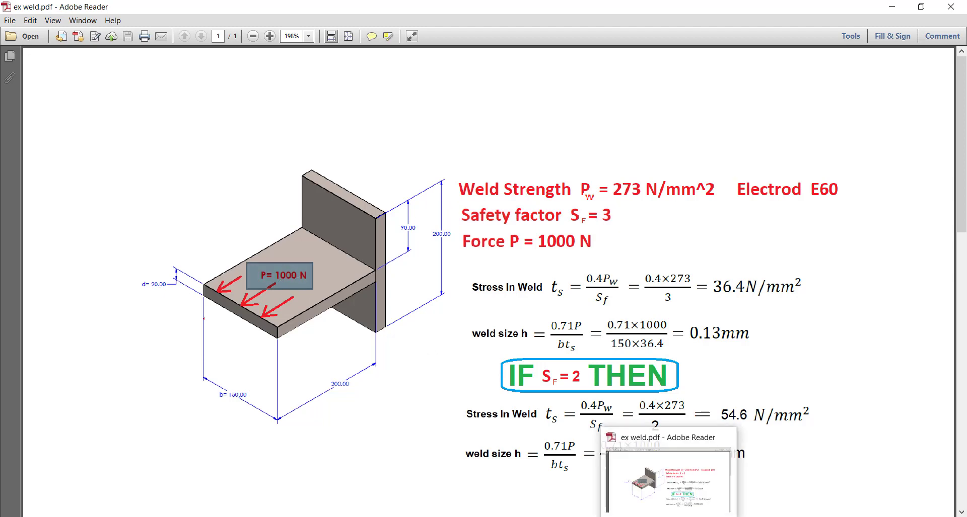
pyautogui.doubleClick(55, 416)
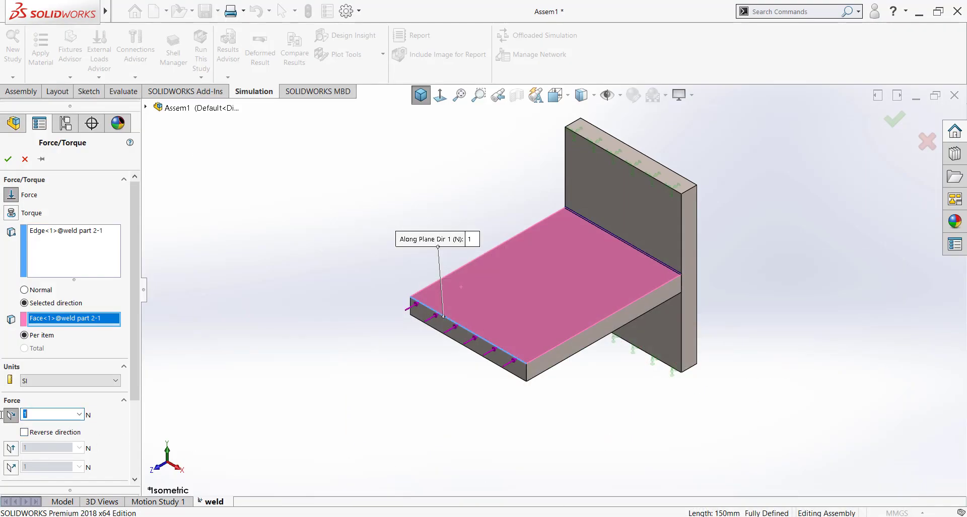
pyautogui.write('1000')
pyautogui.scroll(-1, 131, 367)
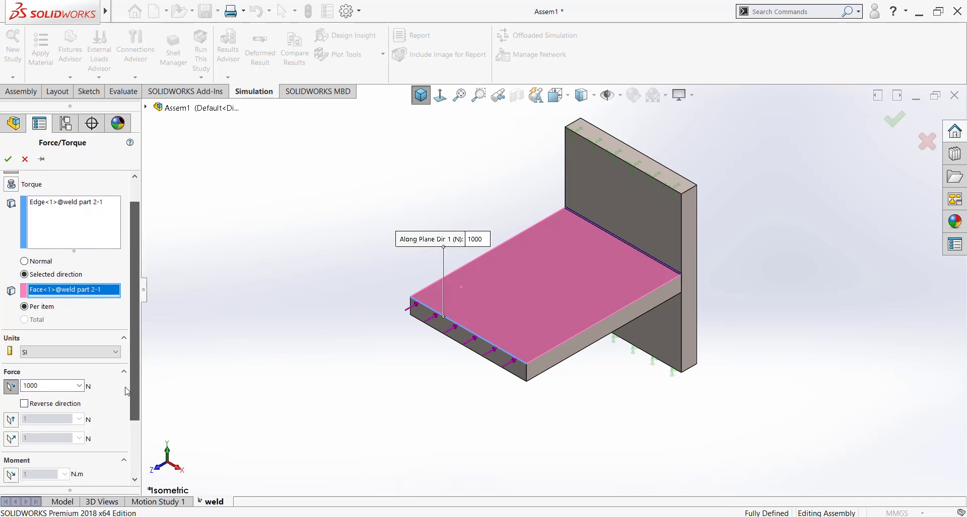
pyautogui.click(39, 404)
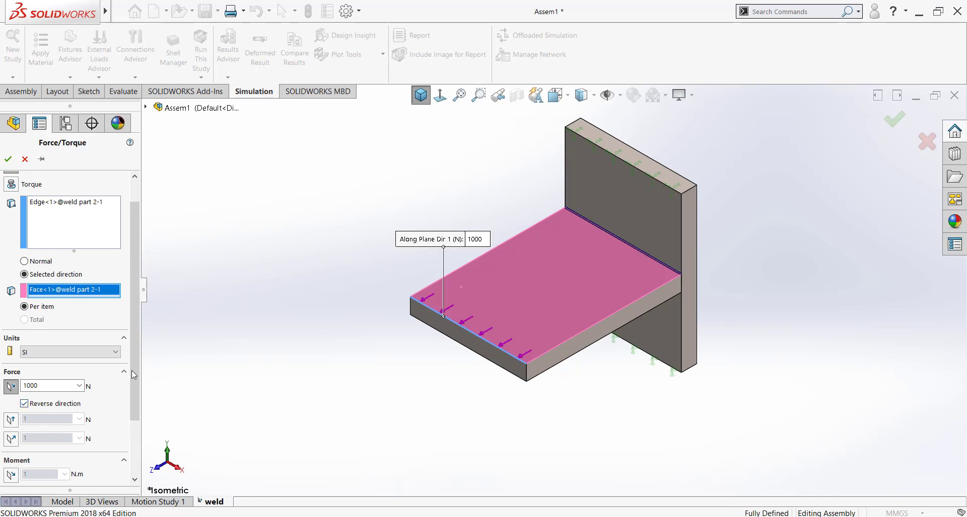
# - Set the force symbols to red with a size of 200 and accept the force definition
pyautogui.moveTo(131, 371); pyautogui.dragTo(132, 428)
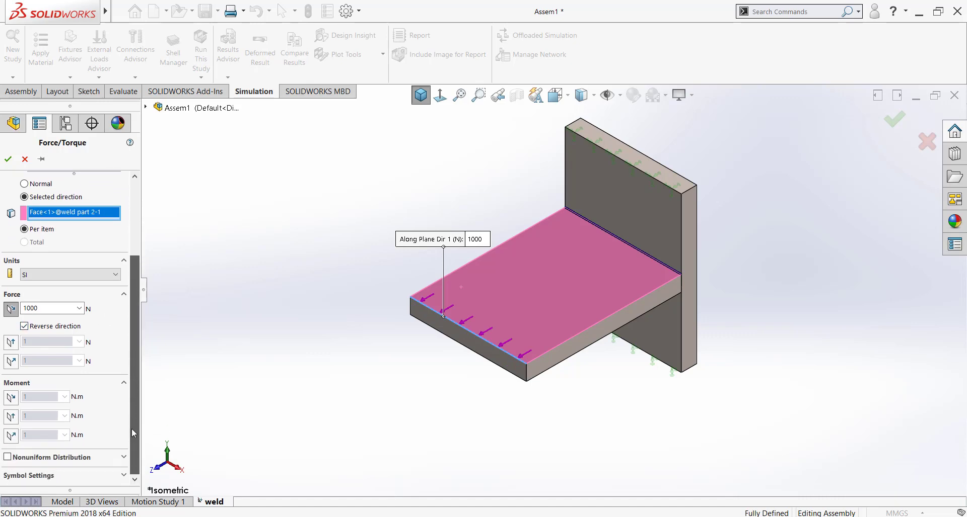
pyautogui.click(90, 474)
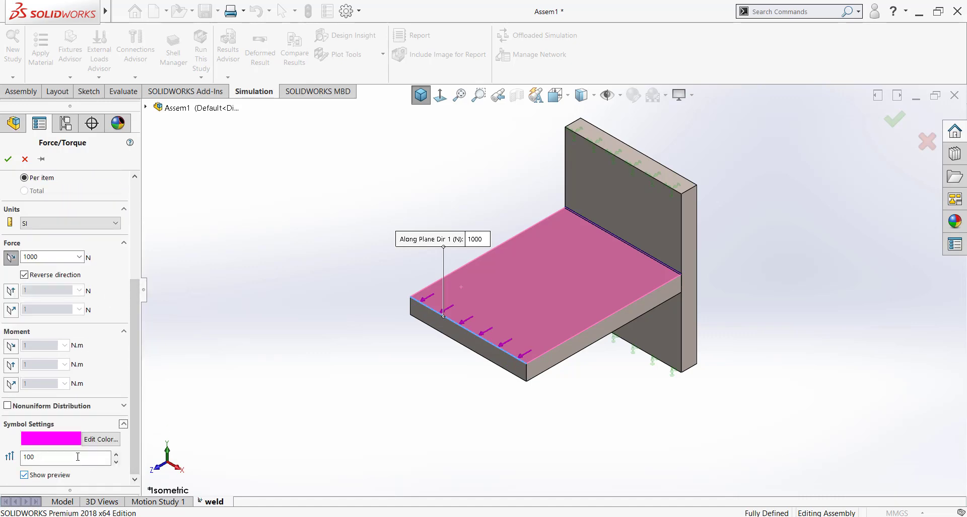
pyautogui.click(101, 439)
pyautogui.click(421, 211)
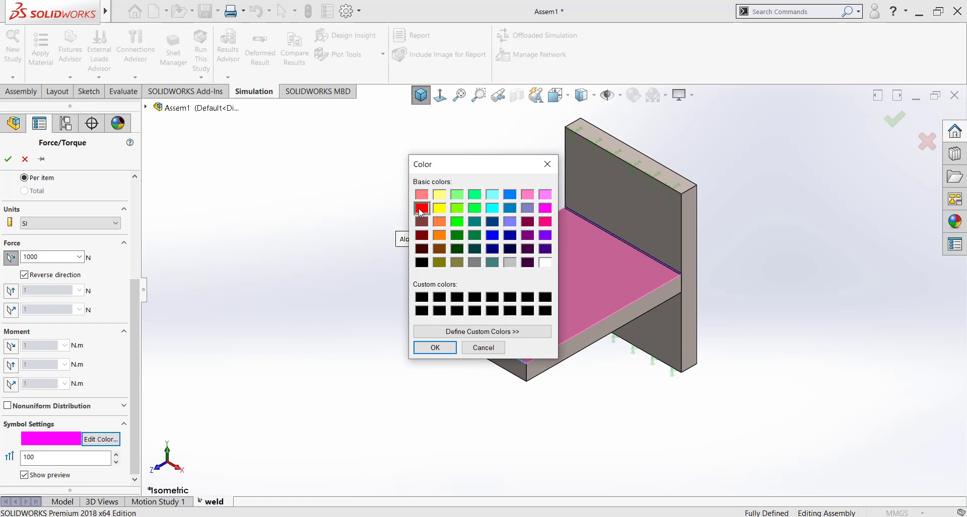
pyautogui.click(435, 348)
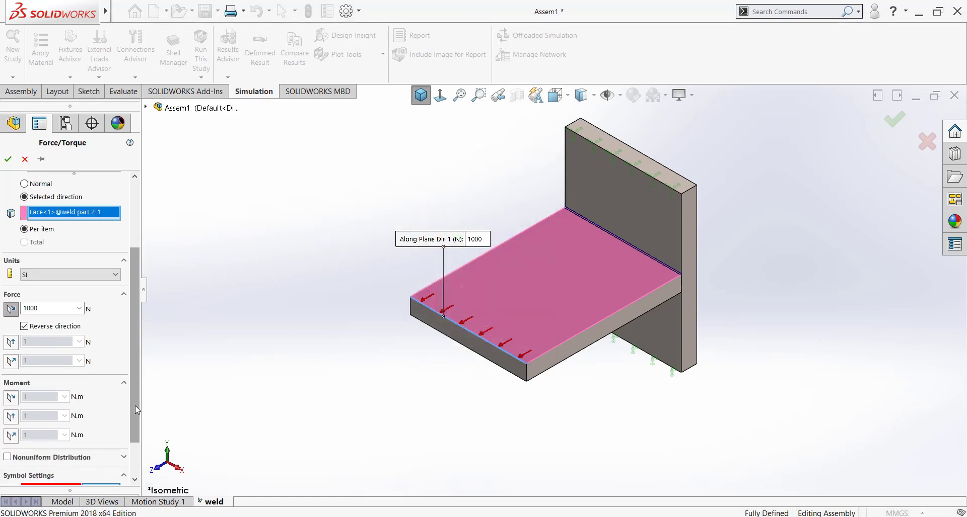
pyautogui.scroll(-2, 135, 405)
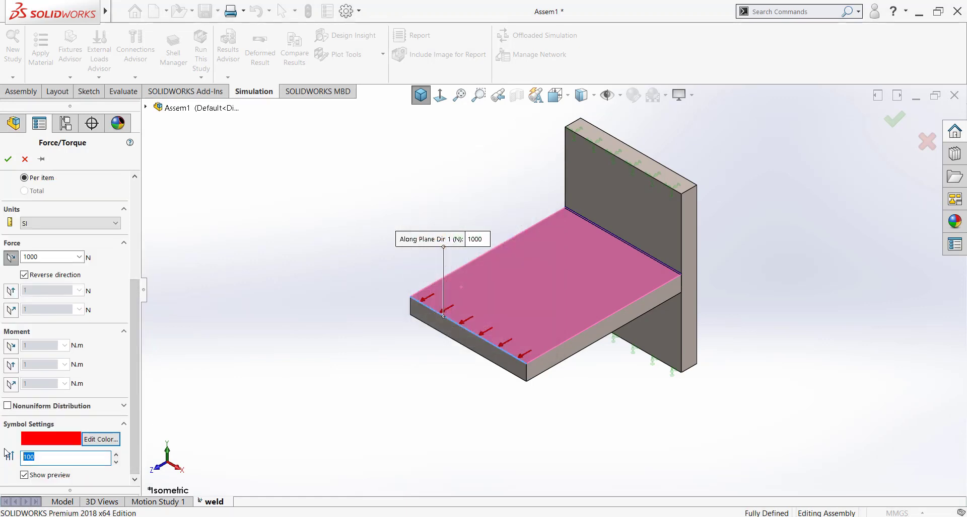
pyautogui.write('2')
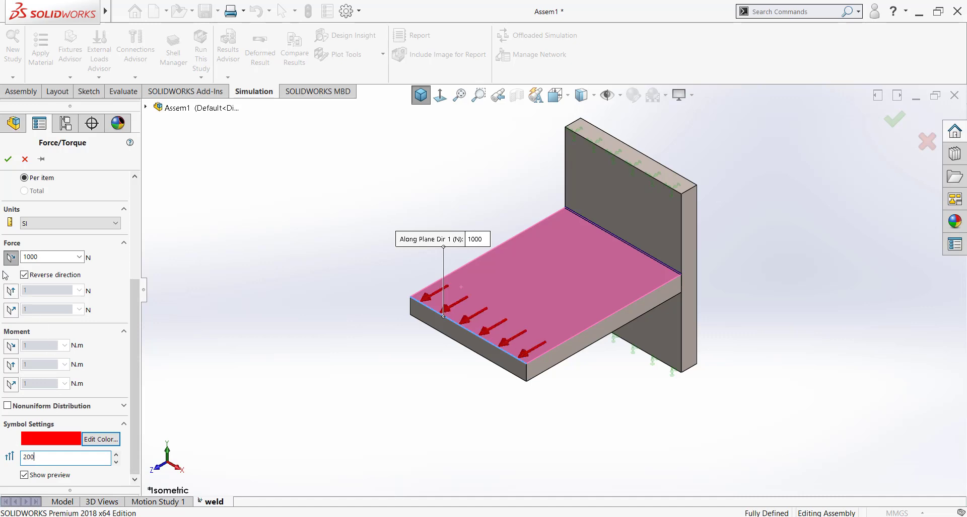
pyautogui.click(8, 159)
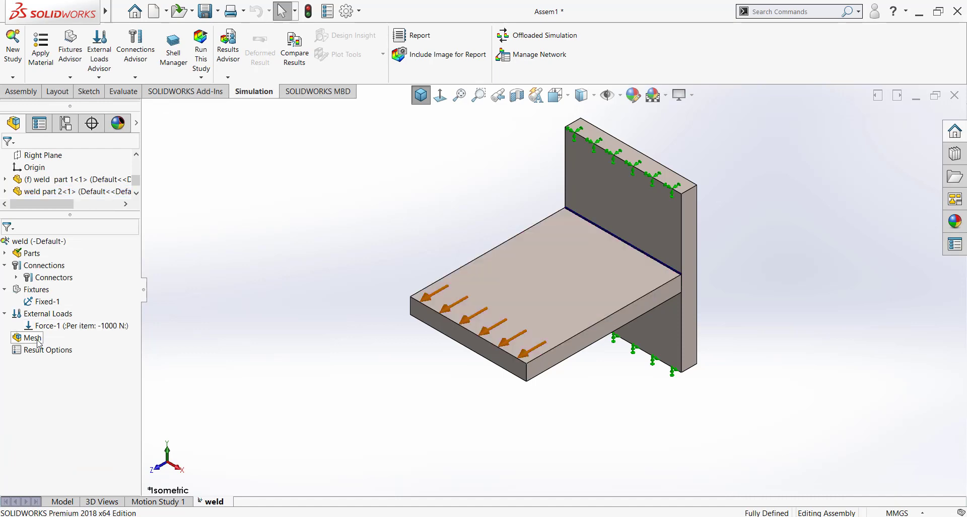
# - Run the weld study and add a weld check plot to its results
pyautogui.click(201, 53)
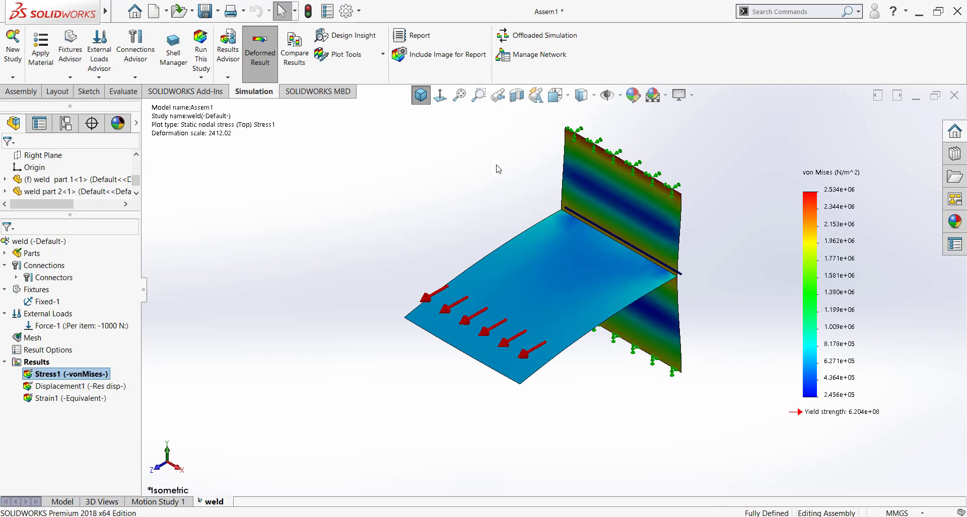
pyautogui.click(653, 95)
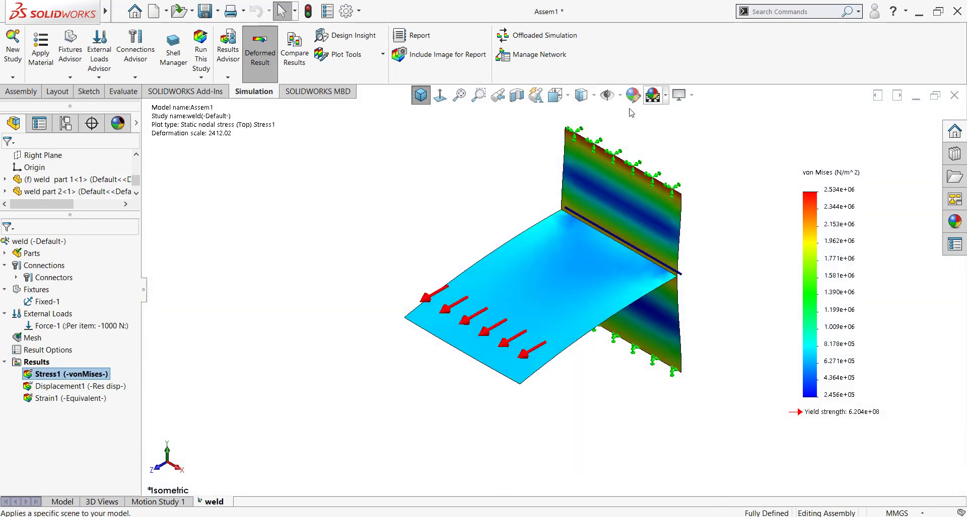
pyautogui.rightClick(19, 361)
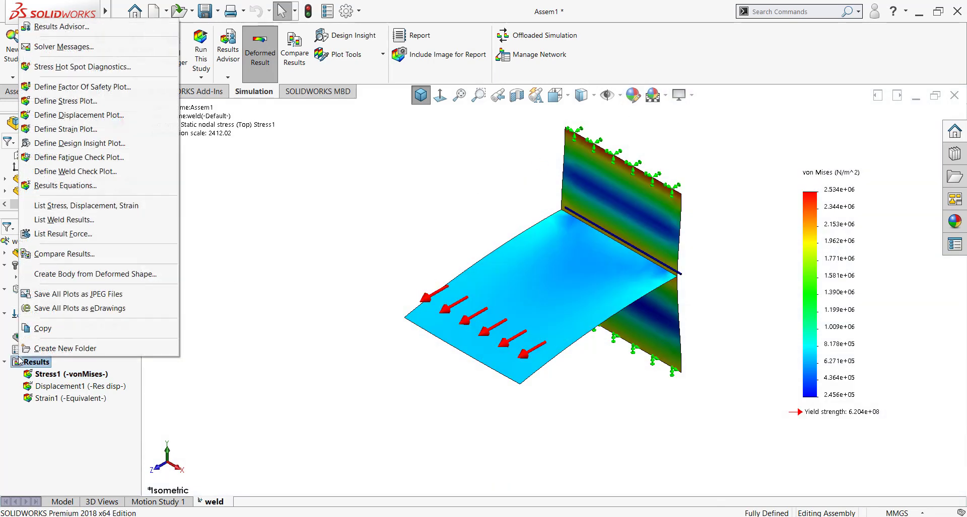
pyautogui.click(76, 171)
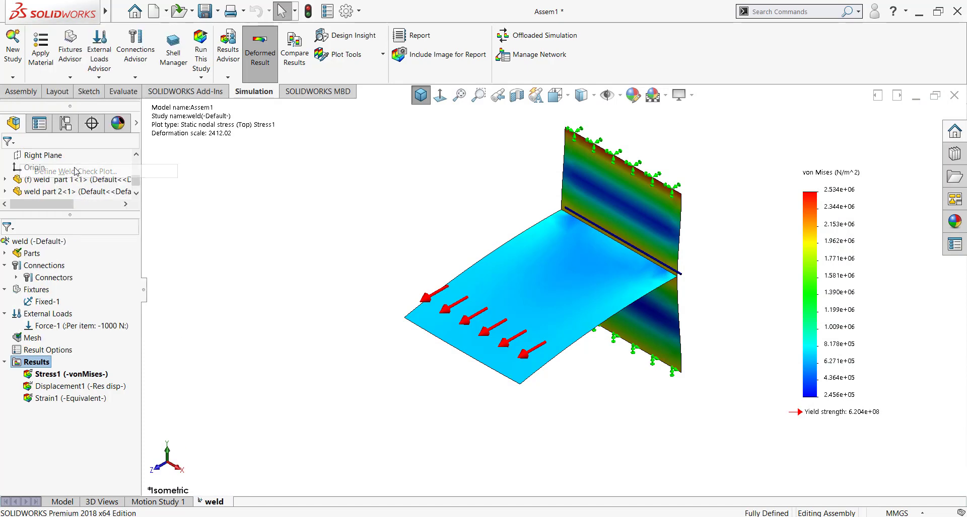
pyautogui.click(8, 159)
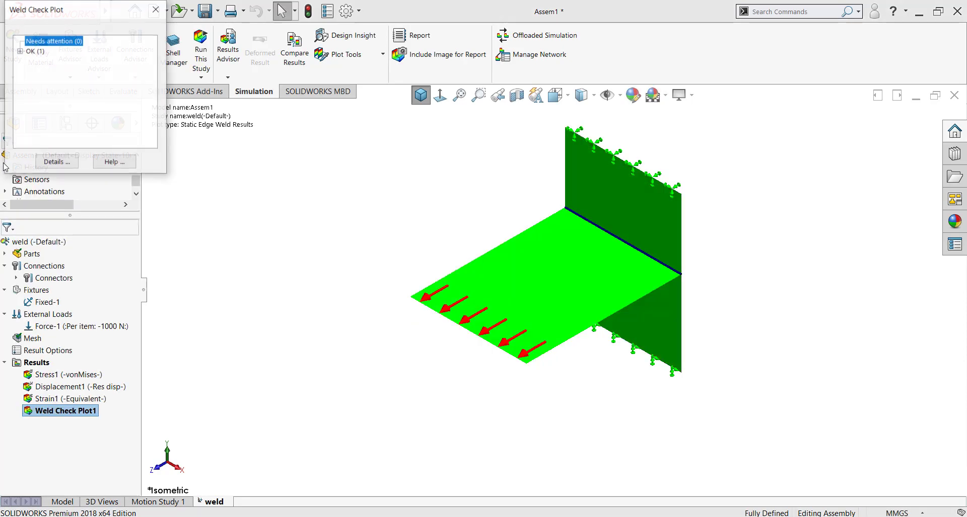
# - Display the result callout for Edge Weld Connector-1 in the weld check plot and move it clear of the plates
pyautogui.click(20, 52)
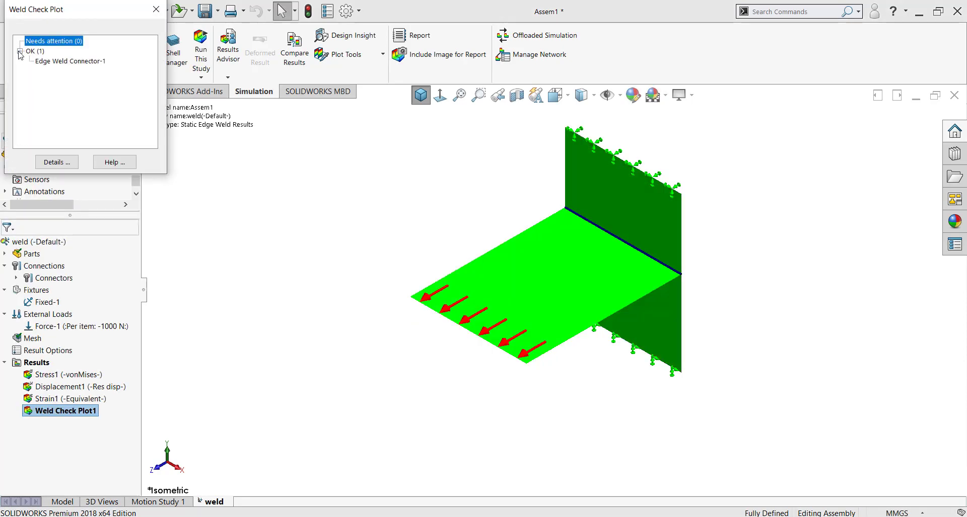
pyautogui.click(58, 63)
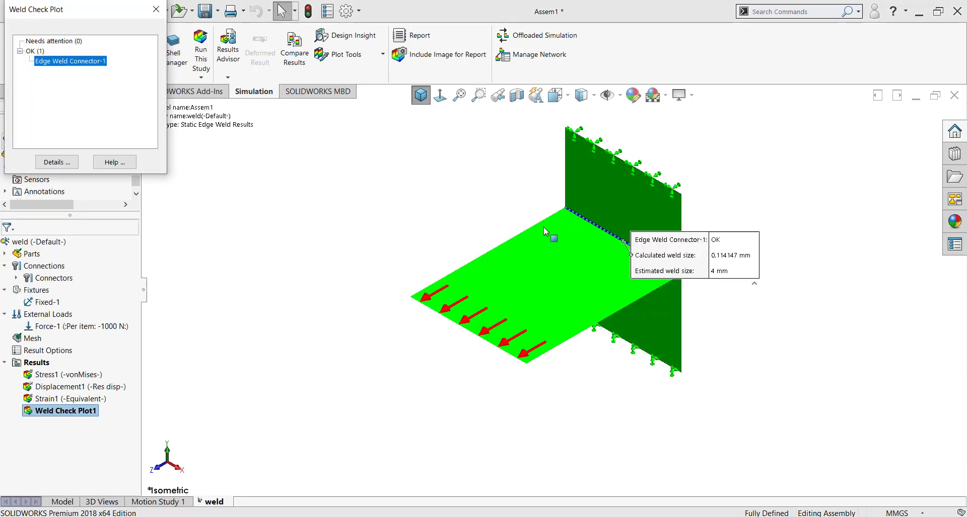
pyautogui.moveTo(712, 278); pyautogui.dragTo(425, 218)
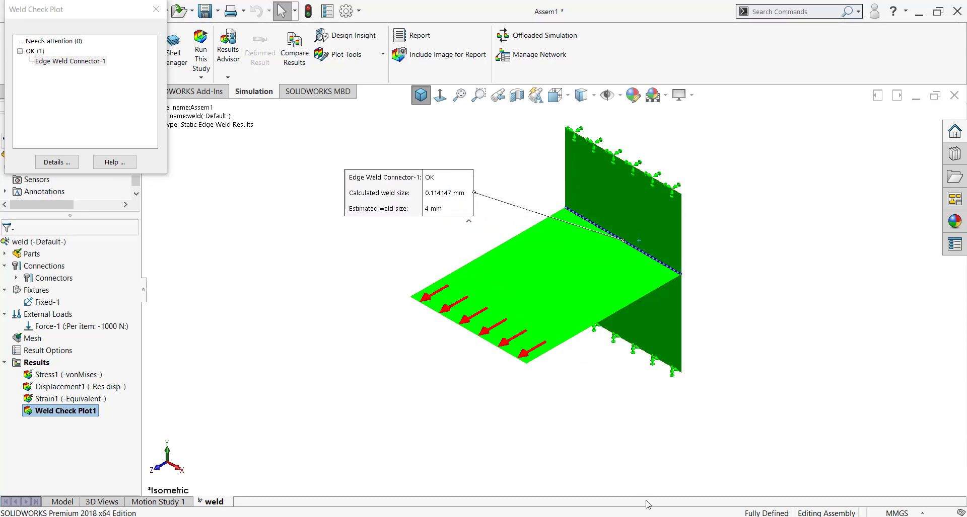
# - Switch to the PDF in Adobe Reader and examine the hand calculation of weld stress and weld size for a safety factor of 3
pyautogui.click(648, 516)
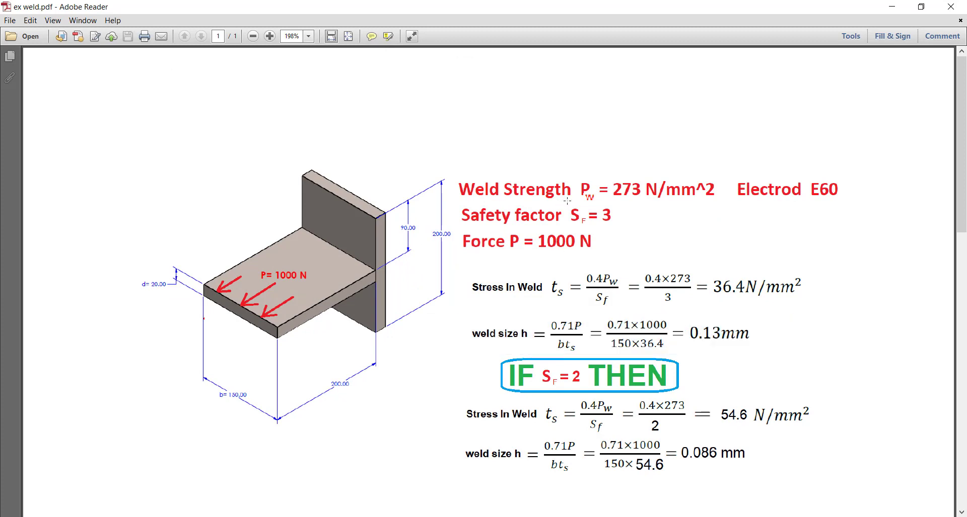
pyautogui.moveTo(570, 201); pyautogui.dragTo(624, 232)
pyautogui.moveTo(588, 291); pyautogui.dragTo(619, 303)
pyautogui.moveTo(603, 271); pyautogui.dragTo(621, 286)
pyautogui.click(585, 171)
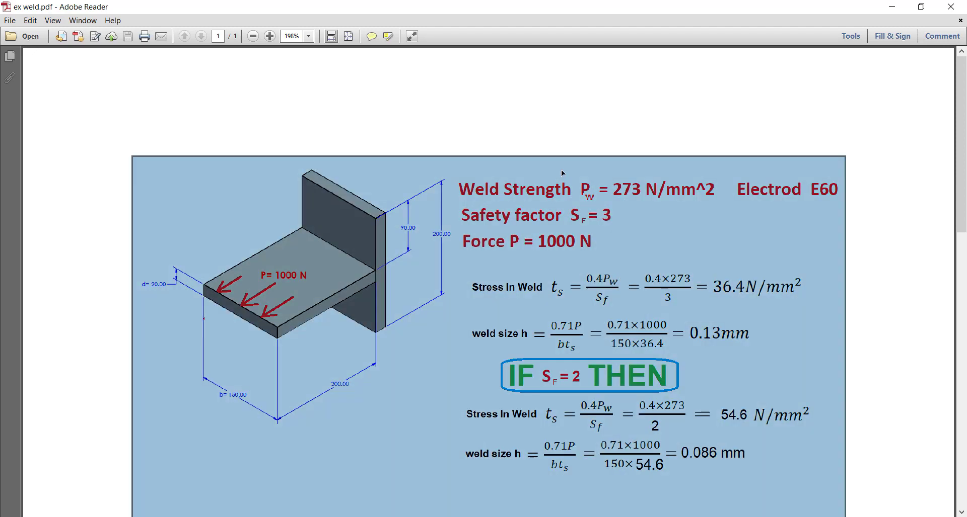
pyautogui.moveTo(572, 169); pyautogui.dragTo(728, 203)
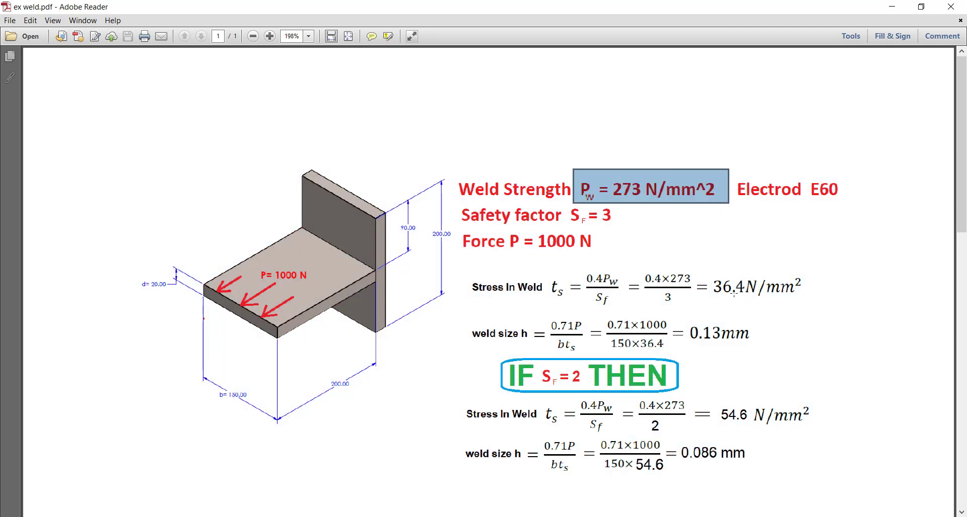
pyautogui.moveTo(707, 273); pyautogui.dragTo(754, 297)
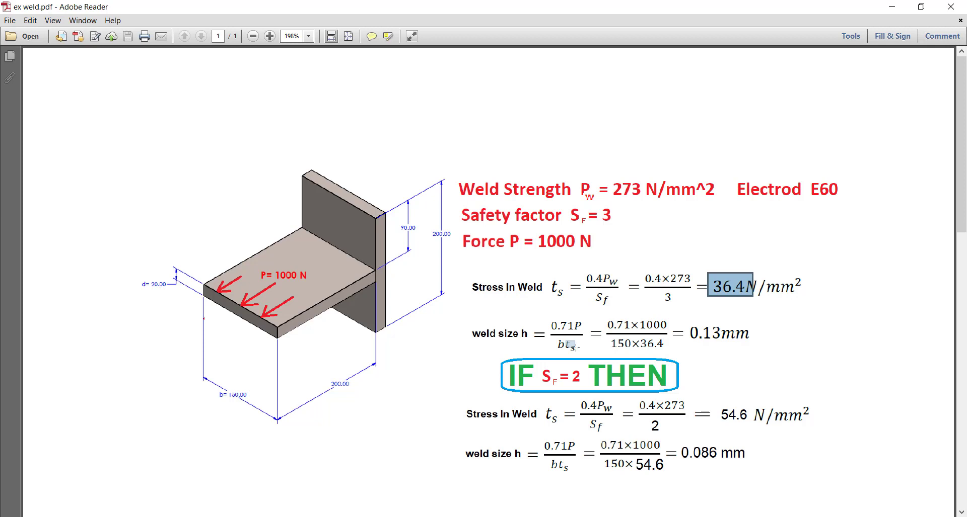
pyautogui.moveTo(563, 339)
pyautogui.mouseDown()
pyautogui.moveTo(578, 349)
pyautogui.moveTo(567, 351)
pyautogui.mouseUp()
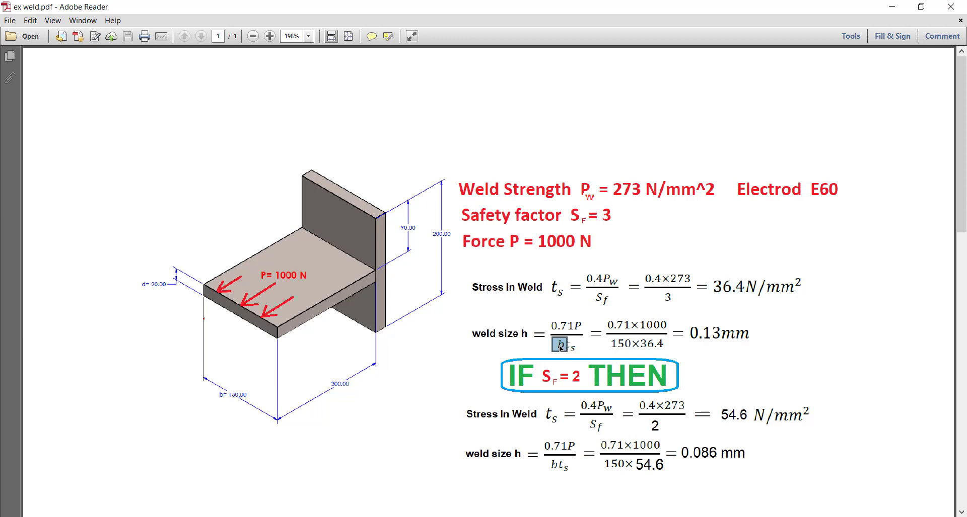
pyautogui.moveTo(193, 389); pyautogui.dragTo(246, 406)
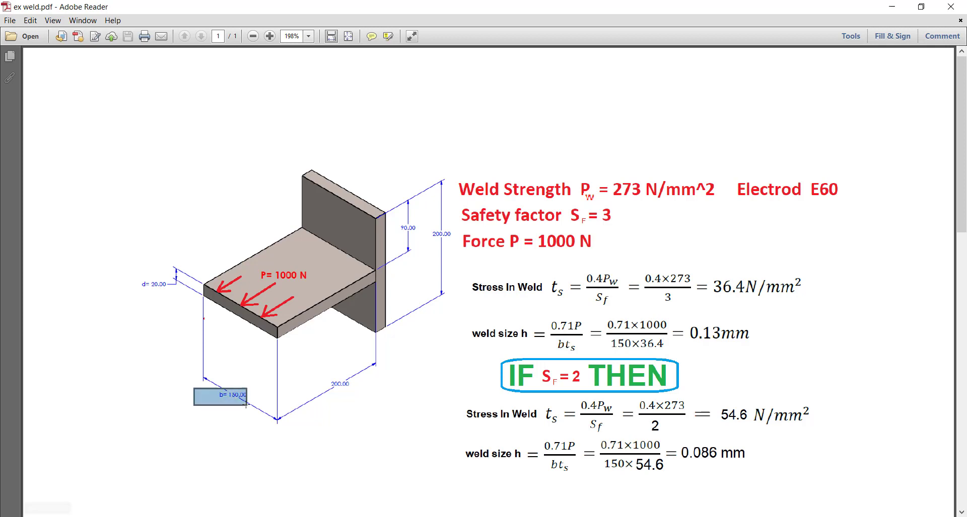
pyautogui.click(335, 249)
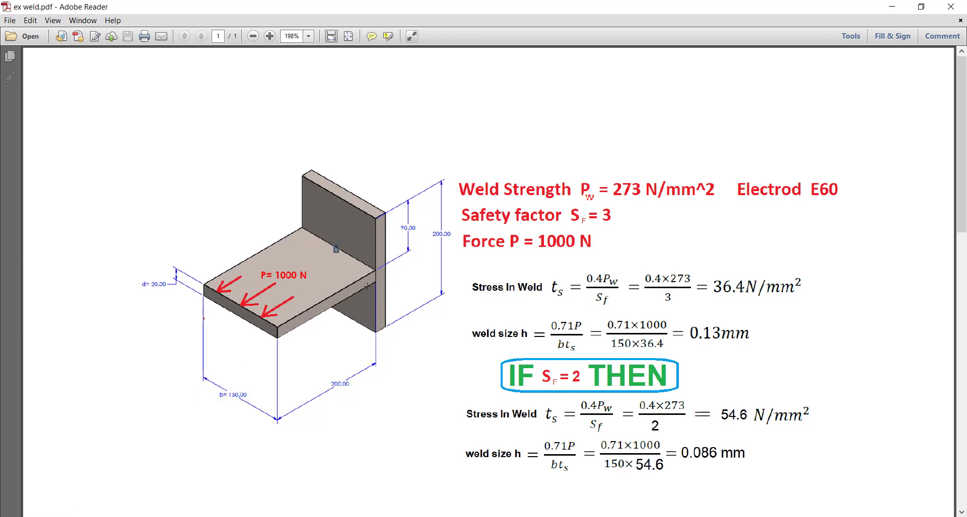
pyautogui.moveTo(686, 313); pyautogui.dragTo(760, 354)
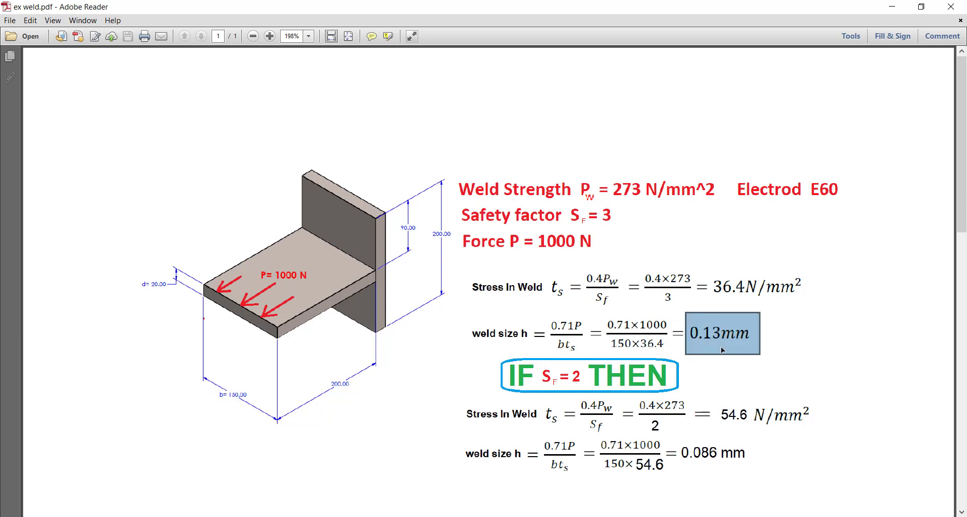
# - Return to SOLIDWORKS, open the edge weld connector's detailed results and review the weld size, throat size, joint forces and bending moment
pyautogui.hotkey('alt', 'Tab')
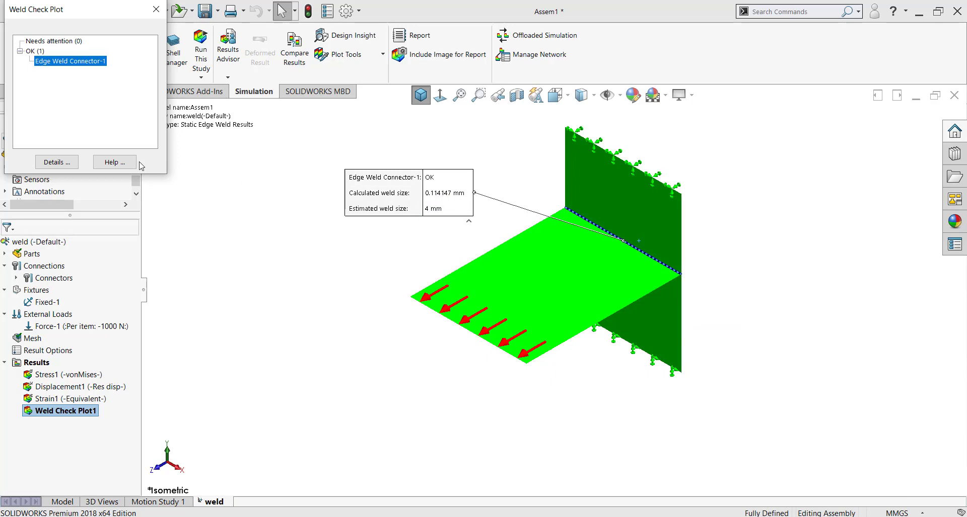
pyautogui.click(68, 162)
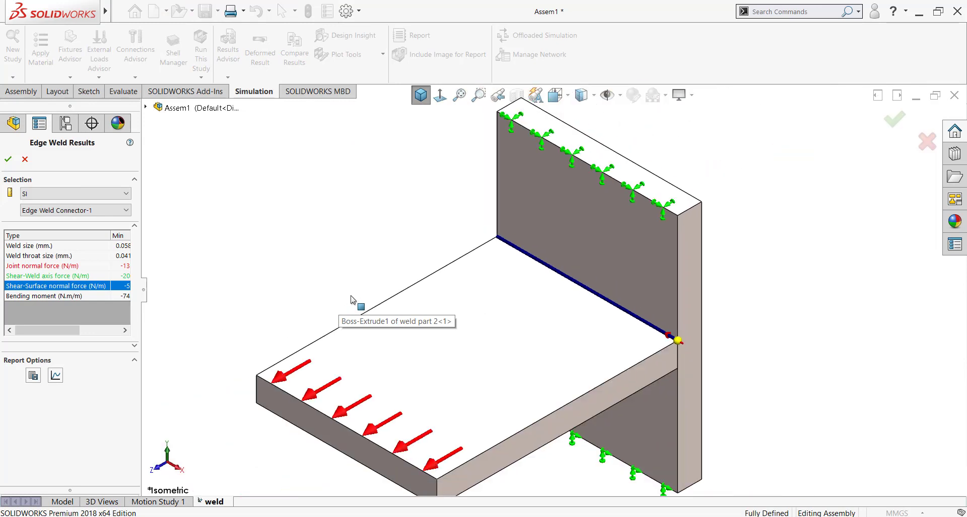
pyautogui.moveTo(143, 263); pyautogui.dragTo(235, 252)
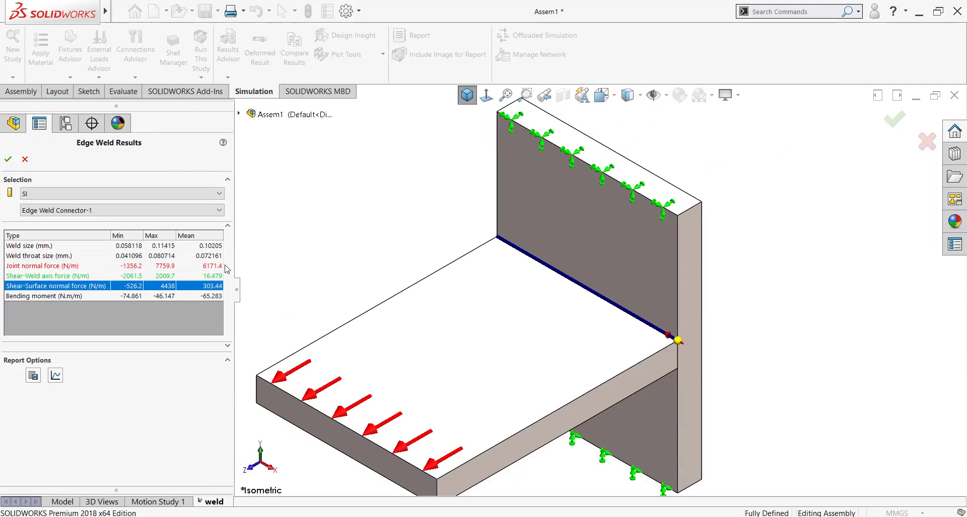
pyautogui.click(193, 246)
pyautogui.click(172, 256)
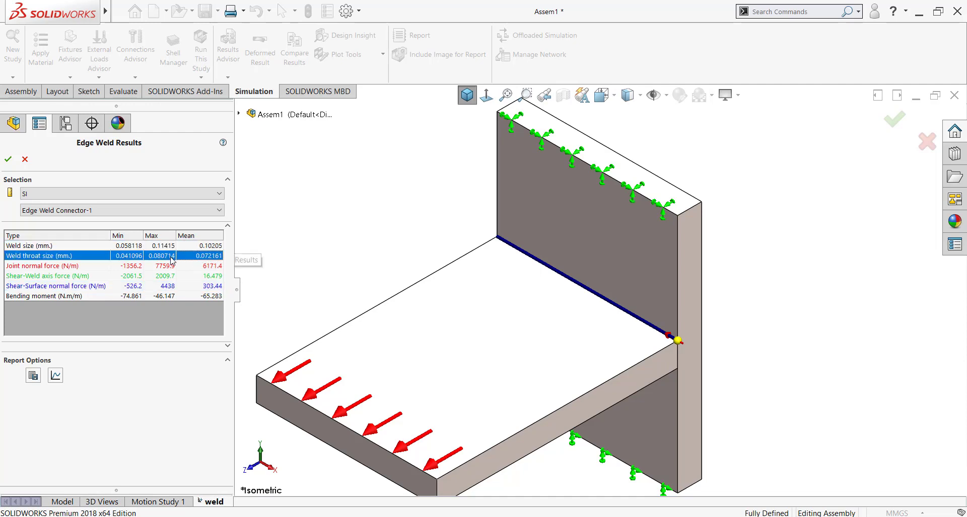
pyautogui.click(160, 267)
pyautogui.click(154, 277)
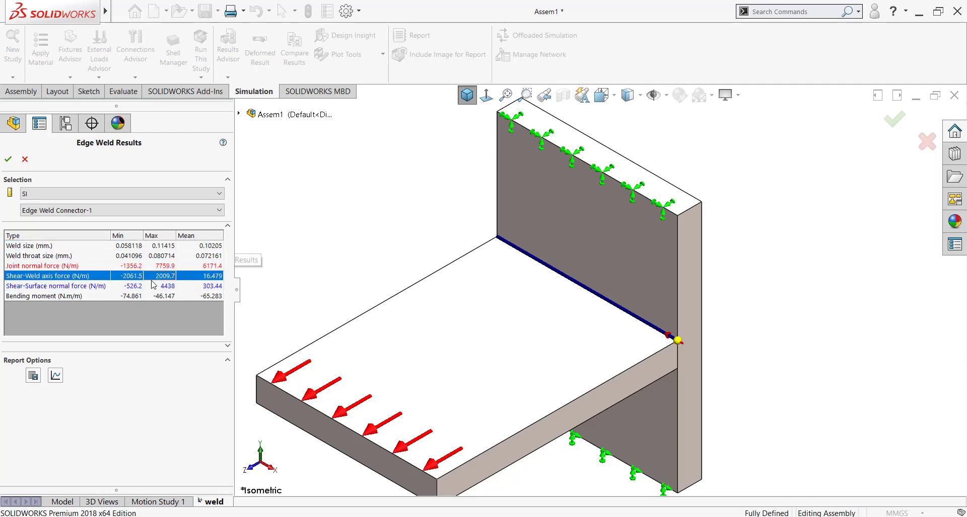
pyautogui.click(149, 286)
pyautogui.click(134, 296)
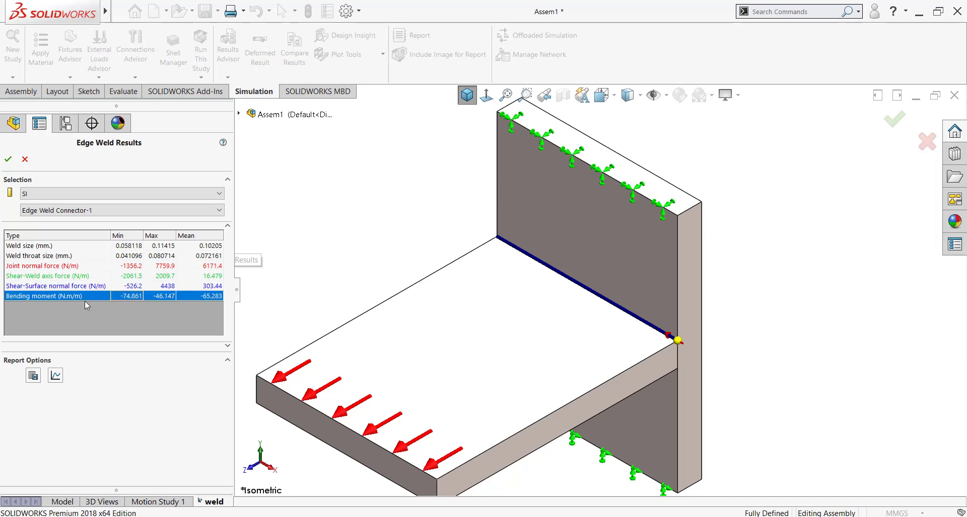
# - Graph the weld size along the seam from the edge weld results, close the results and narrow the study tree pane
pyautogui.click(74, 287)
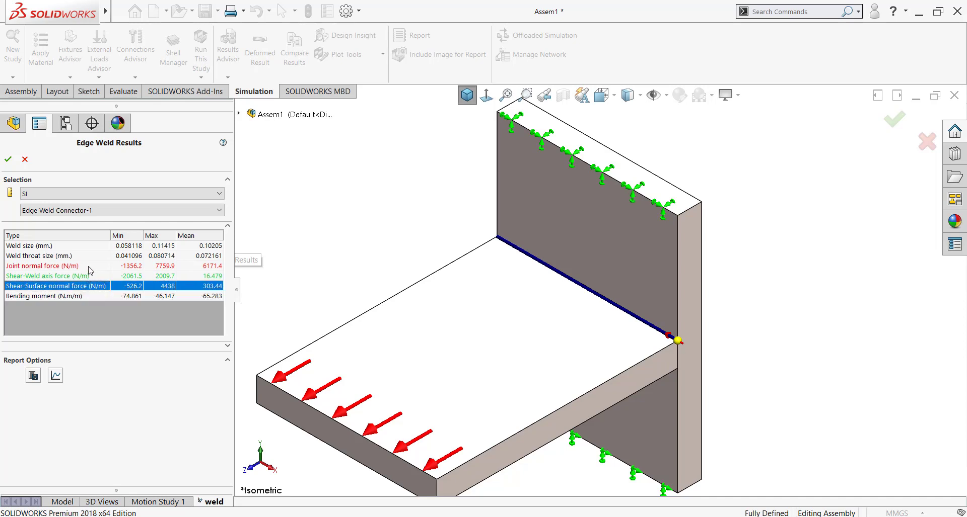
pyautogui.click(121, 246)
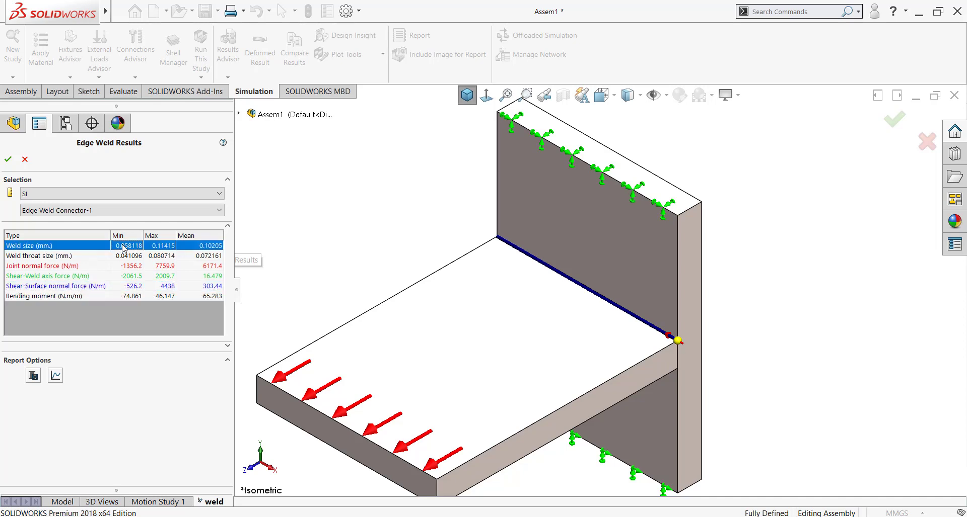
pyautogui.click(55, 375)
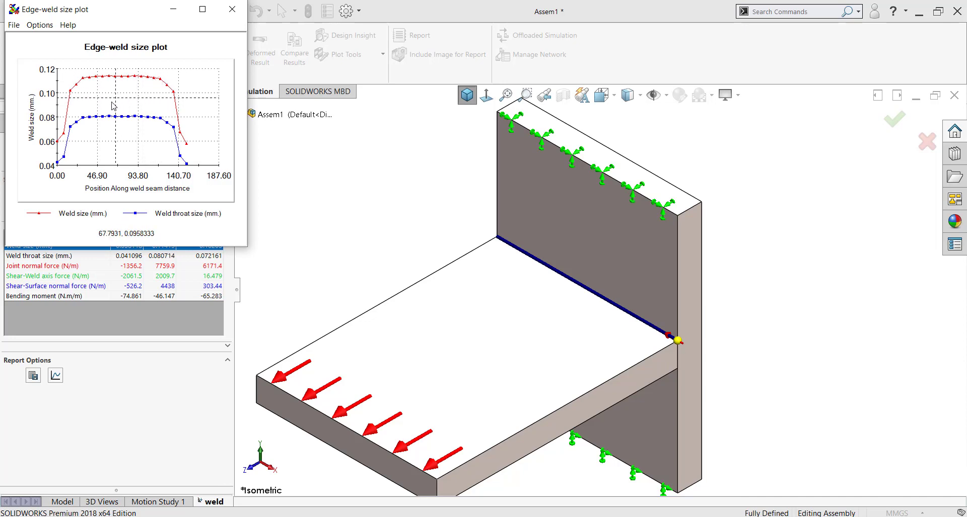
pyautogui.click(232, 9)
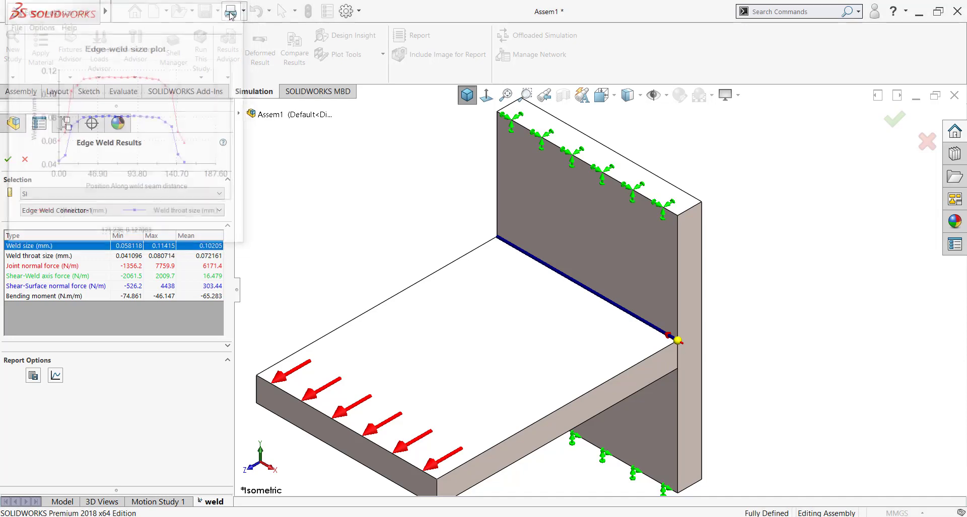
pyautogui.click(6, 161)
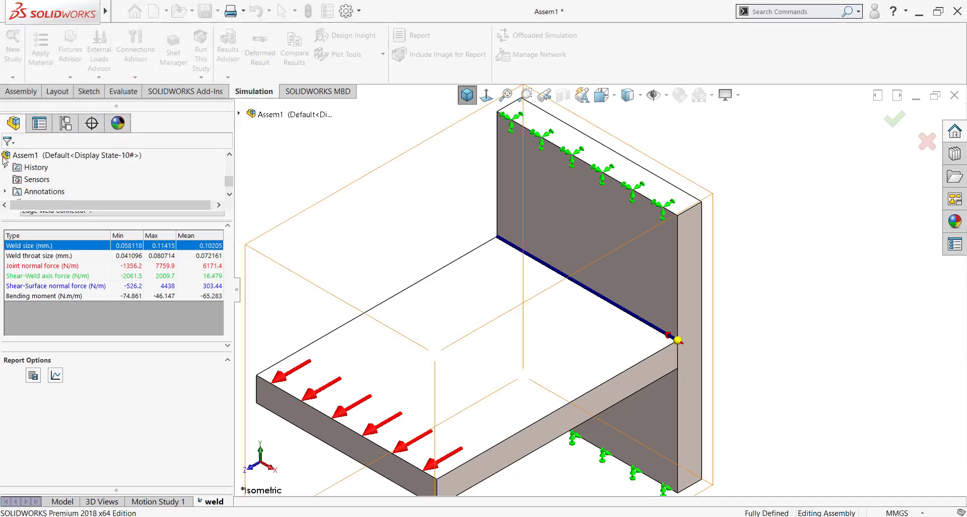
pyautogui.click(465, 100)
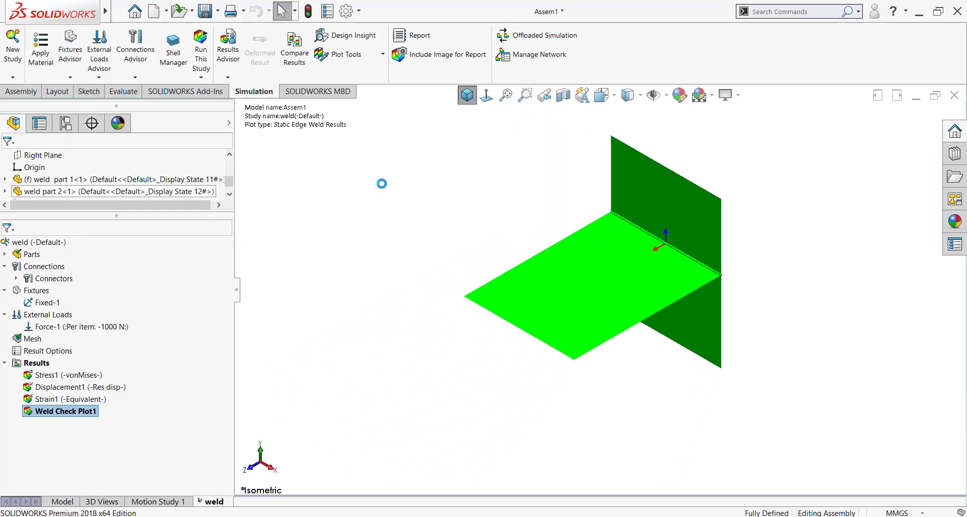
pyautogui.moveTo(233, 246); pyautogui.dragTo(159, 253)
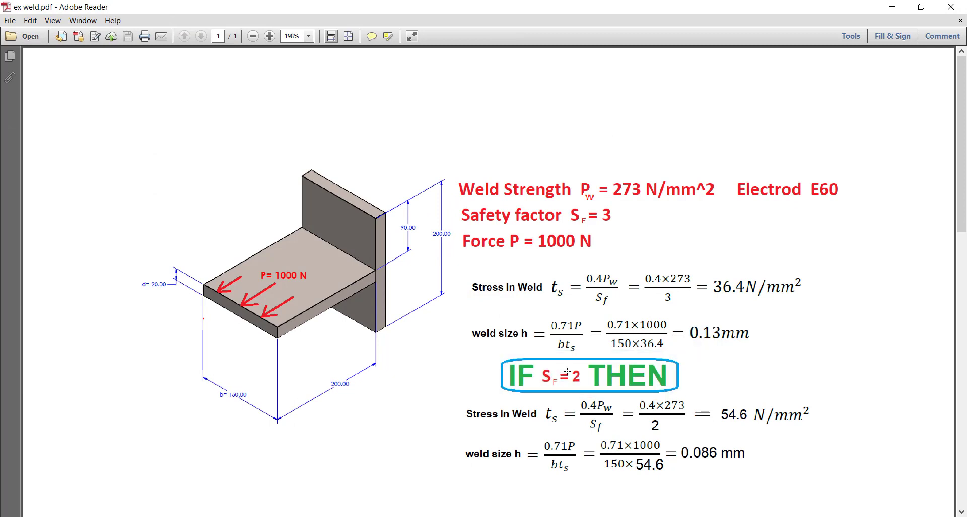
# - Switch to the PDF in Adobe Reader and examine the weld stress and weld size calculation for a safety factor of 2
pyautogui.moveTo(539, 371); pyautogui.dragTo(585, 385)
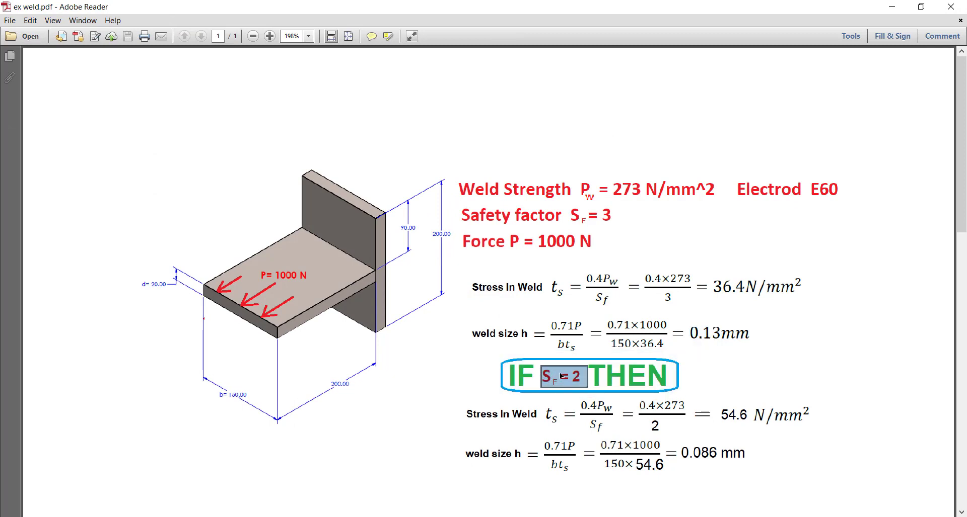
pyautogui.moveTo(587, 418); pyautogui.dragTo(760, 472)
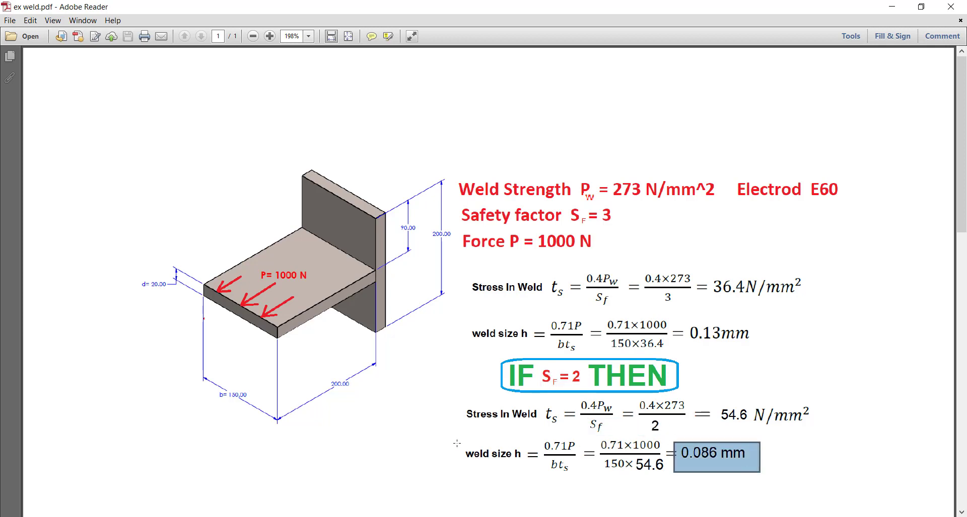
pyautogui.moveTo(457, 444); pyautogui.dragTo(523, 461)
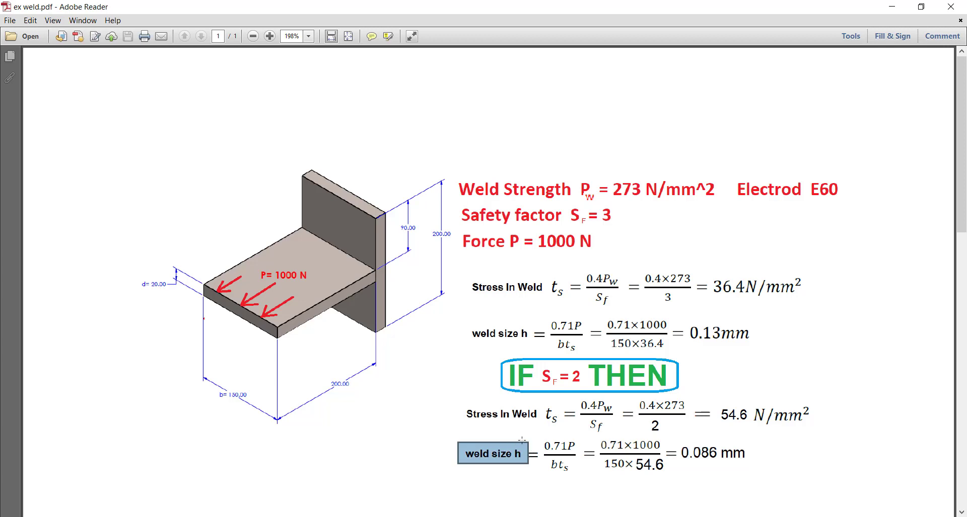
pyautogui.scroll(-2, 529, 446)
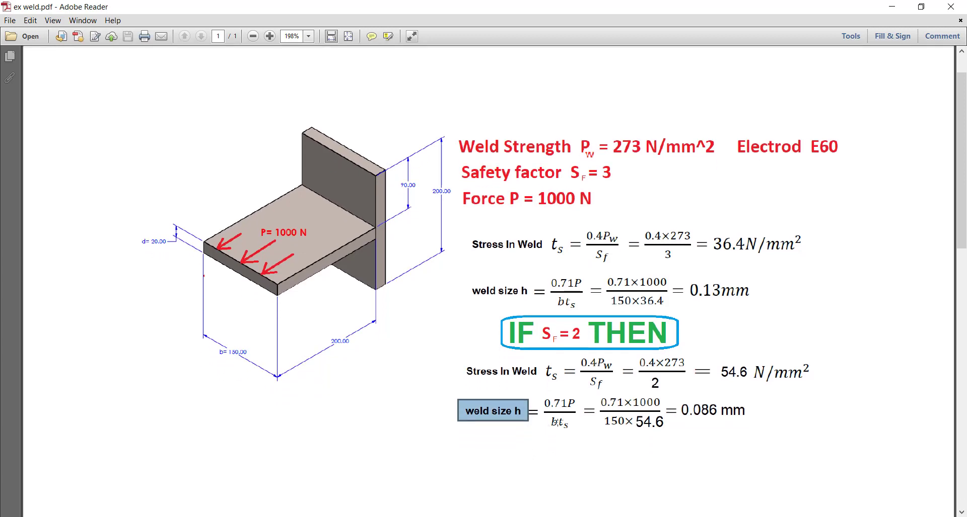
pyautogui.click(461, 395)
pyautogui.moveTo(450, 270); pyautogui.dragTo(601, 306)
pyautogui.moveTo(452, 392); pyautogui.dragTo(582, 437)
# - Compare the PDF's weld size formula and load direction with the double-sided fillet entry in the first row of the weld formula table
pyautogui.scroll(-3, 527, 434)
pyautogui.scroll(-15, 527, 434)
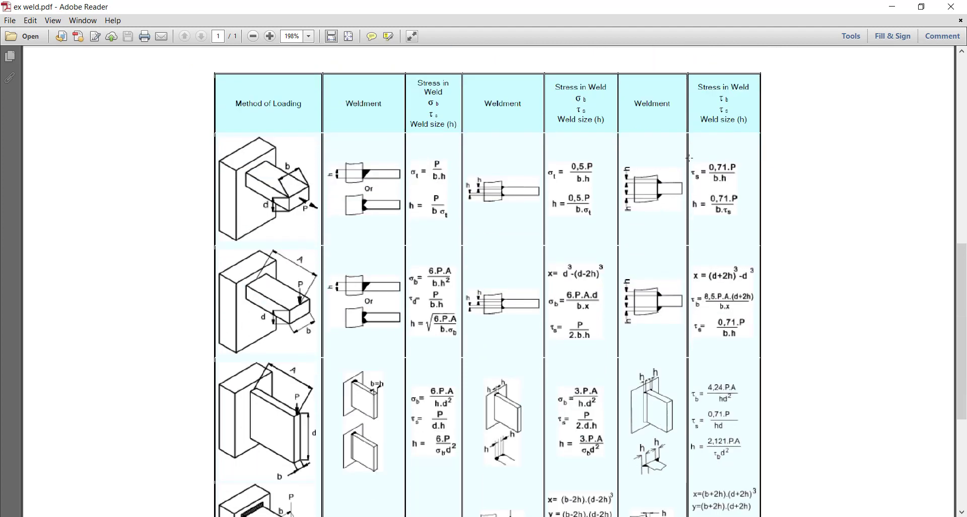
pyautogui.moveTo(689, 158); pyautogui.dragTo(763, 218)
pyautogui.moveTo(624, 157); pyautogui.dragTo(687, 216)
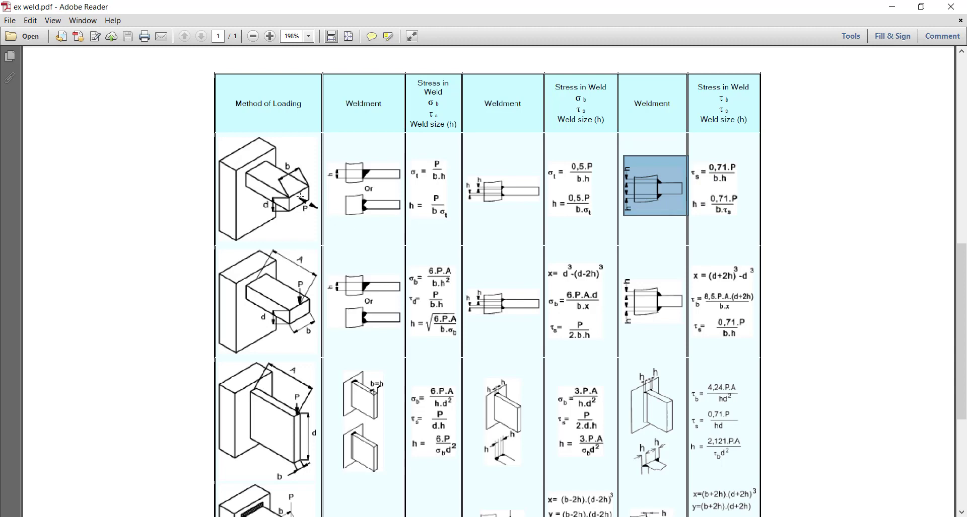
pyautogui.moveTo(299, 197); pyautogui.dragTo(315, 210)
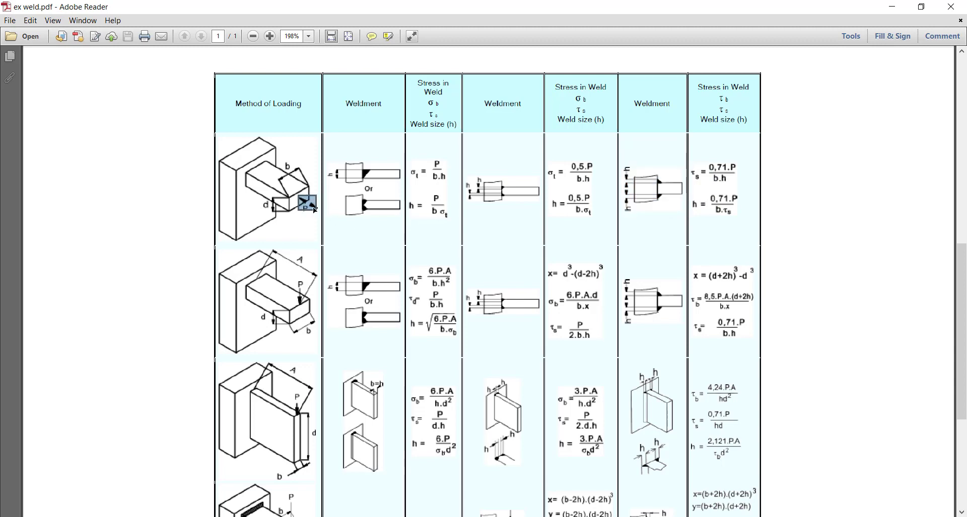
pyautogui.scroll(10, 347, 221)
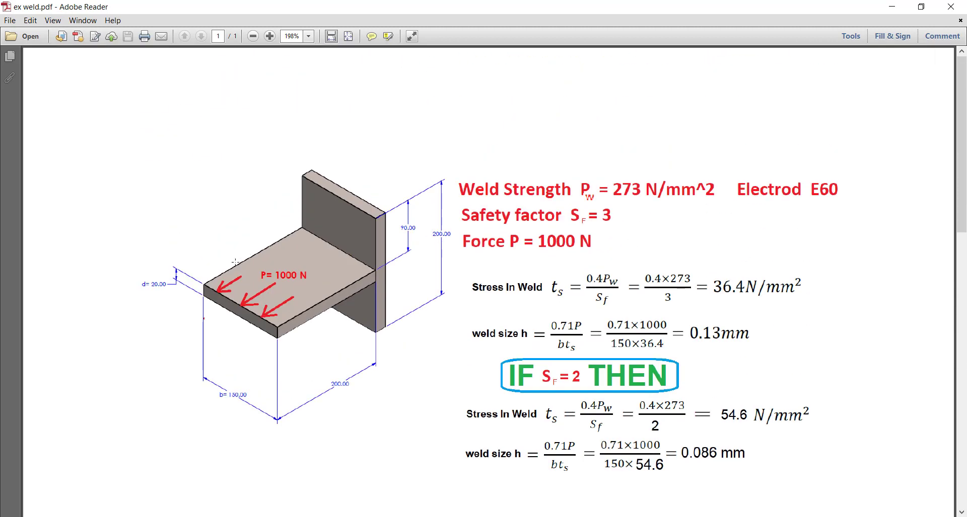
pyautogui.moveTo(228, 267); pyautogui.dragTo(310, 304)
pyautogui.scroll(-8, 342, 335)
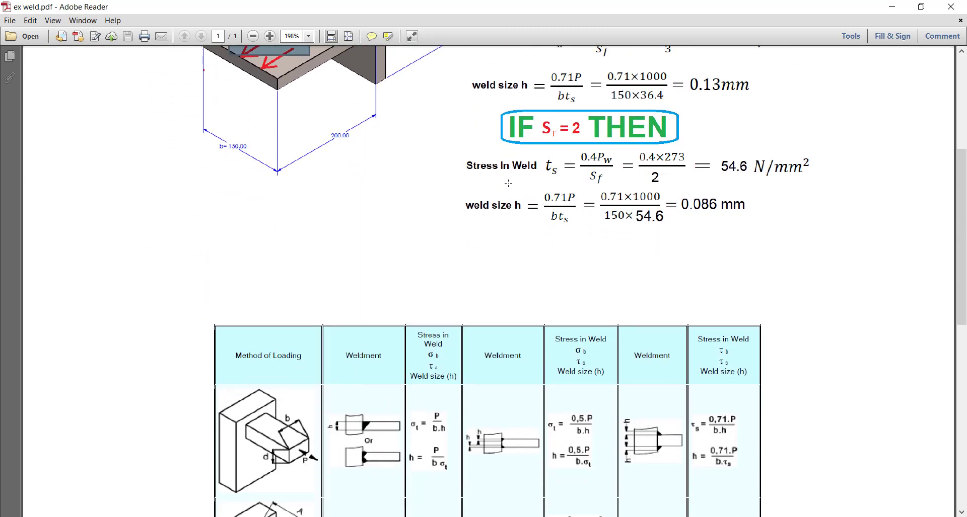
pyautogui.moveTo(434, 181); pyautogui.dragTo(578, 229)
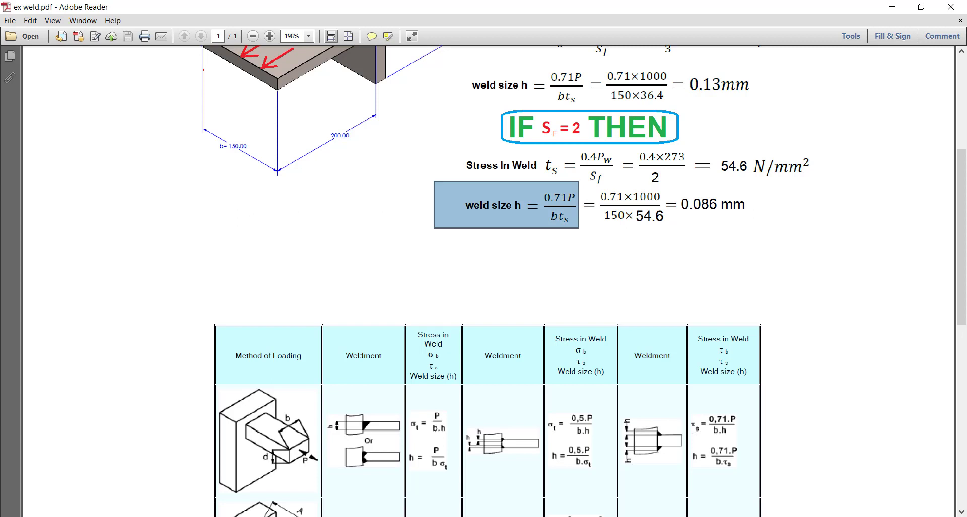
pyautogui.moveTo(689, 436); pyautogui.dragTo(746, 470)
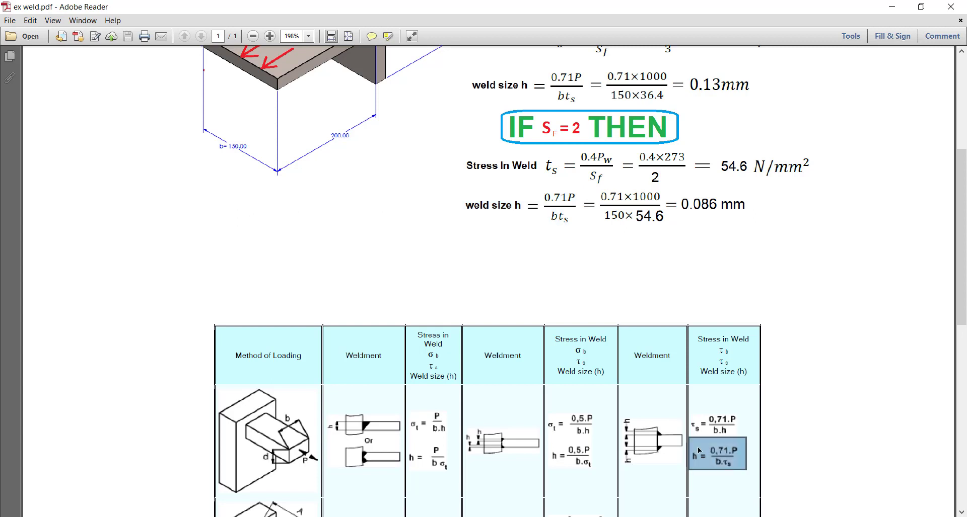
# - Return to SOLIDWORKS and set the safety factor of Edge Weld Connector-1 to 2, checking it against the PDF
pyautogui.hotkey('alt', 'Tab')
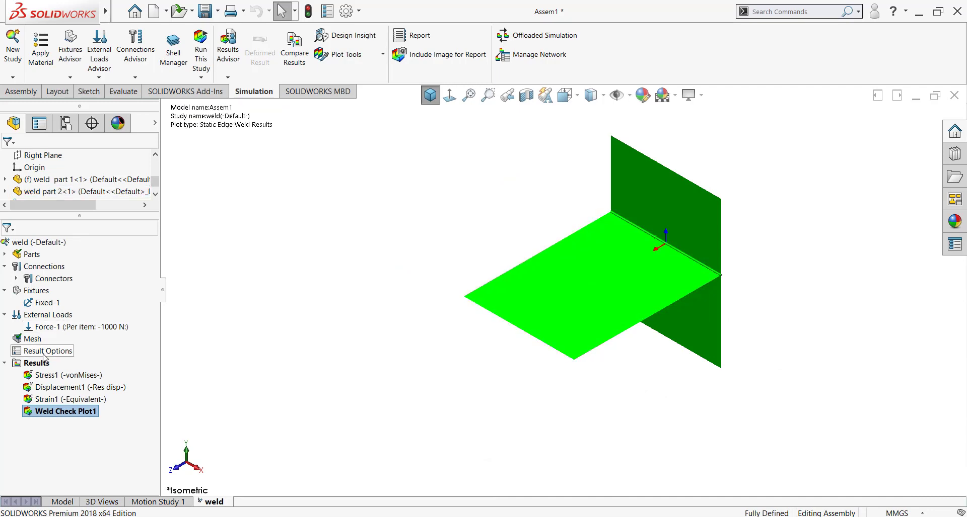
pyautogui.click(14, 278)
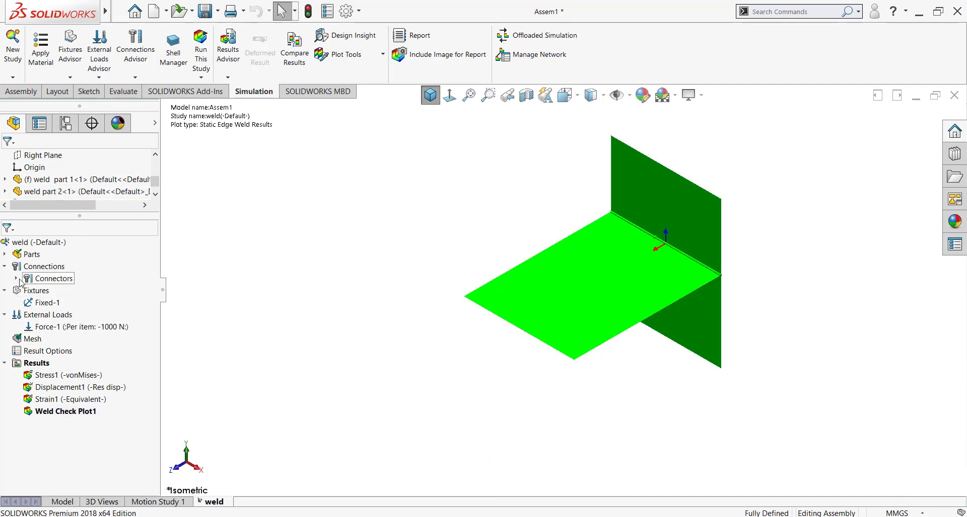
pyautogui.click(16, 279)
pyautogui.rightClick(58, 290)
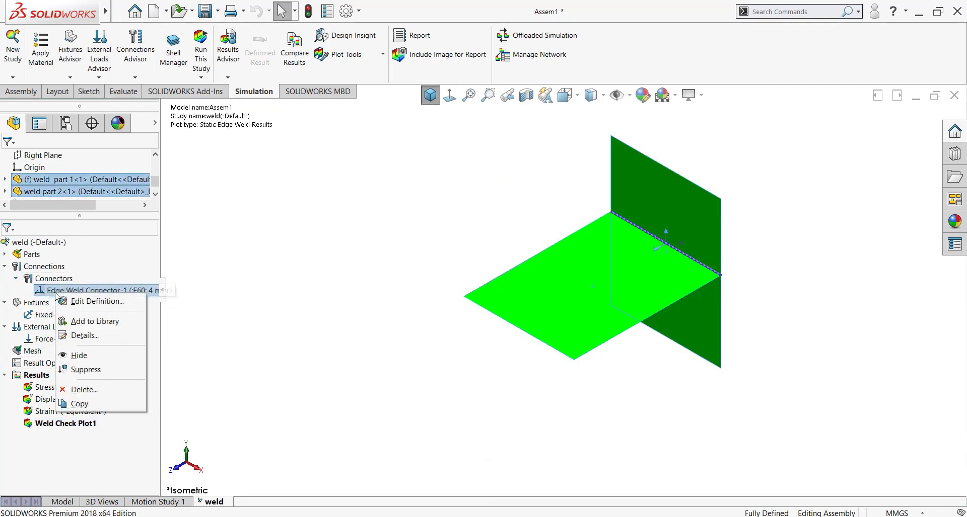
pyautogui.click(96, 301)
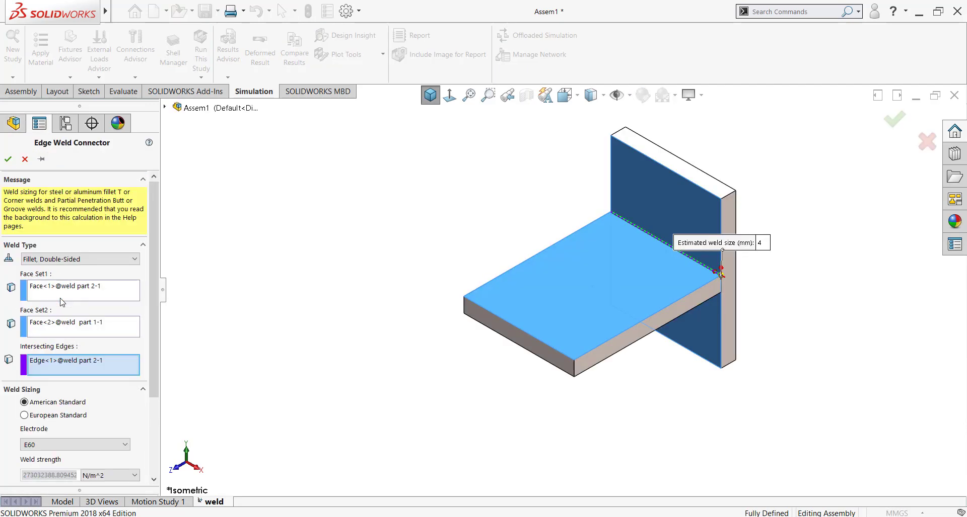
pyautogui.scroll(-3, 156, 383)
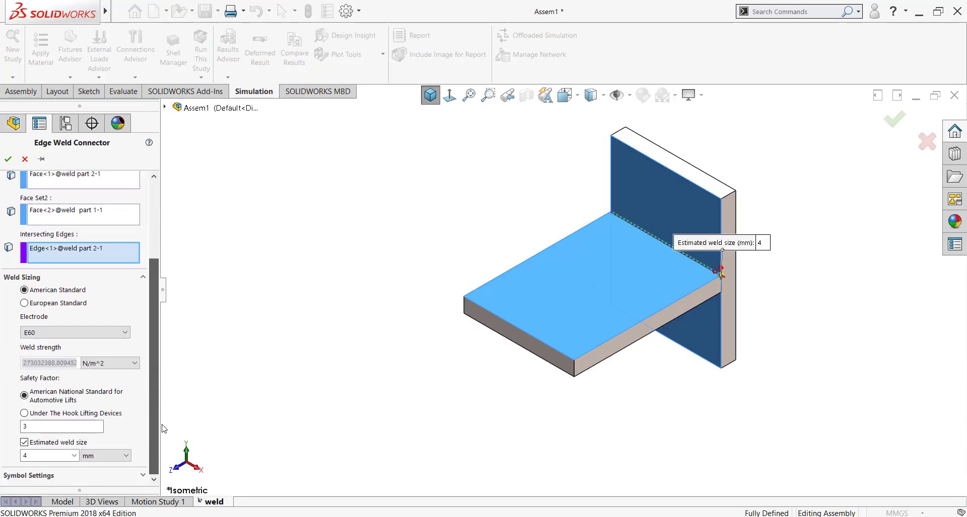
pyautogui.doubleClick(50, 427)
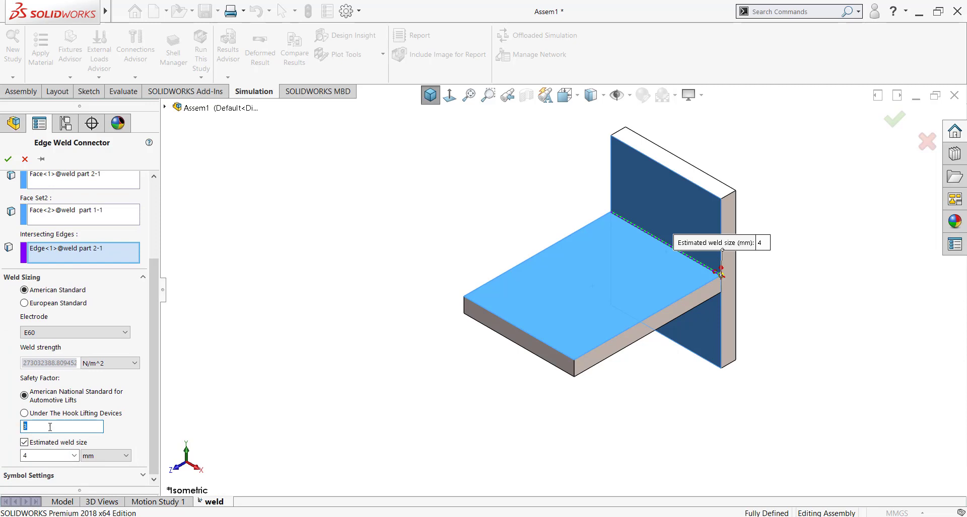
pyautogui.write('2')
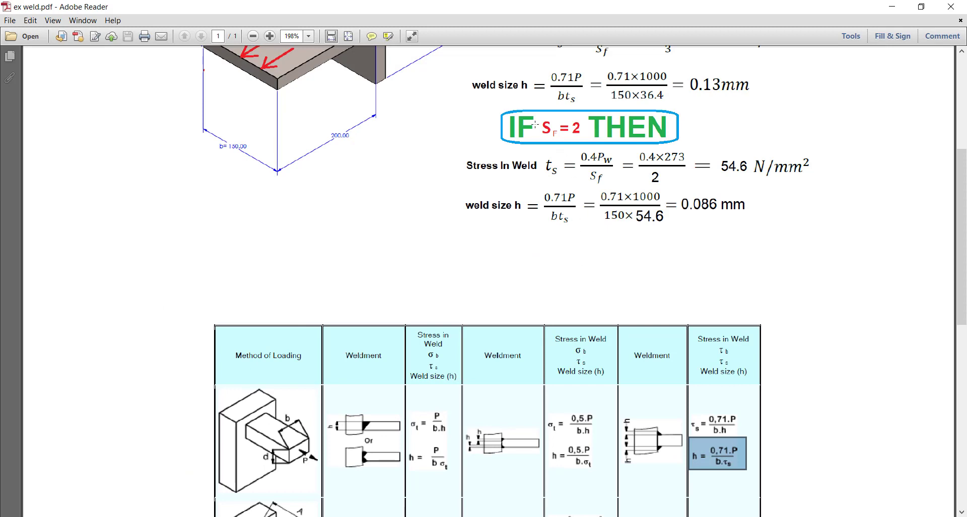
pyautogui.moveTo(550, 124); pyautogui.dragTo(592, 136)
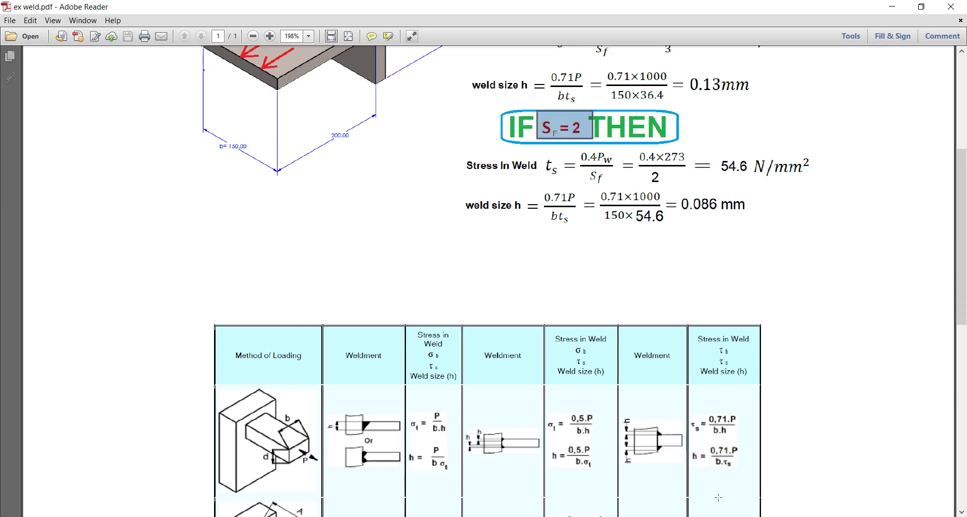
pyautogui.hotkey('alt', 'Tab')
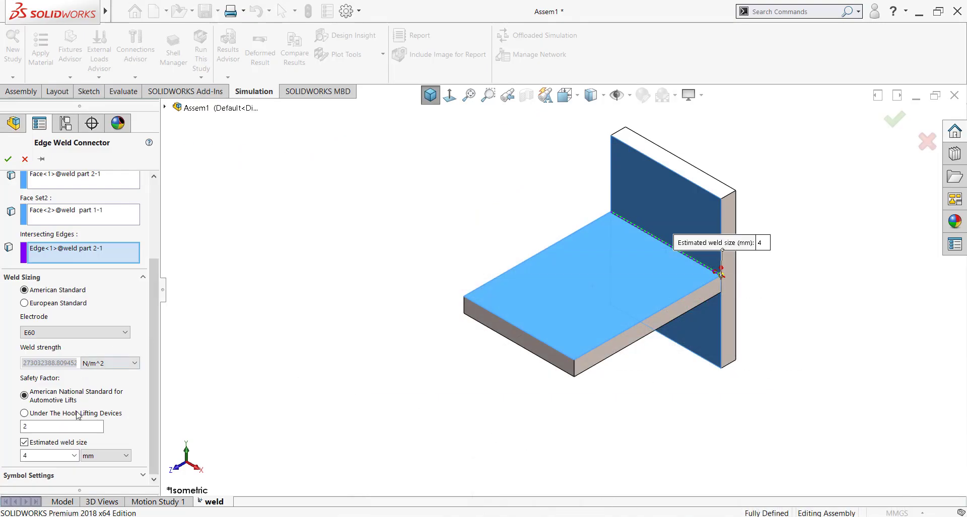
pyautogui.click(8, 160)
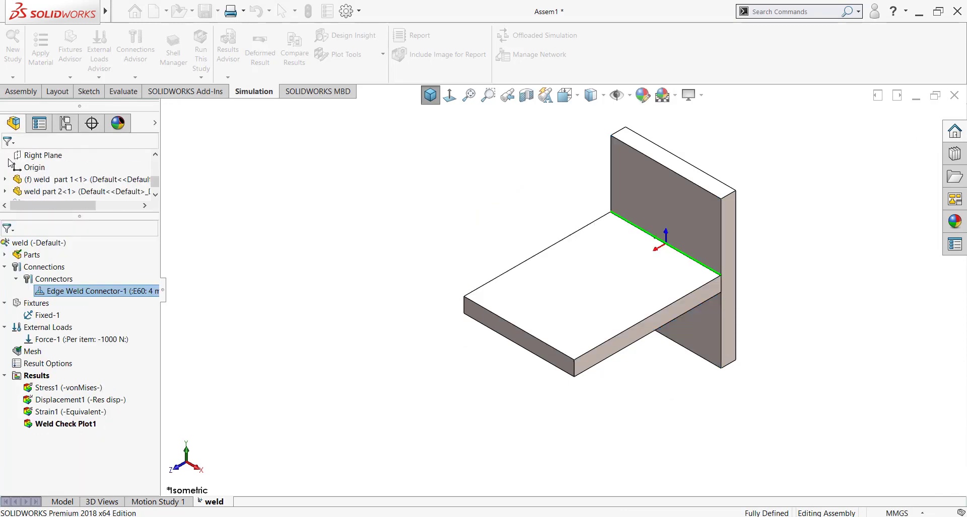
# - Rerun the weld study, display the Edge Weld Connector-1 callout in Weld Check Plot1 and move it clear of the plates
pyautogui.click(204, 61)
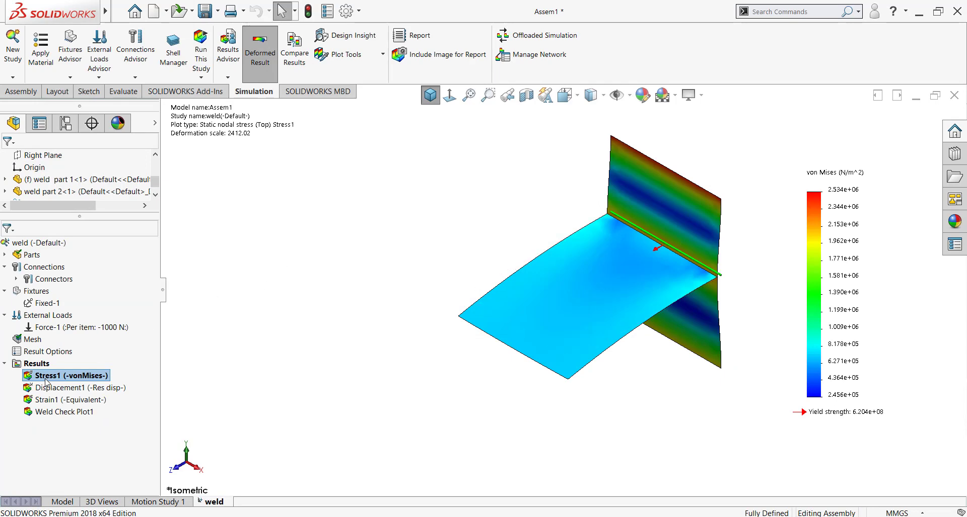
pyautogui.doubleClick(64, 412)
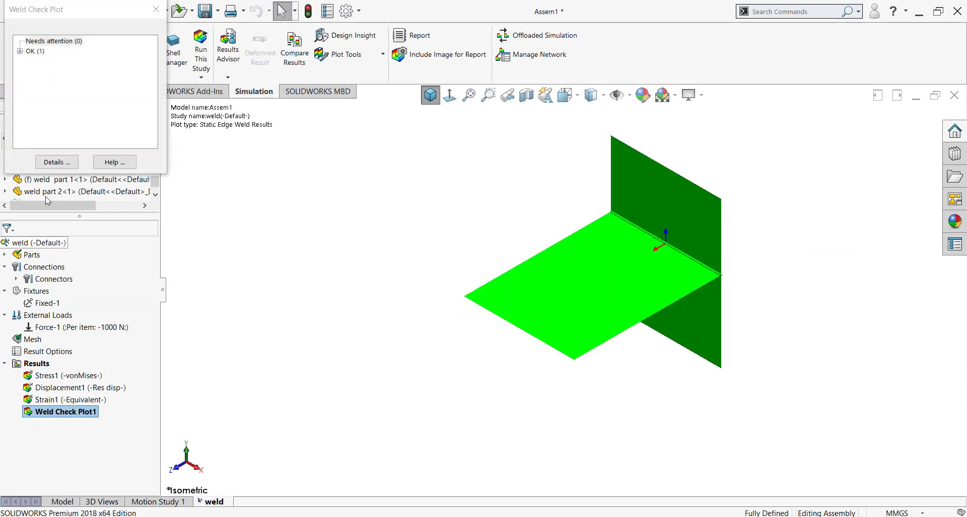
pyautogui.click(20, 51)
pyautogui.click(49, 62)
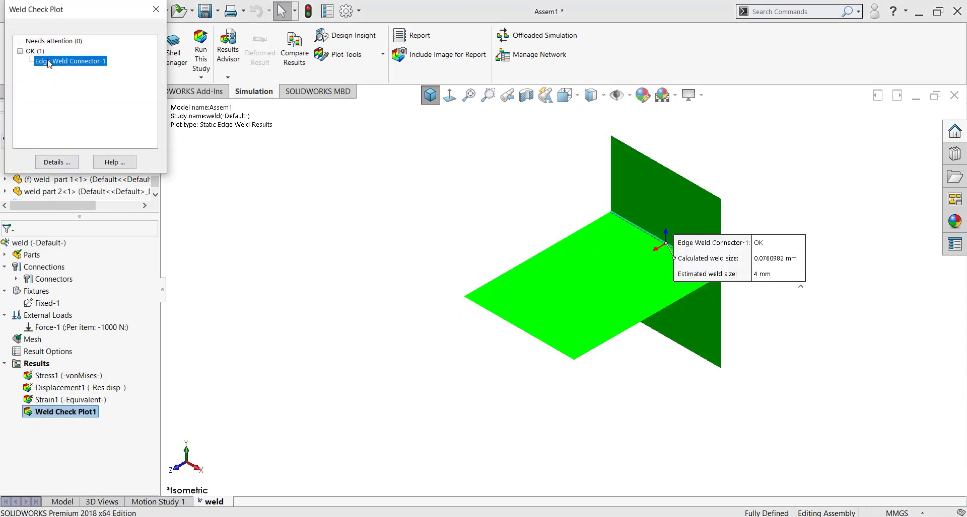
pyautogui.moveTo(706, 255); pyautogui.dragTo(438, 198)
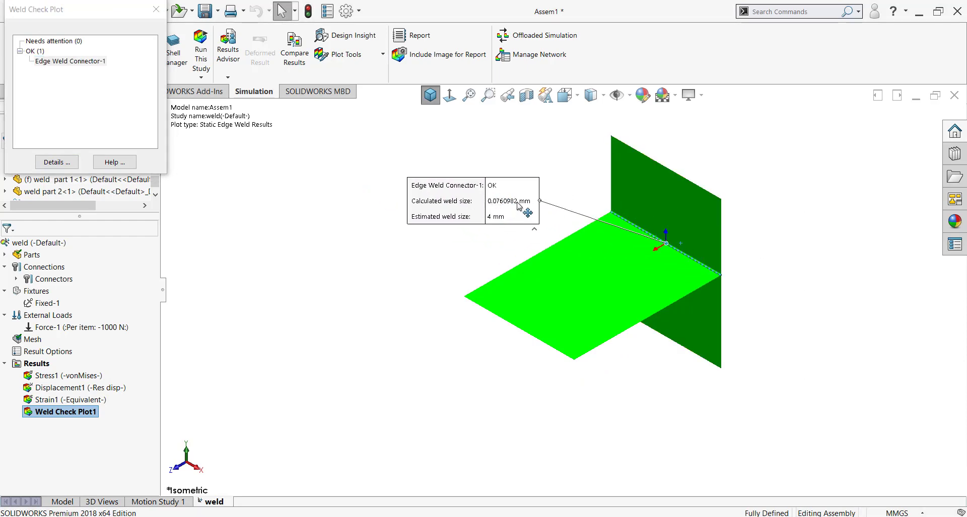
# - Compare the recalculated weld size with the PDF's hand-calculated size for a safety factor of 2, returning to SOLIDWORKS
pyautogui.hotkey('alt', 'Tab')
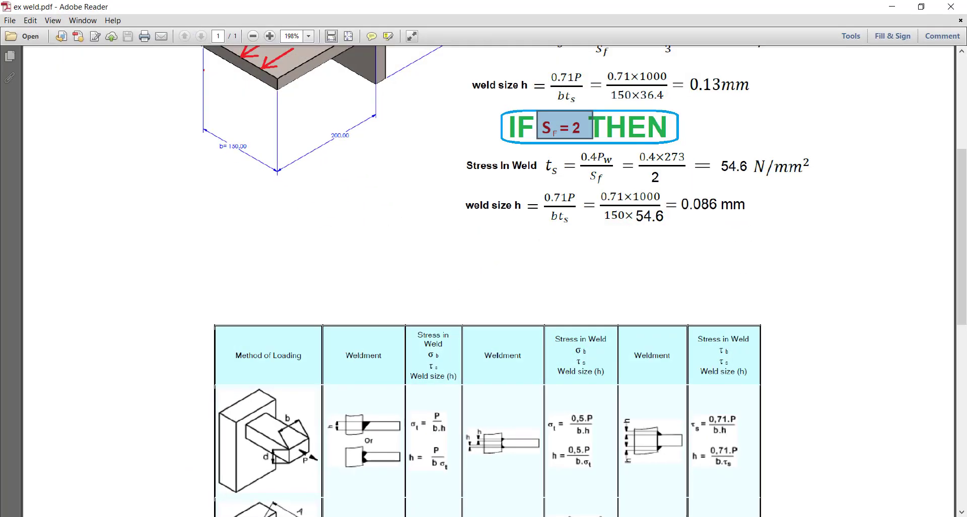
pyautogui.moveTo(673, 184); pyautogui.dragTo(779, 232)
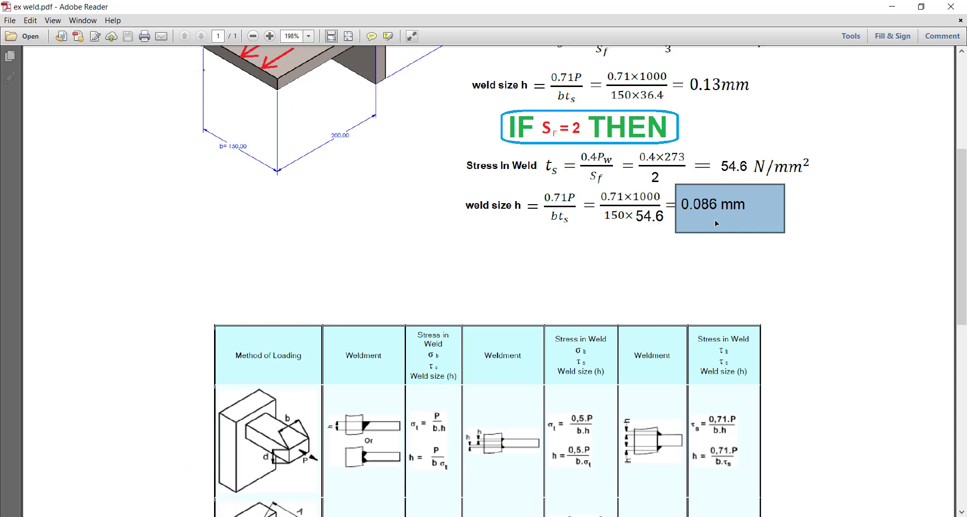
pyautogui.hotkey('alt', 'Tab')
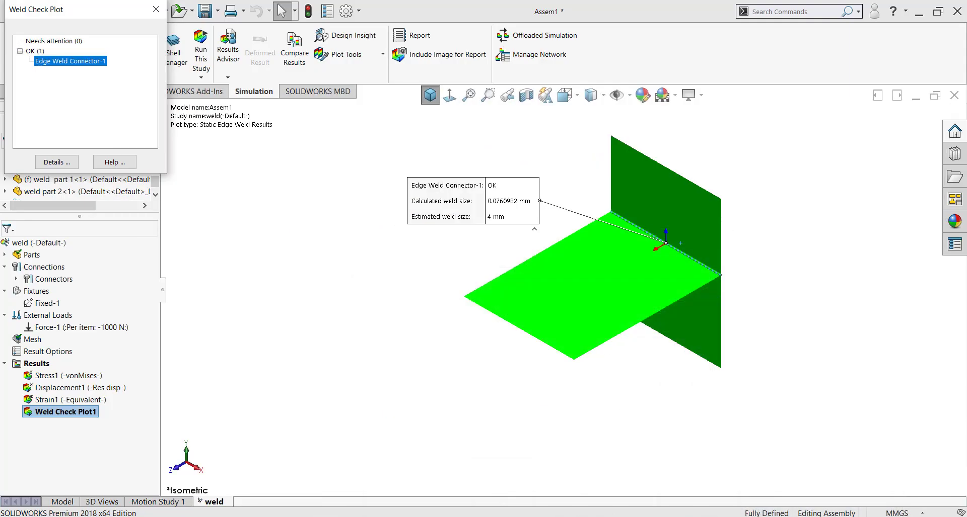
# - Examine the detailed Edge Weld Connector-1 results and the weld size plot along the seam, closing both and restoring the isometric view
pyautogui.click(56, 161)
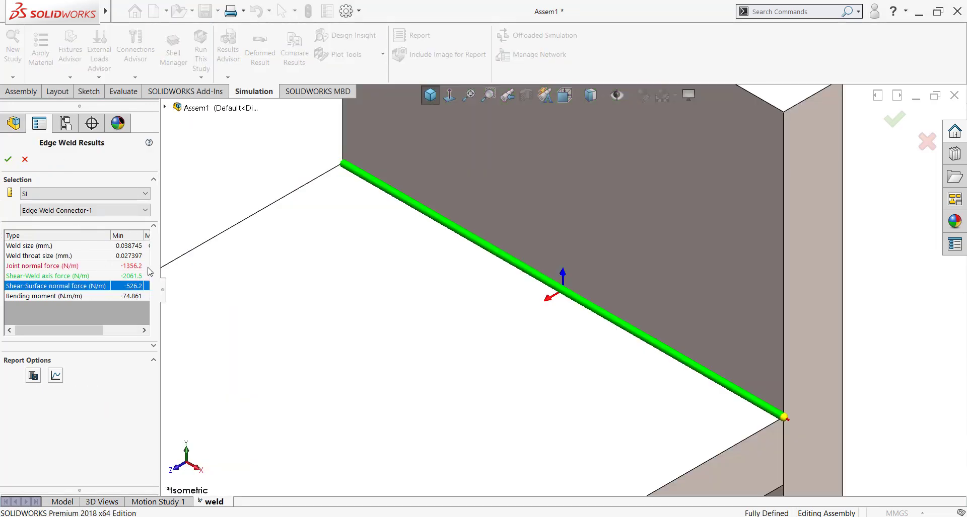
pyautogui.moveTo(161, 261); pyautogui.dragTo(234, 268)
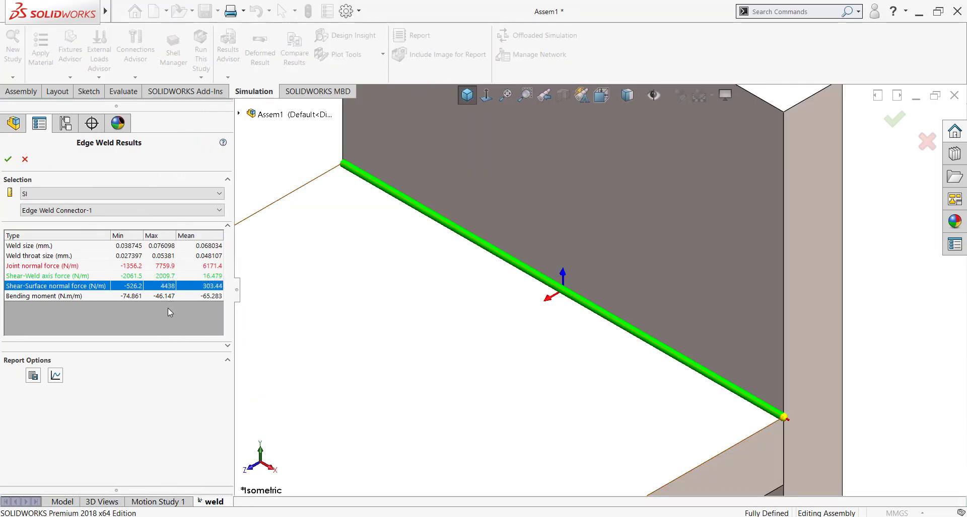
pyautogui.click(56, 375)
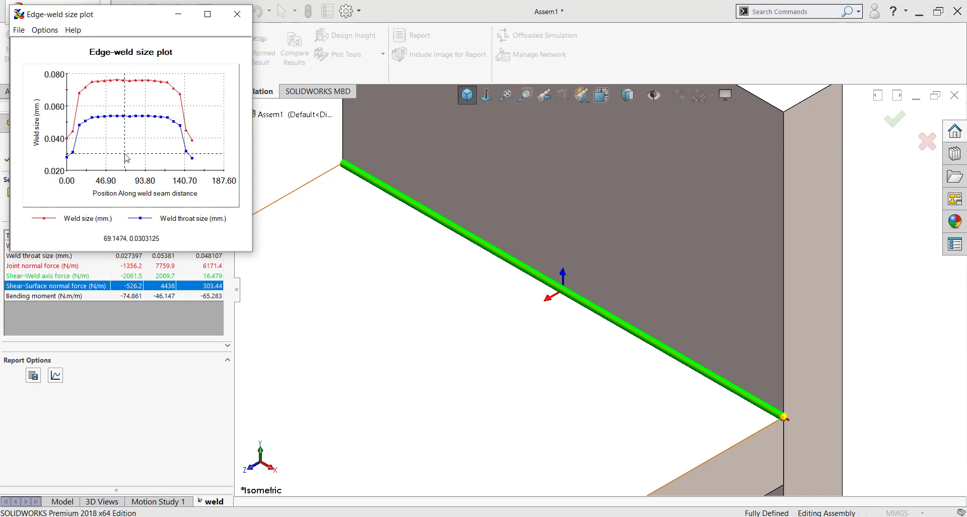
pyautogui.click(237, 14)
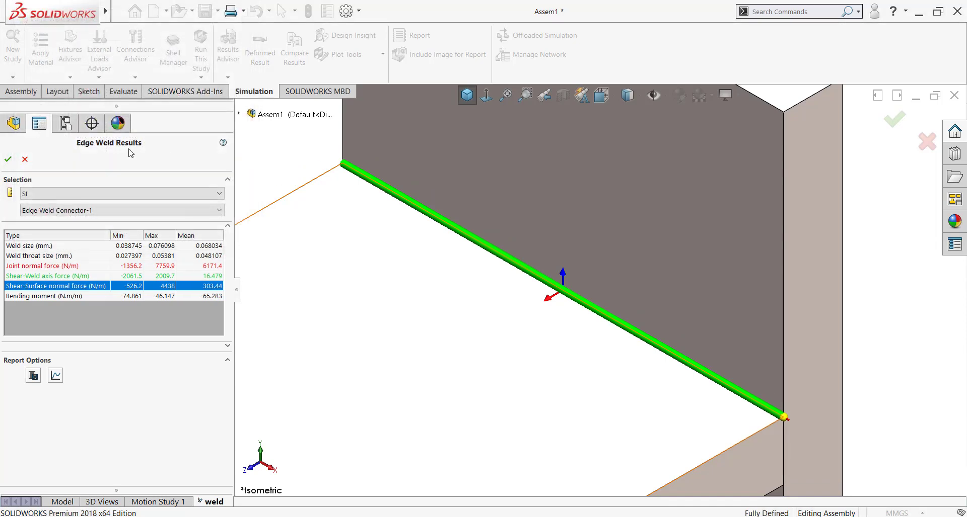
pyautogui.click(28, 162)
pyautogui.click(467, 96)
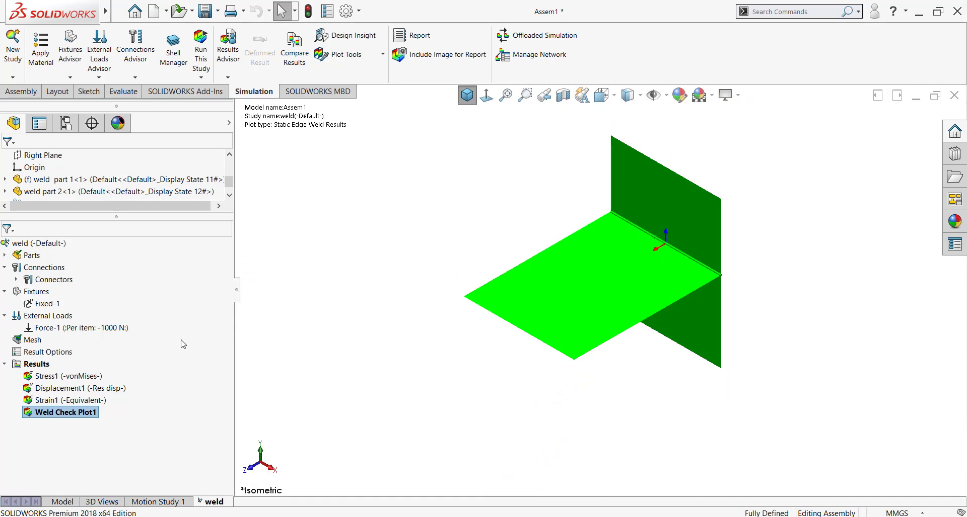
# - Display the Stress1, Displacement1 and Strain1 result plots of the weld study one after another
pyautogui.doubleClick(50, 376)
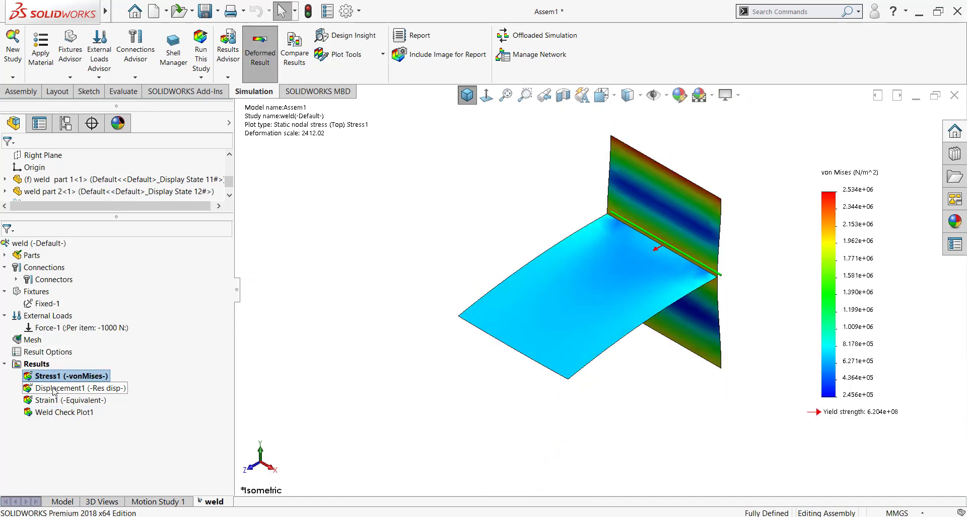
pyautogui.doubleClick(53, 389)
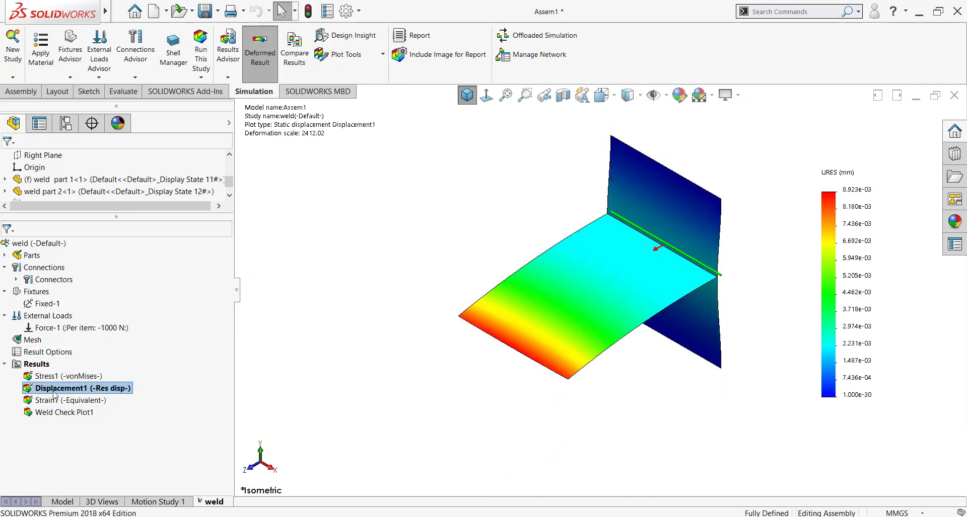
pyautogui.doubleClick(53, 400)
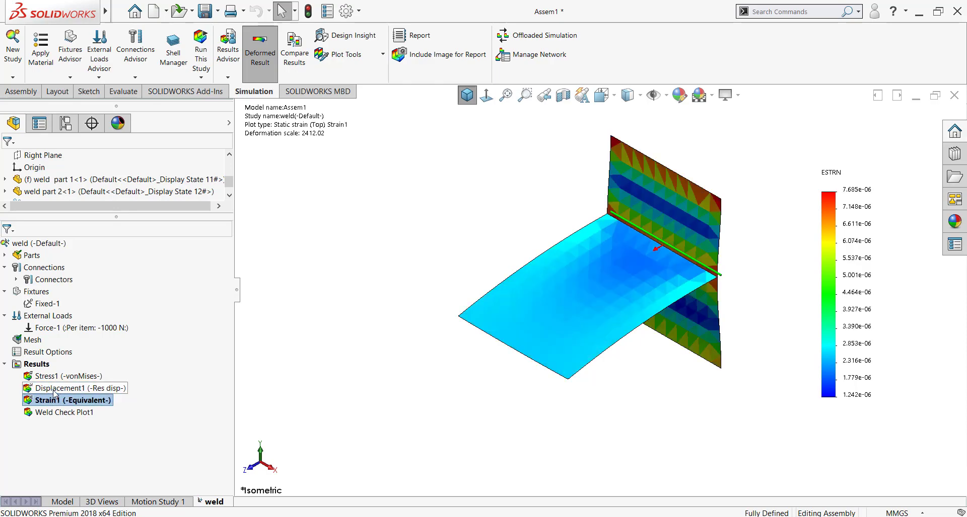